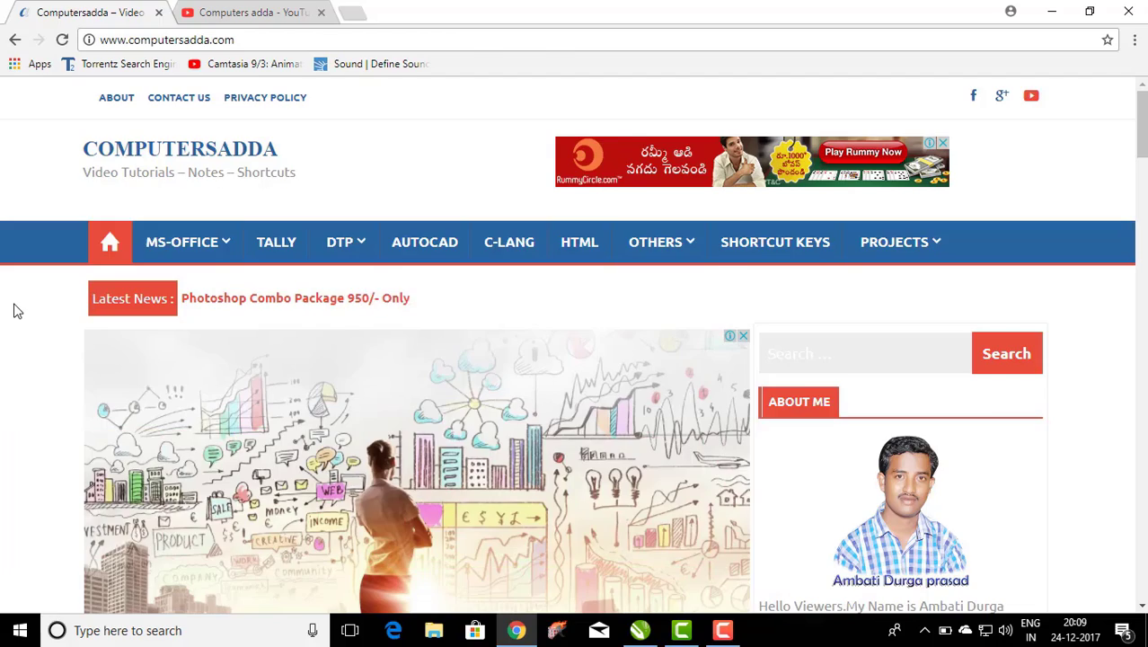
# - Bring up the 'Computers adda - YouTube' channel page in the browser
pyautogui.click(177, 7)
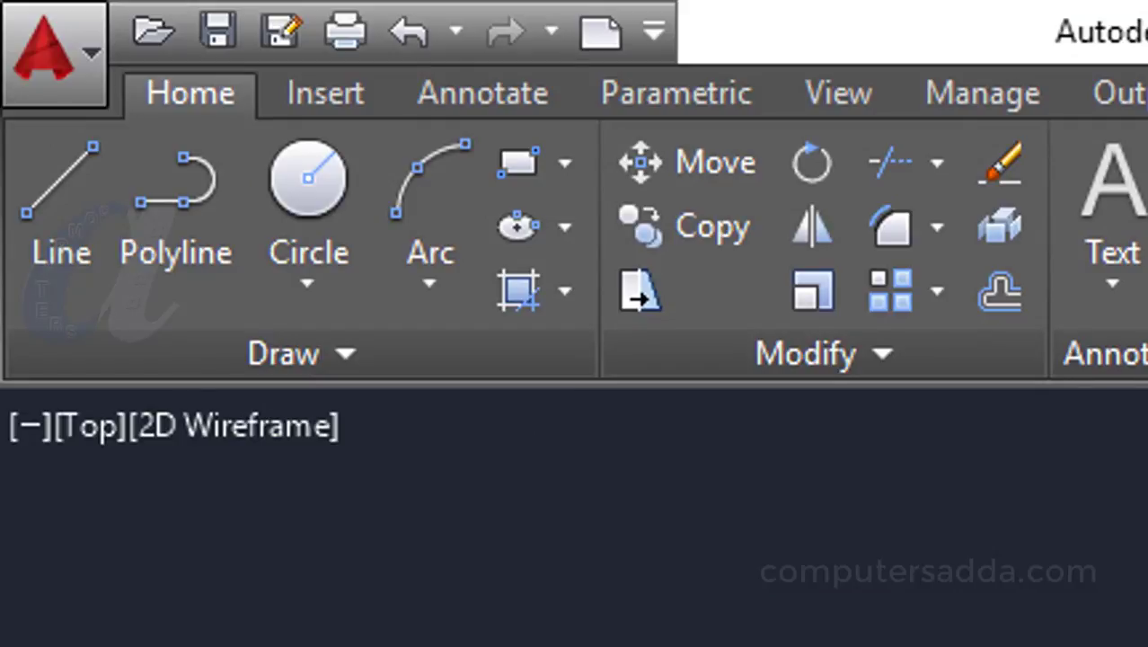
pyautogui.click(572, 300)
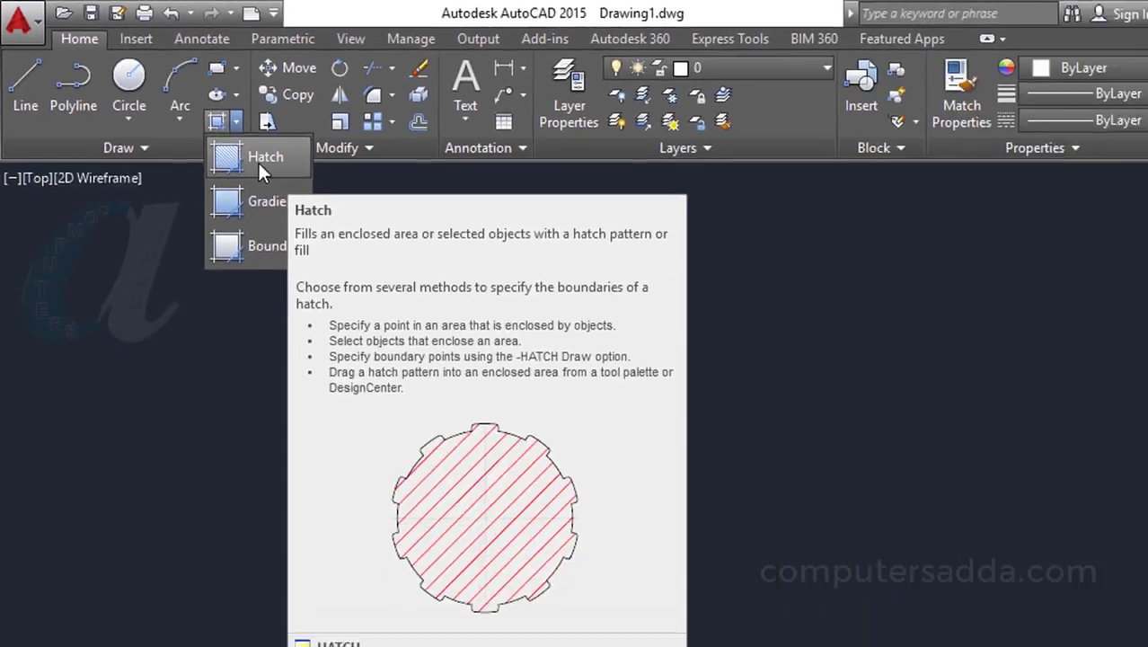
pyautogui.click(590, 315)
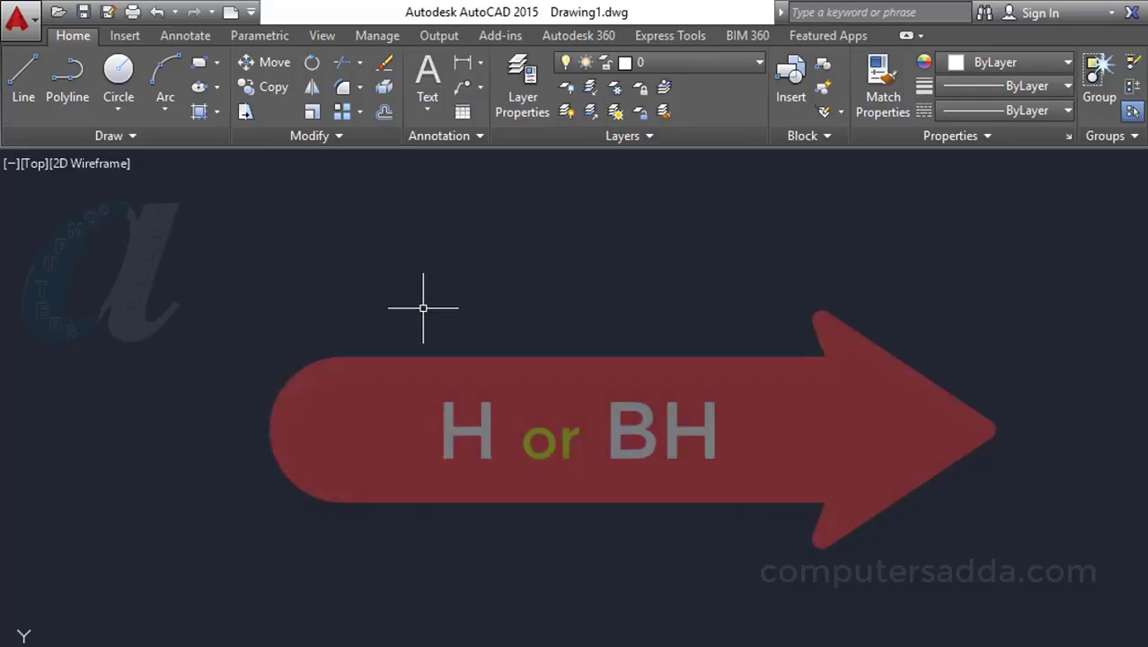
pyautogui.write('H')
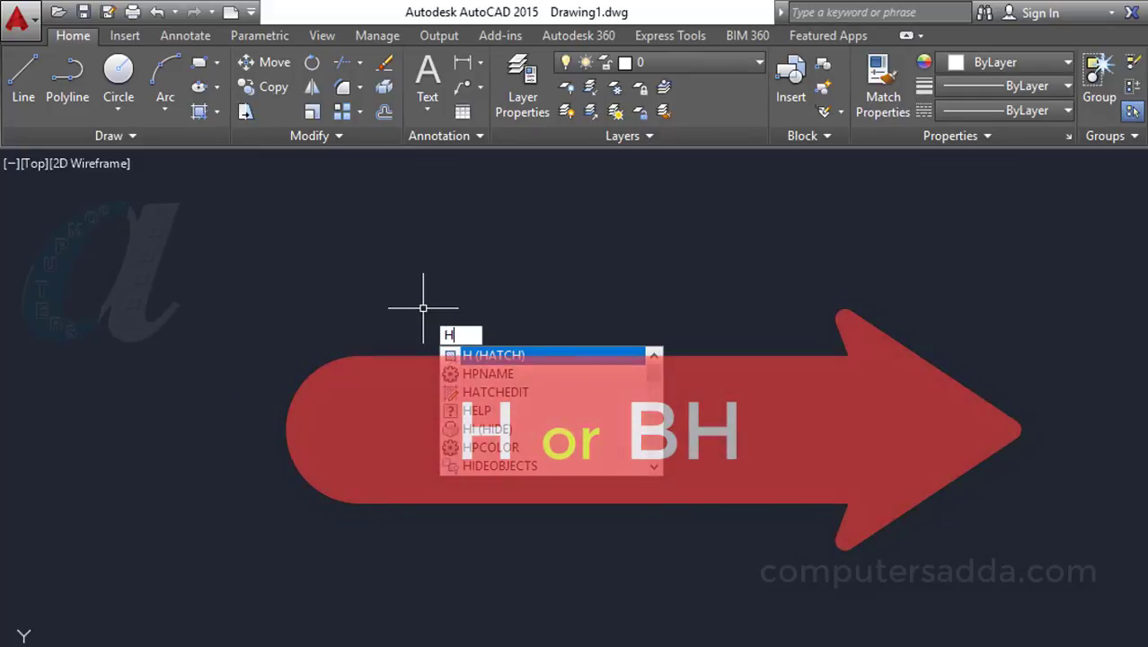
pyautogui.press('Return')
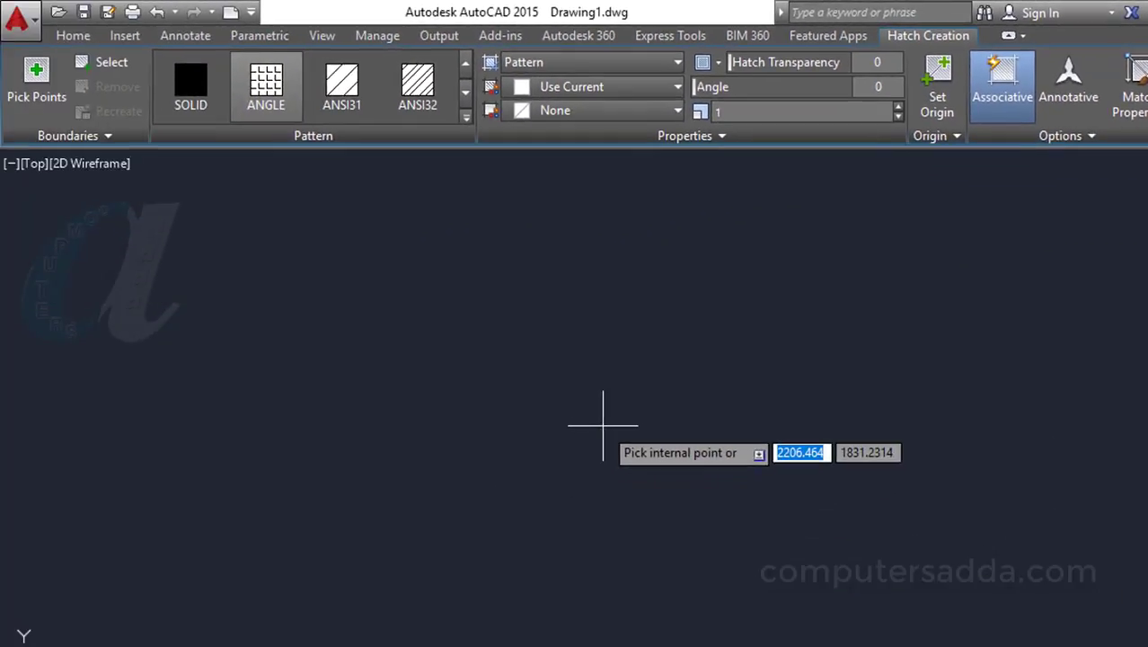
pyautogui.press('Escape')
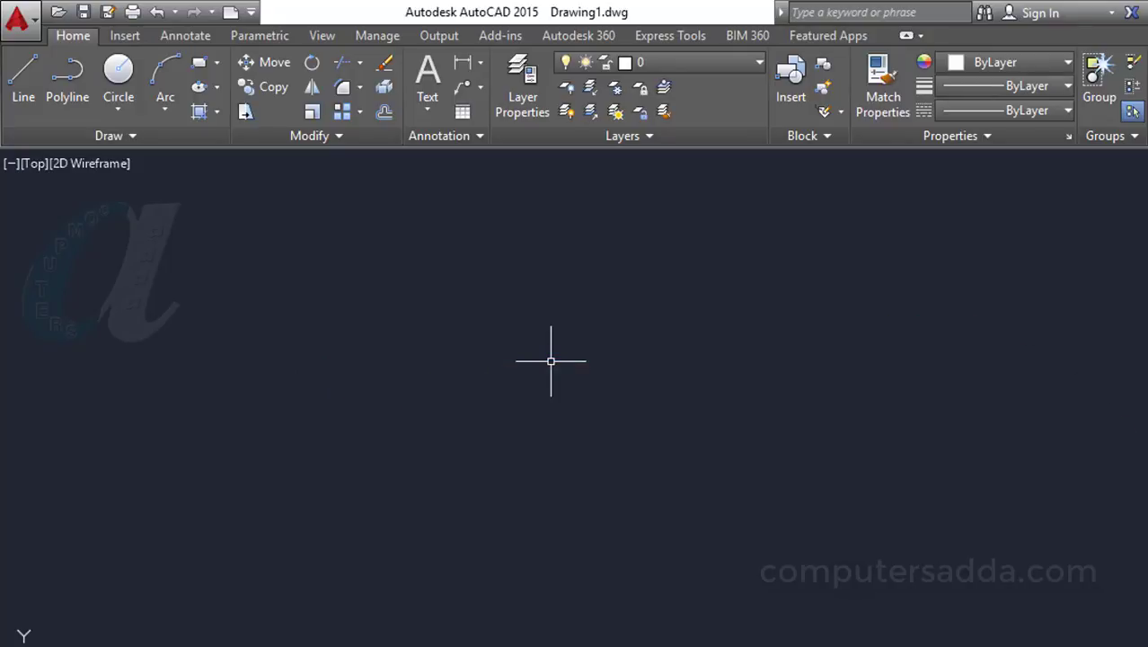
pyautogui.press('Return')
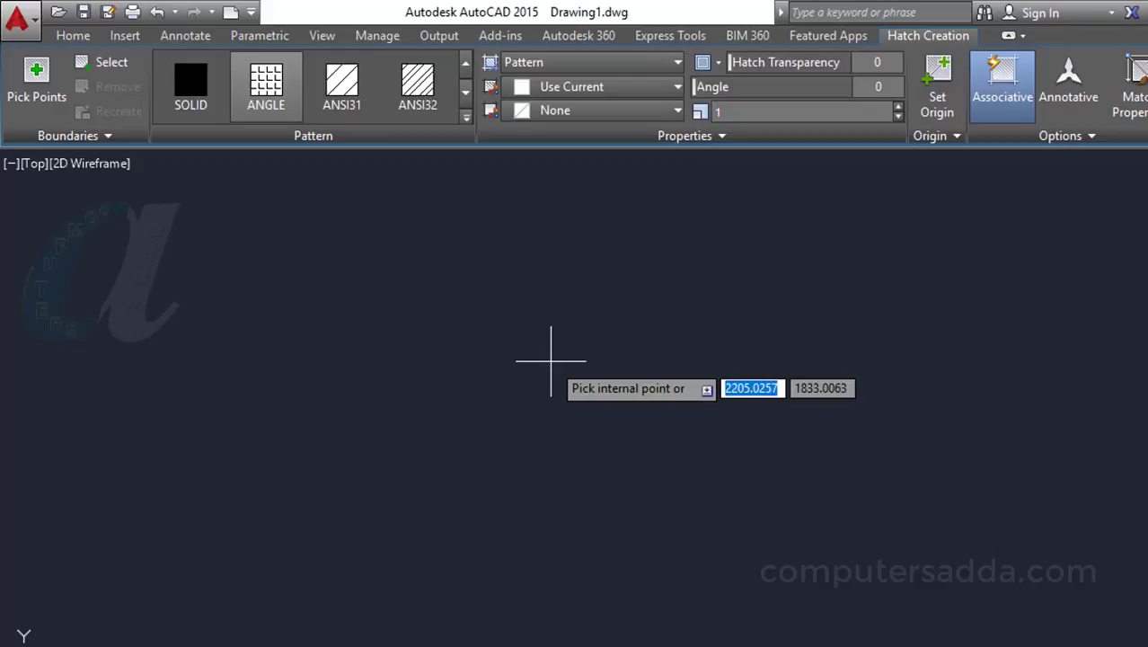
pyautogui.press('Escape')
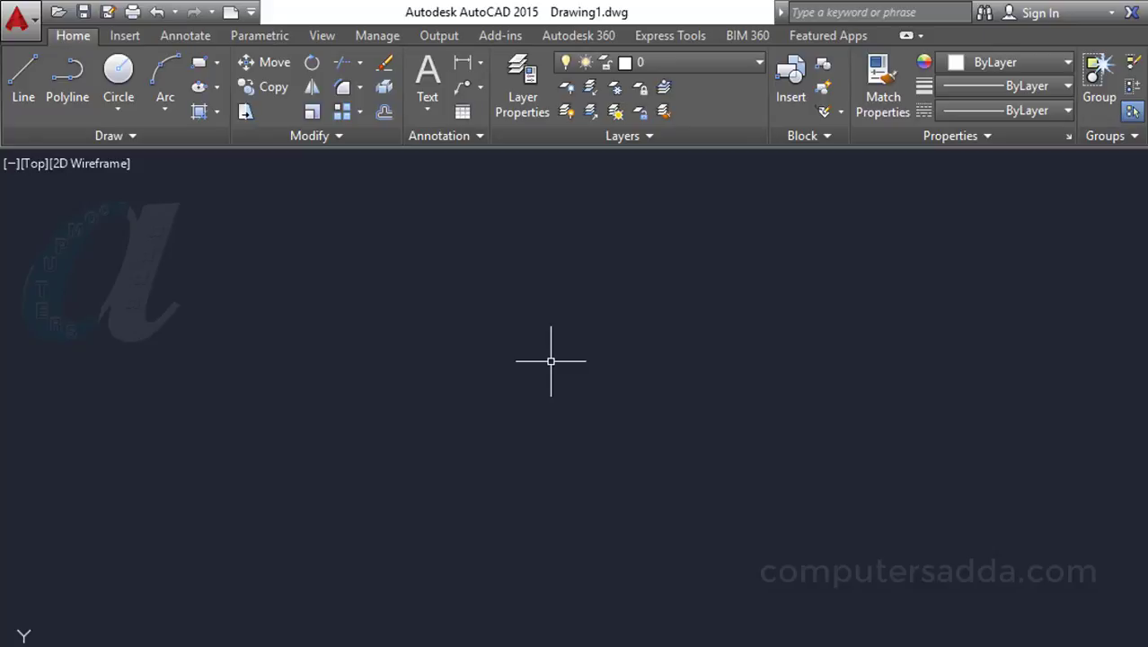
# - Draw a circle on the left and a square beside it
pyautogui.click(118, 72)
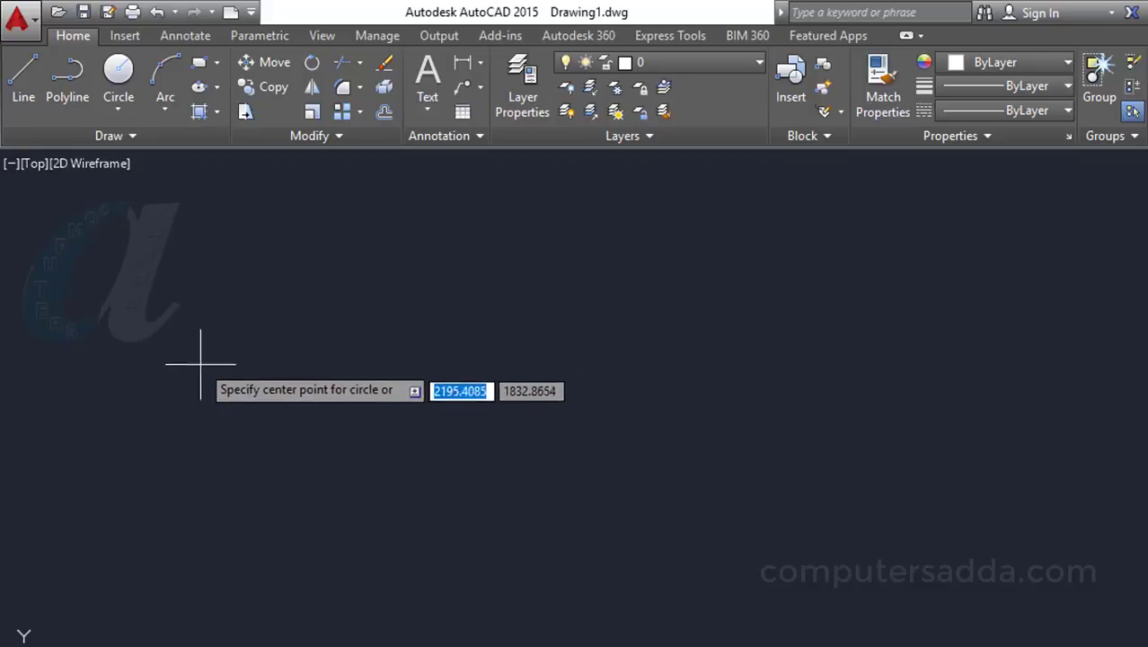
pyautogui.click(208, 367)
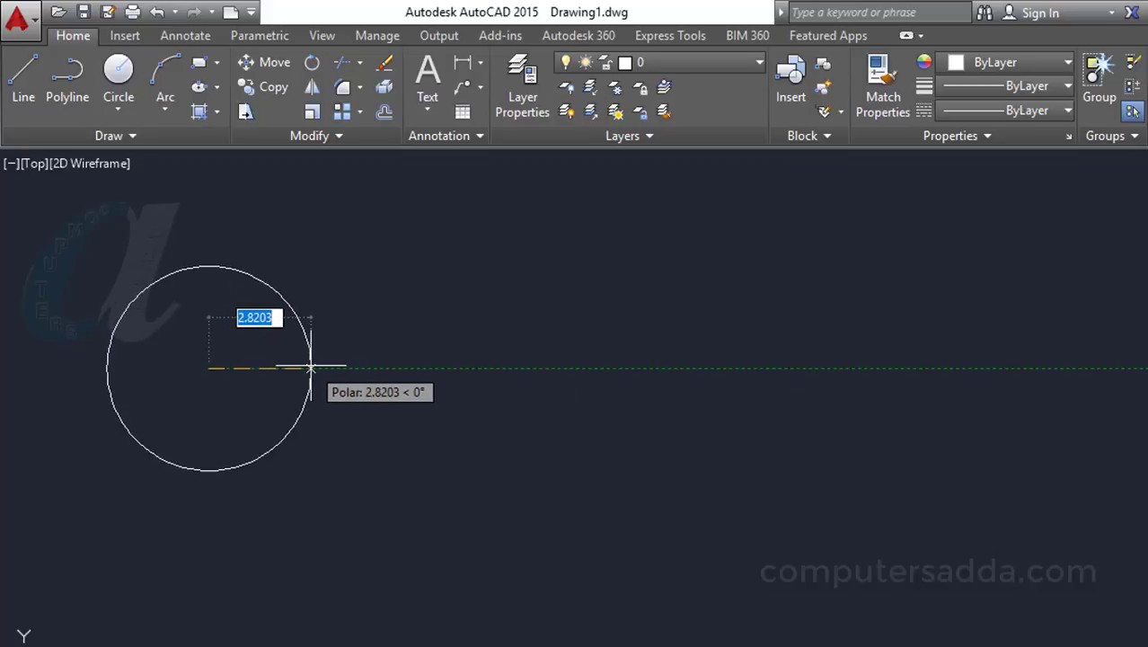
pyautogui.click(310, 368)
pyautogui.write('rec')
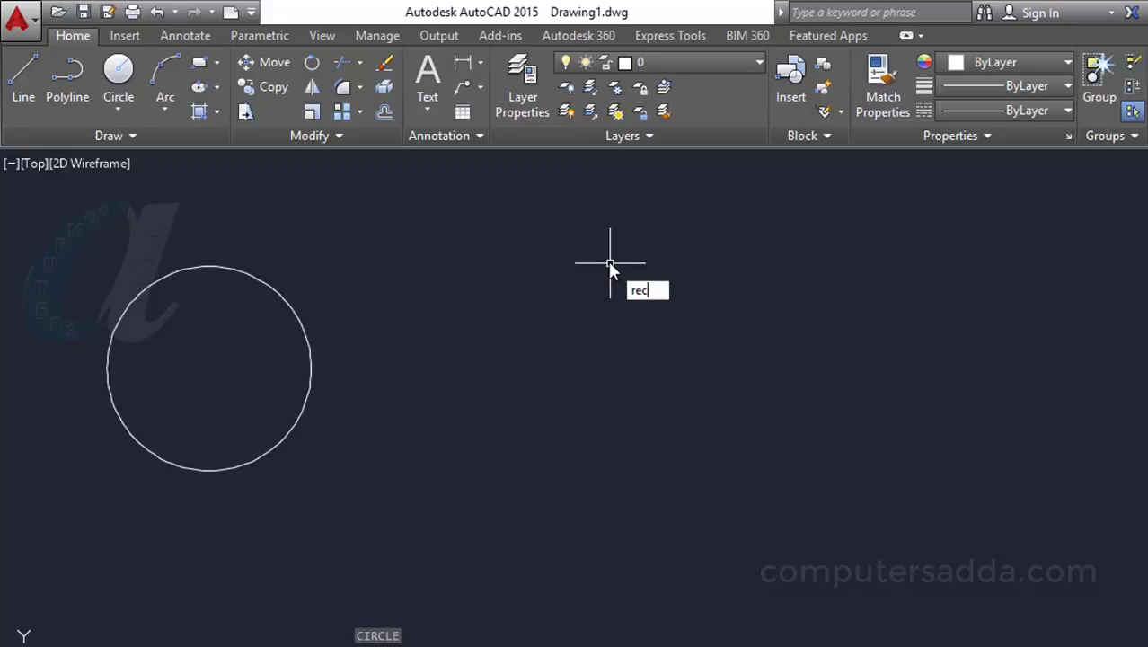
pyautogui.press('Return')
pyautogui.click(457, 264)
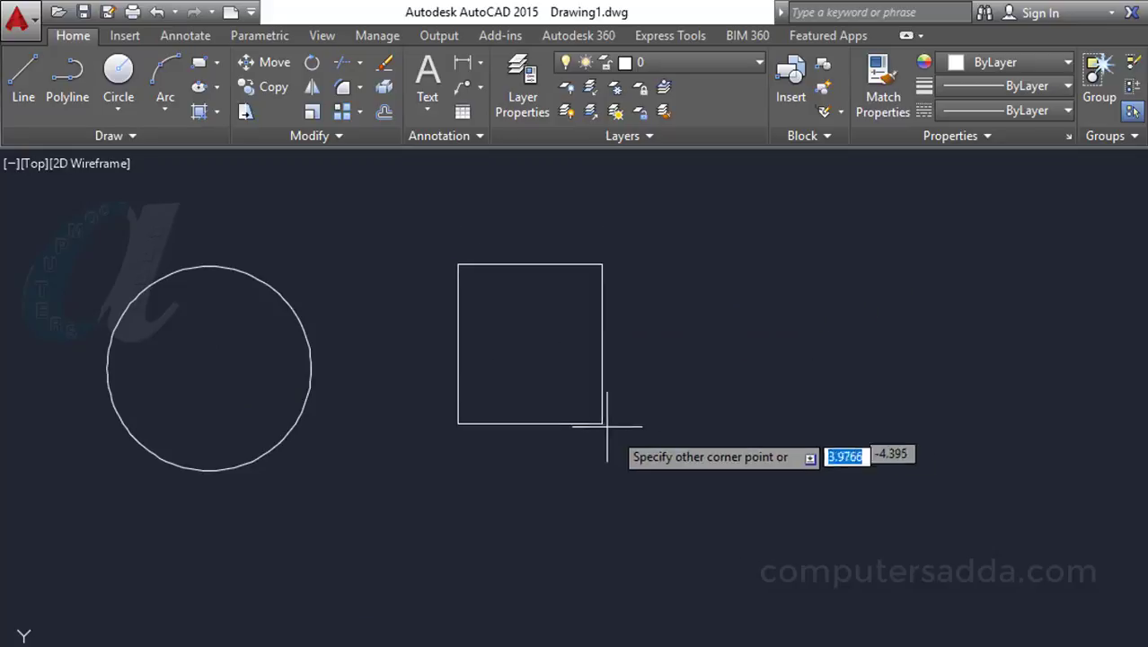
pyautogui.click(680, 473)
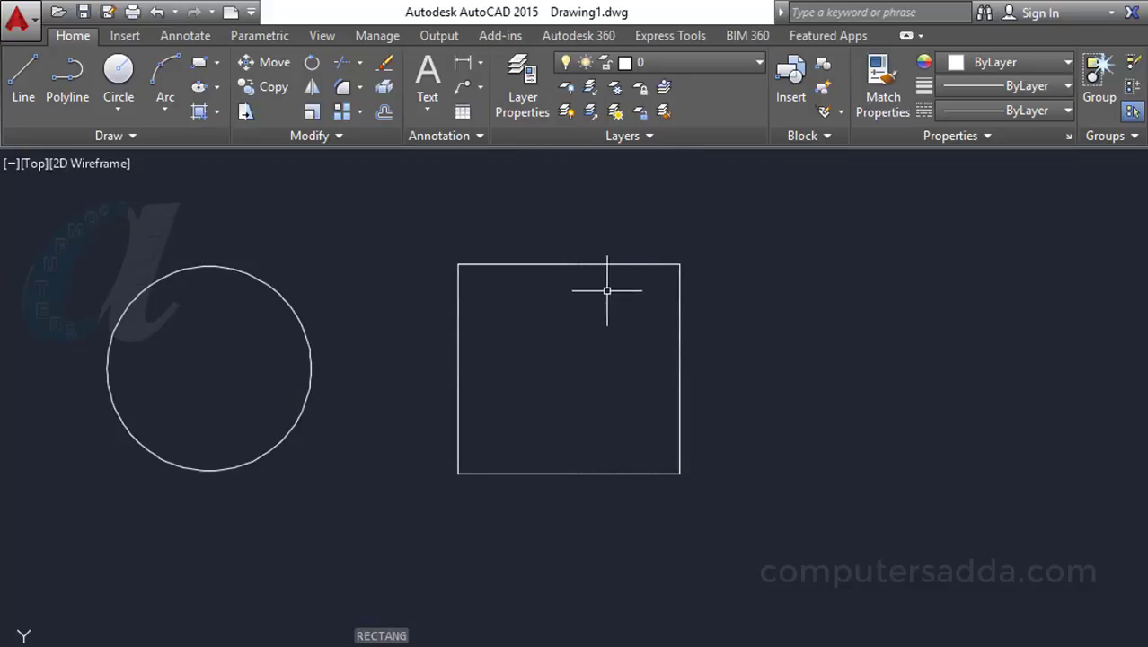
# - Draw a large circle on the right with a smaller concentric circle inside it
pyautogui.write('c')
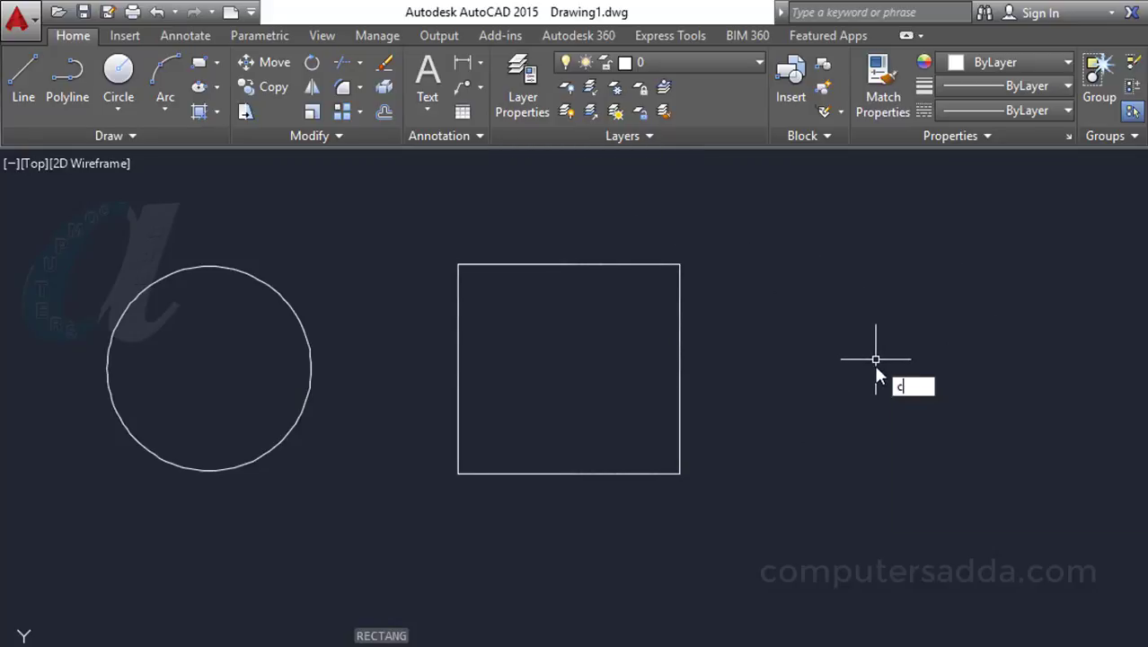
pyautogui.press('Return')
pyautogui.click(928, 365)
pyautogui.click(1064, 352)
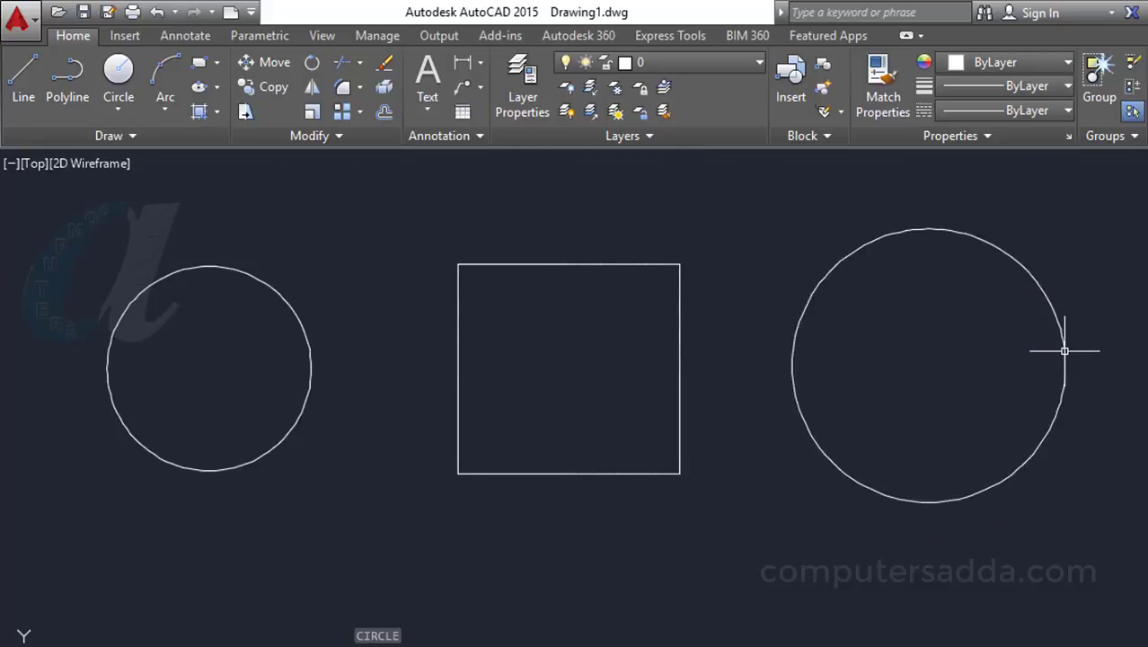
pyautogui.press('Return')
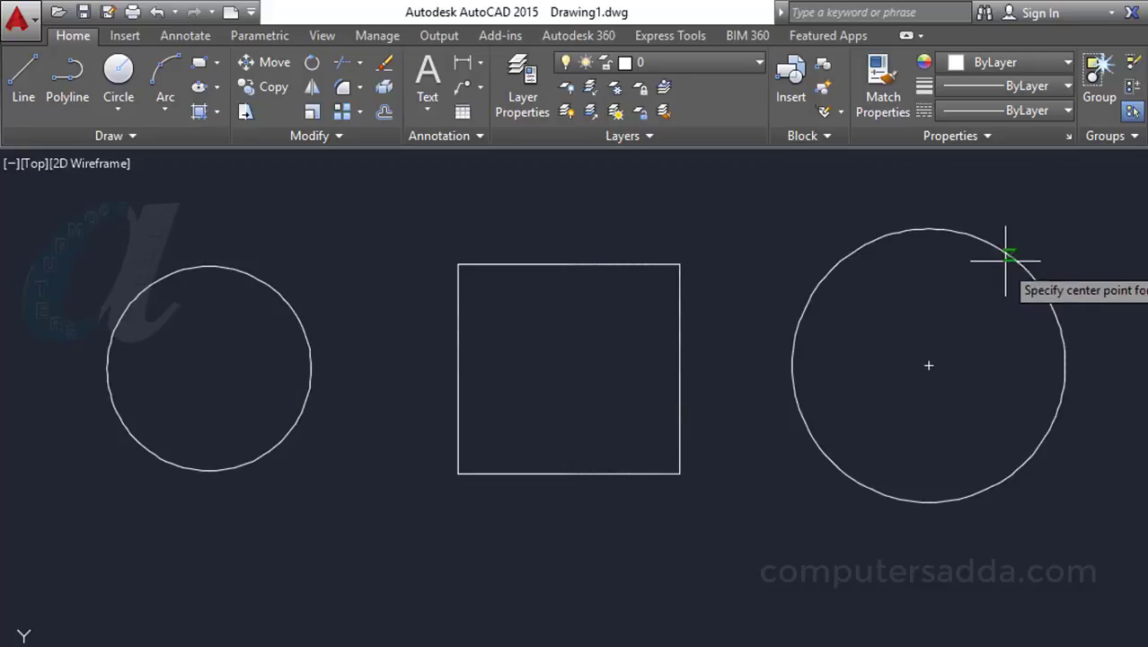
pyautogui.click(934, 363)
pyautogui.click(976, 335)
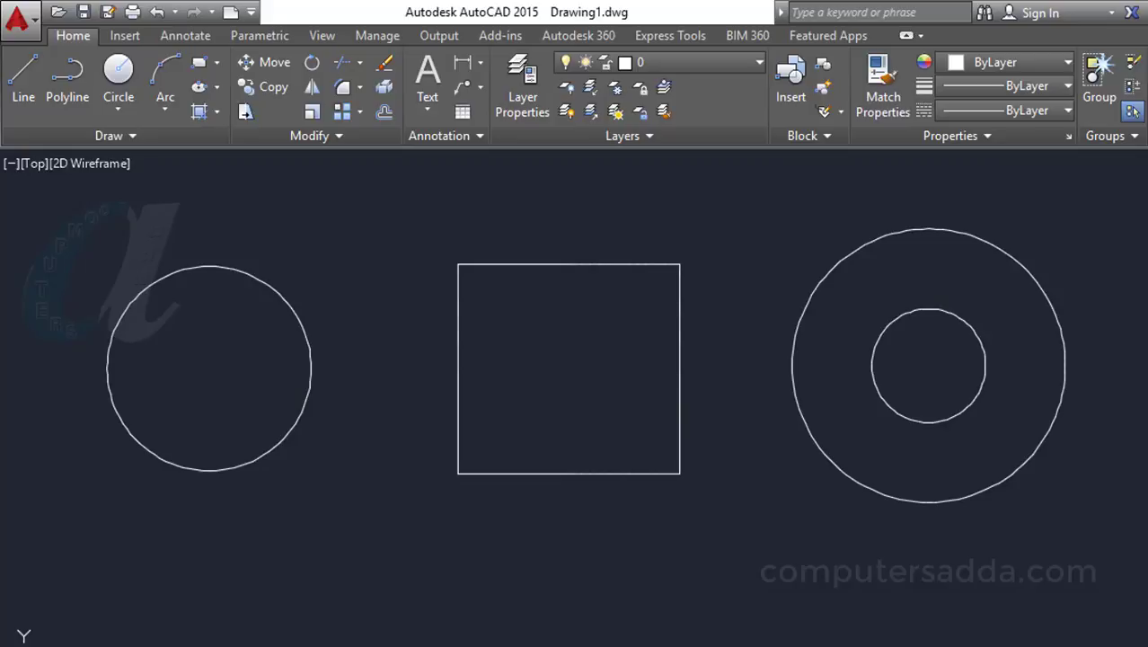
# - Start a hatch with the H command and pick the left circle as its boundary
pyautogui.click(215, 114)
pyautogui.press('Escape')
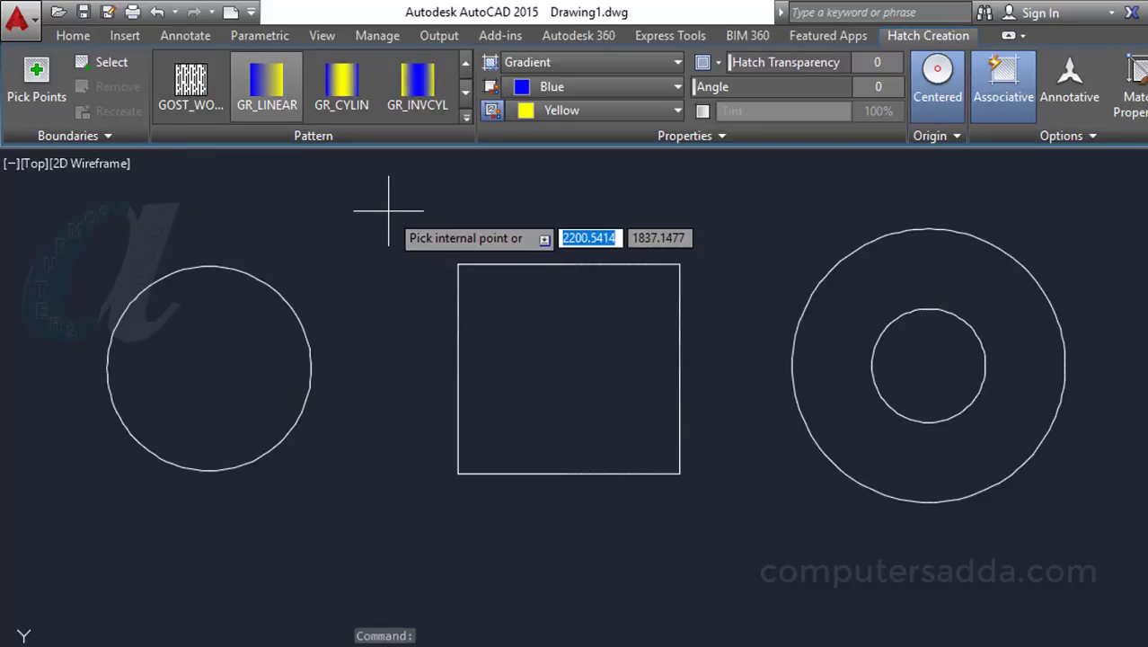
pyautogui.press('Escape')
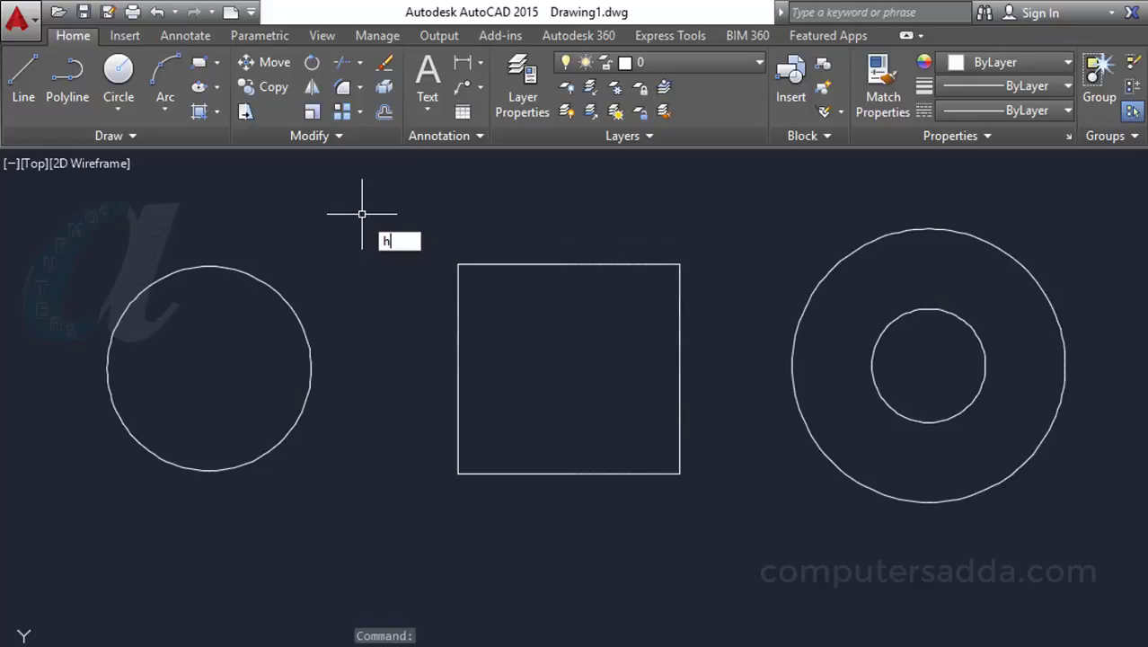
pyautogui.write('h')
pyautogui.press('Return')
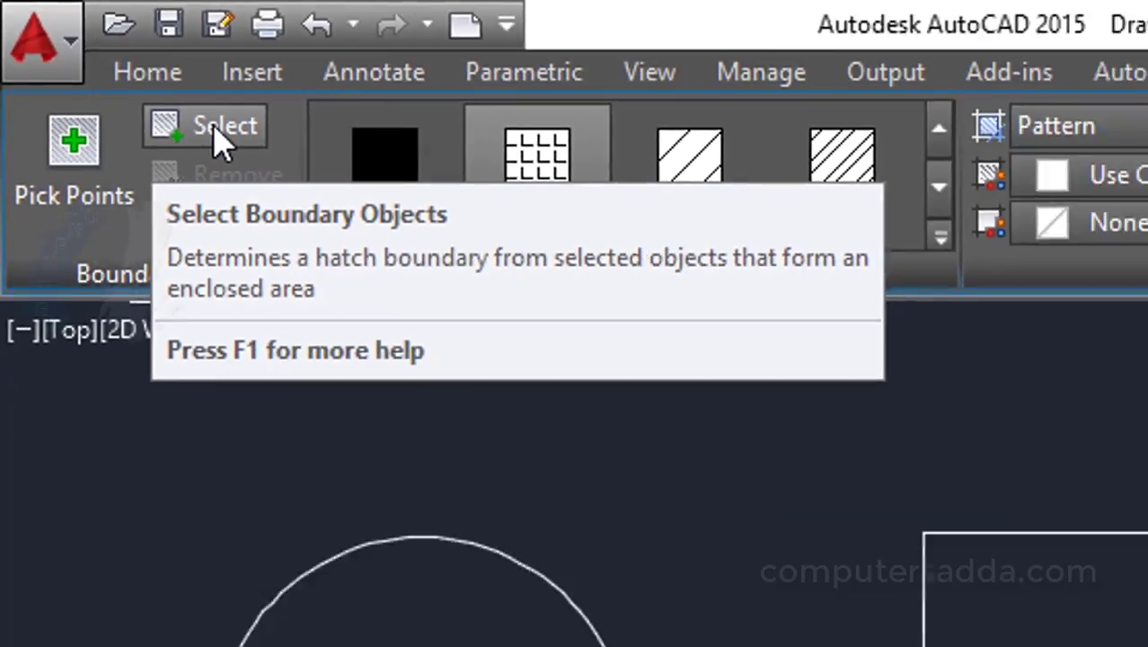
pyautogui.click(215, 127)
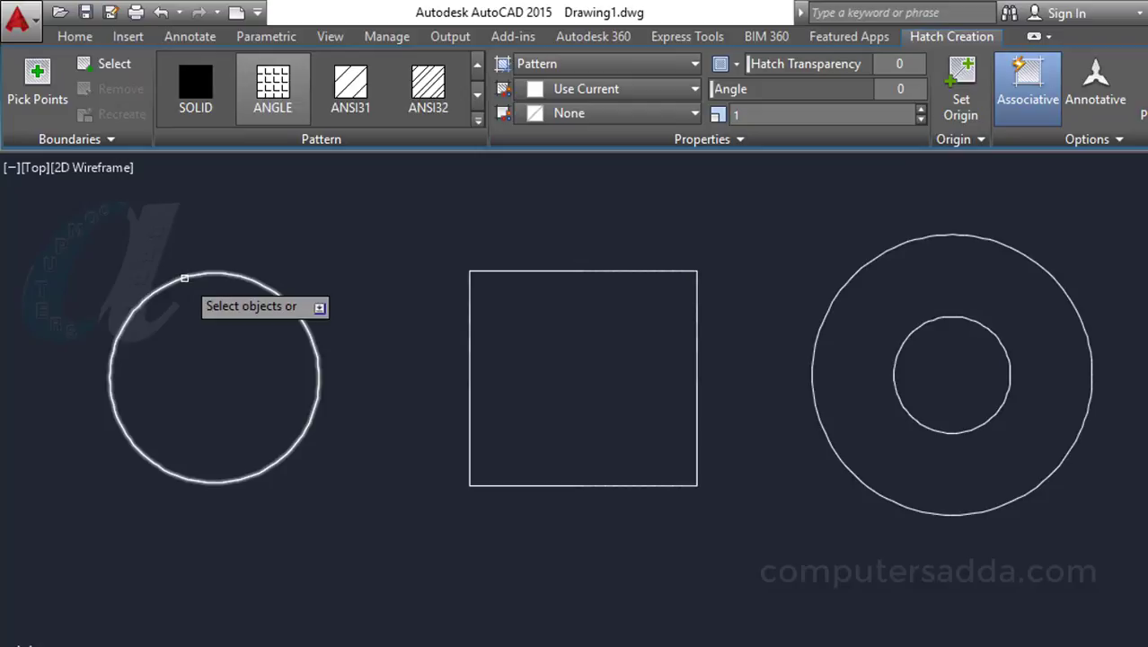
pyautogui.click(180, 277)
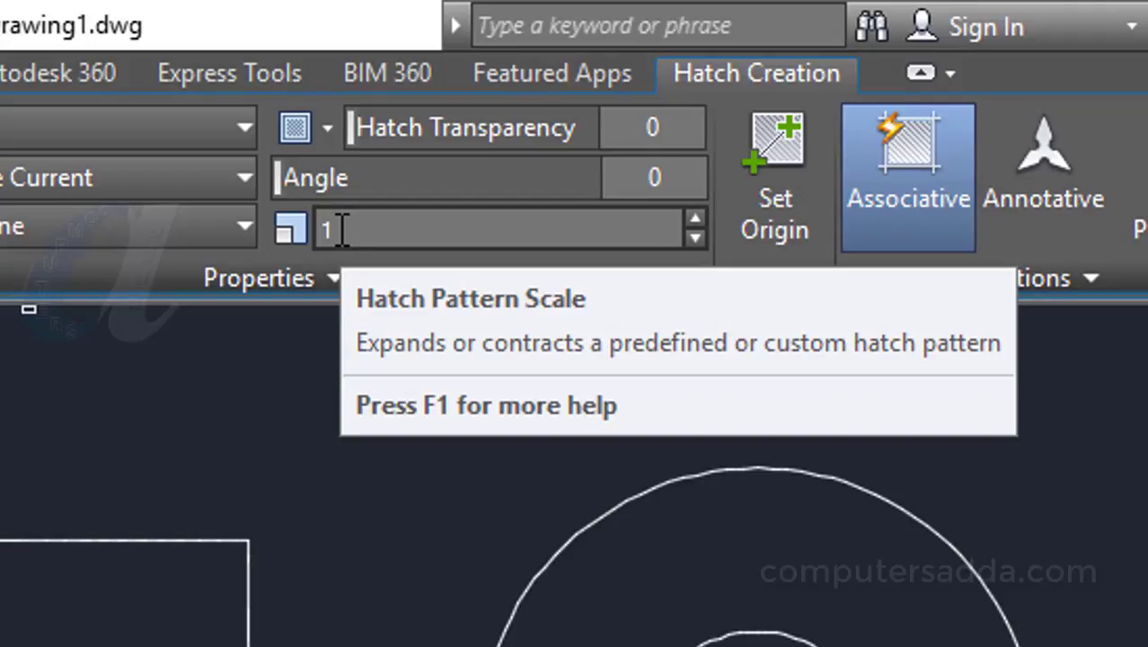
# - Set the ANGLE hatch scale to 0.05 and finish the hatch
pyautogui.click(316, 232)
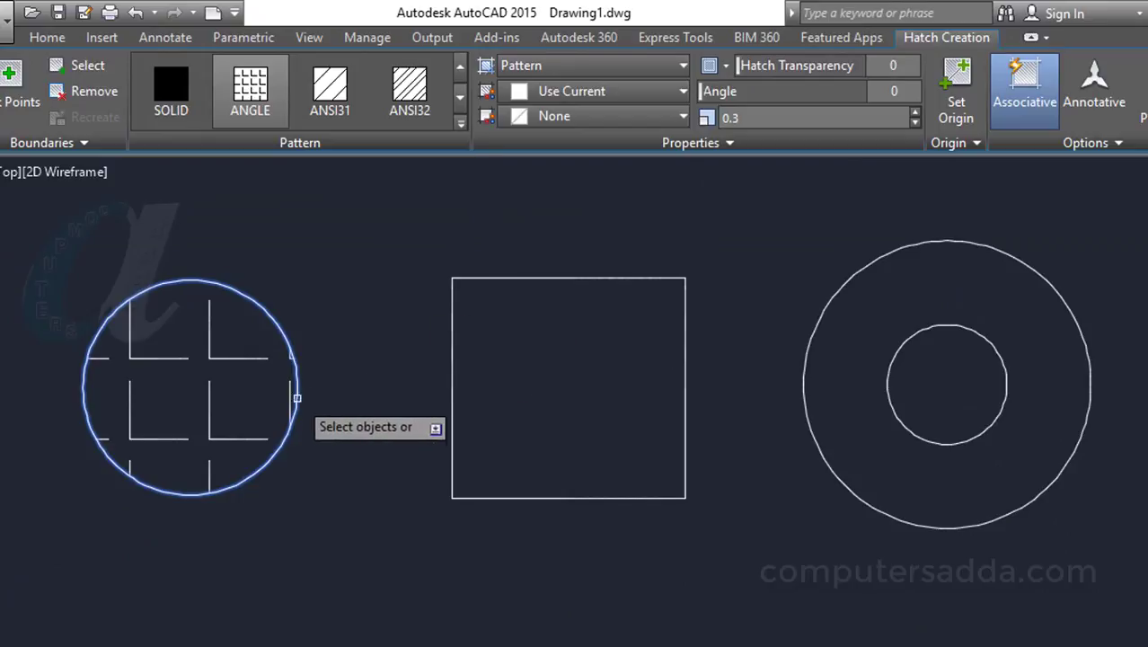
pyautogui.click(763, 117)
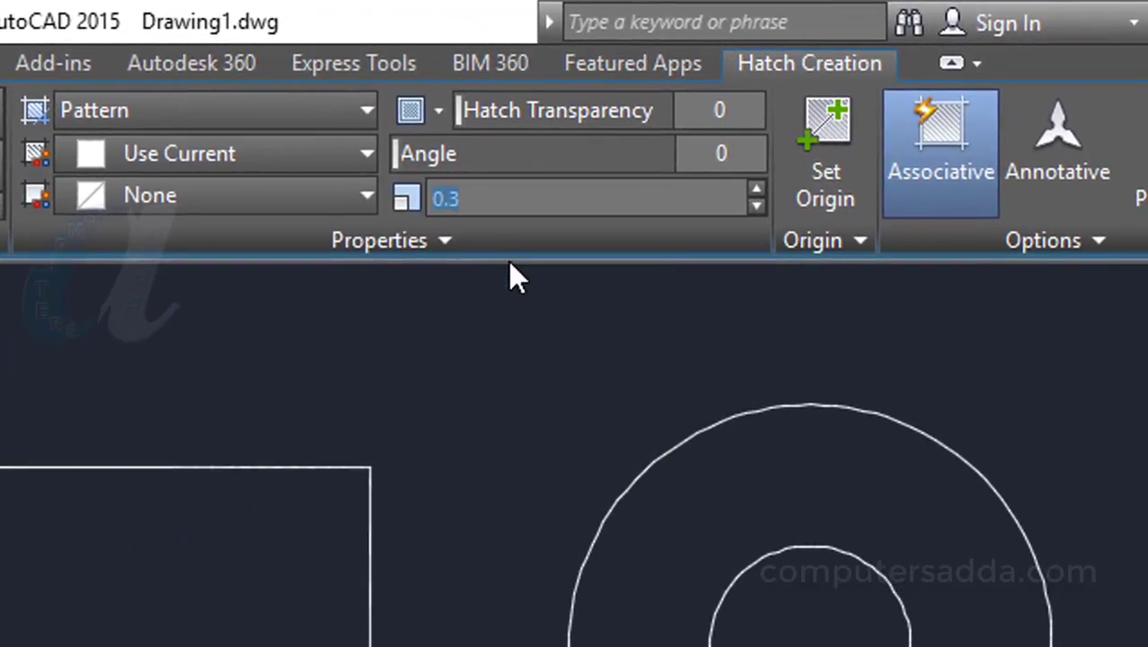
pyautogui.write('.05')
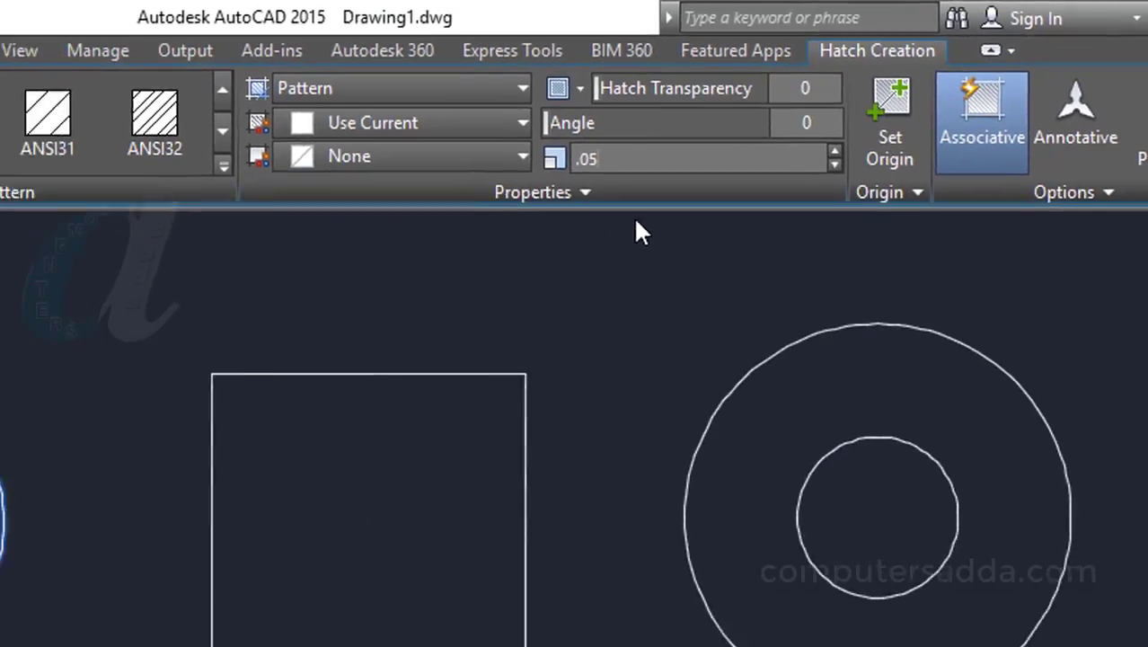
pyautogui.press('Return')
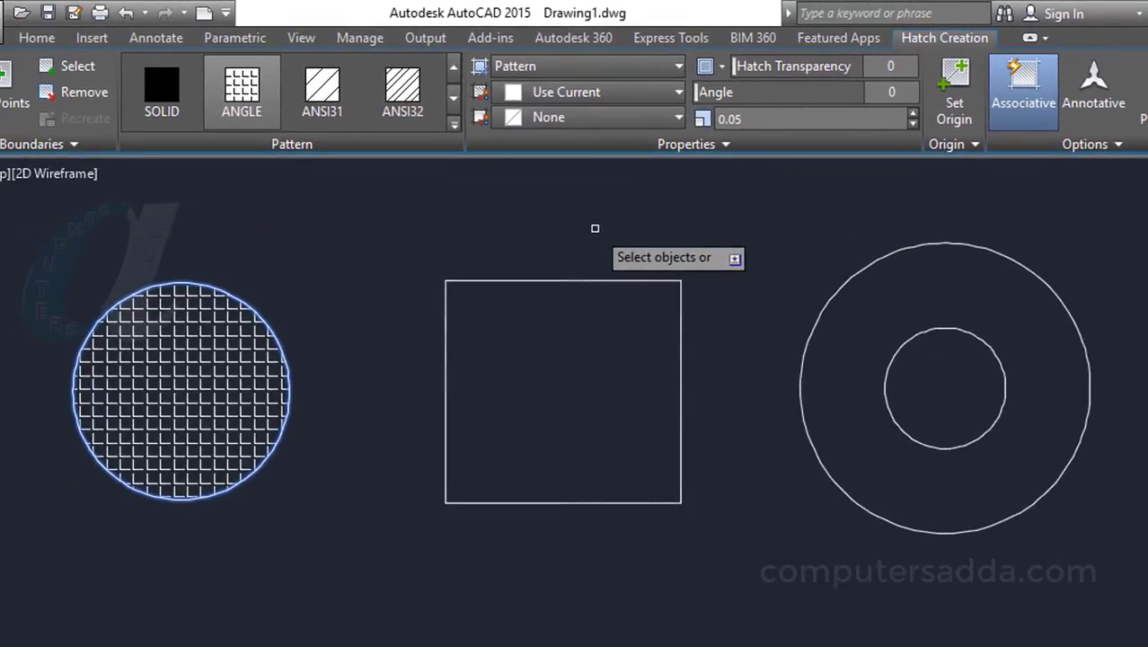
pyautogui.press('Return')
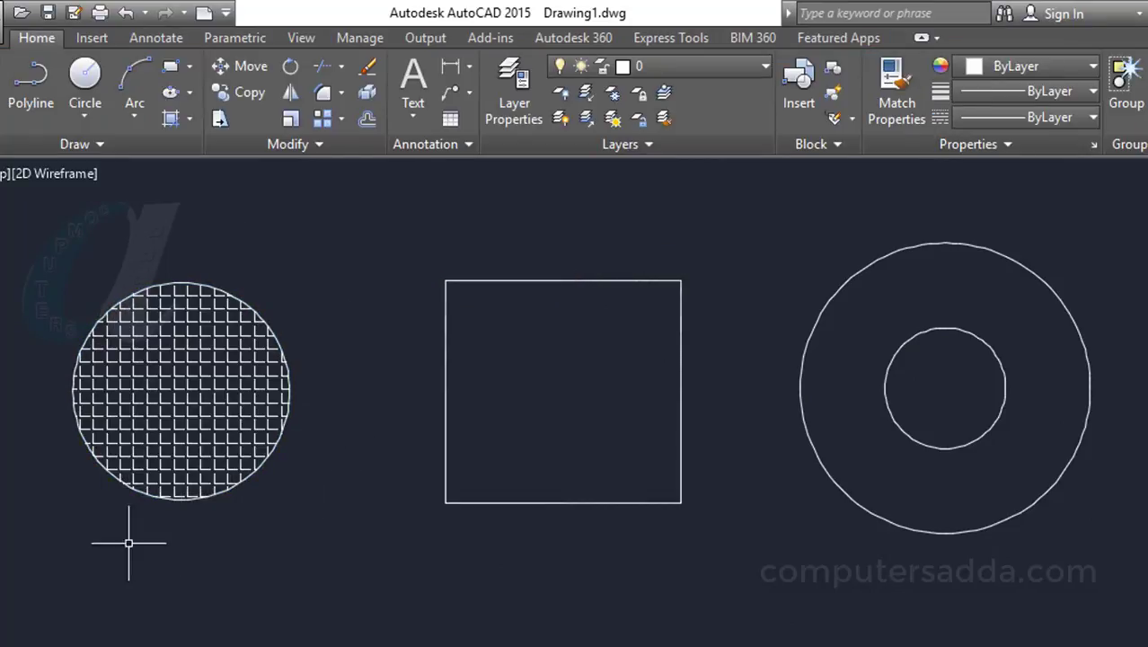
# - Change the left circle's hatch to the AR-B88 brick pattern at scale 0.01
pyautogui.click(178, 380)
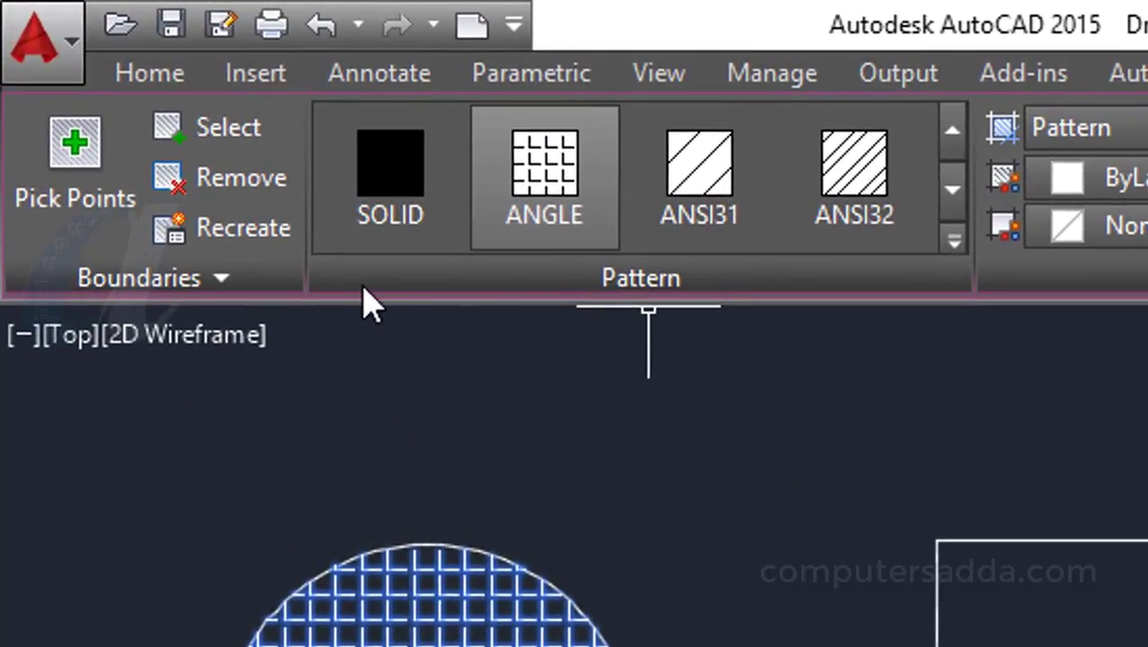
pyautogui.click(954, 240)
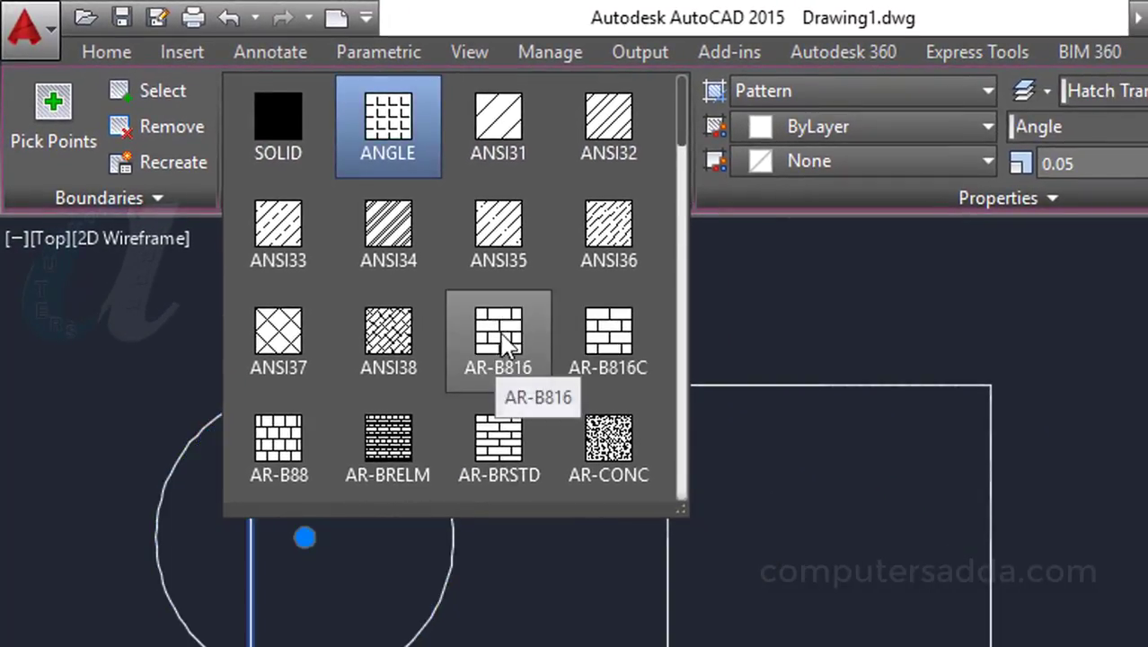
pyautogui.click(605, 235)
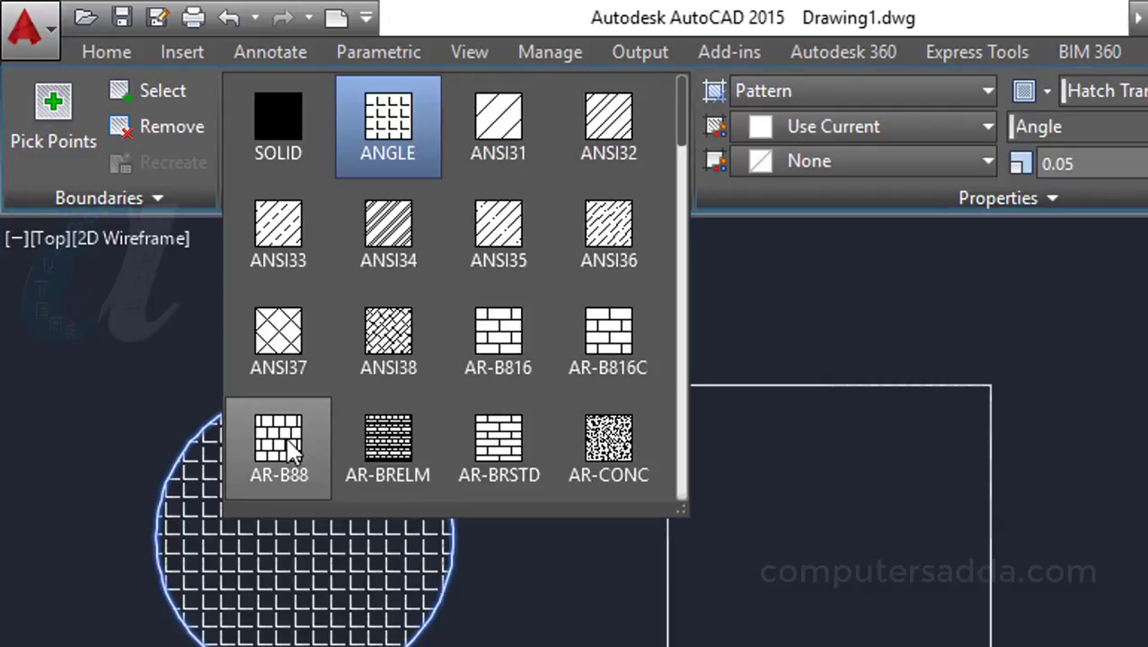
pyautogui.click(258, 433)
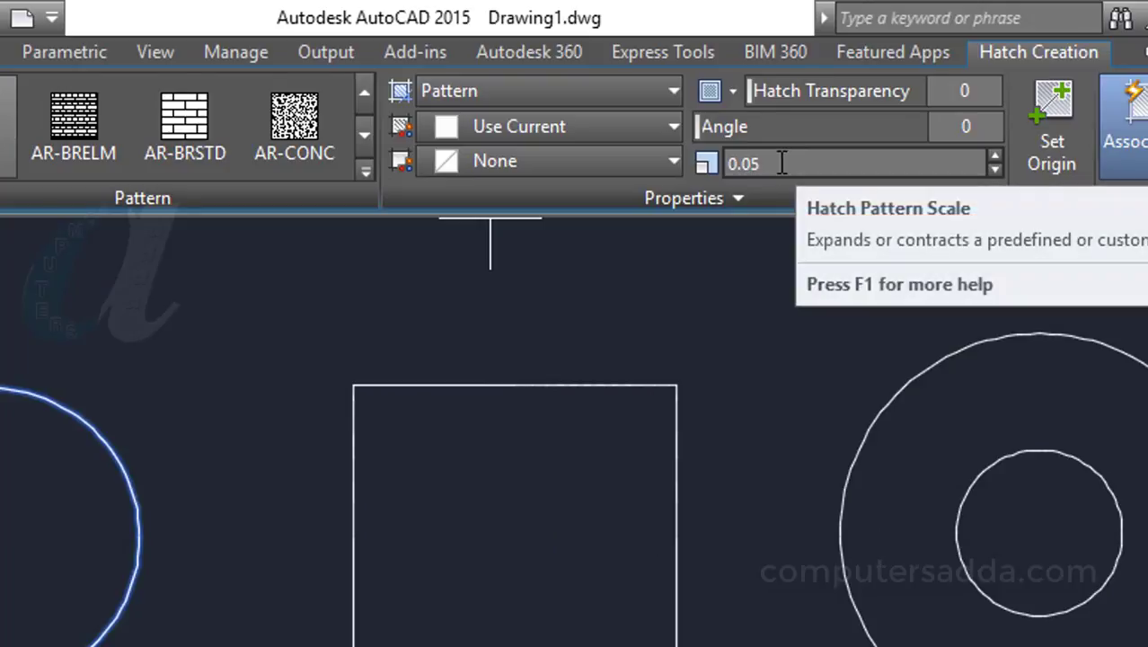
pyautogui.click(785, 162)
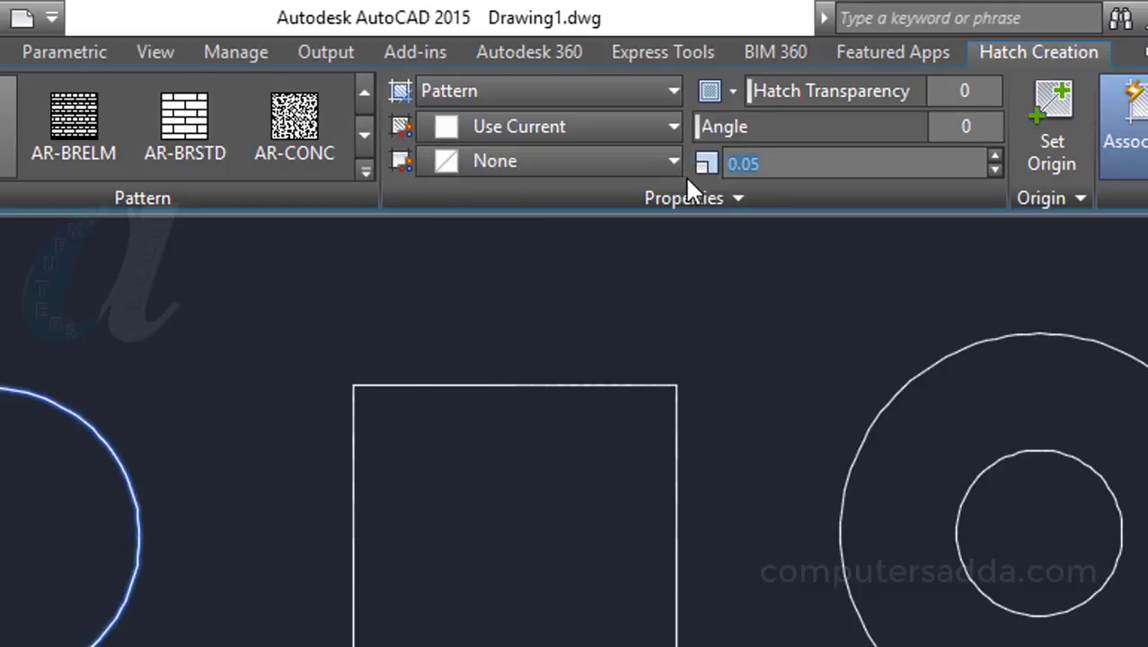
pyautogui.write('.01')
pyautogui.press('Return')
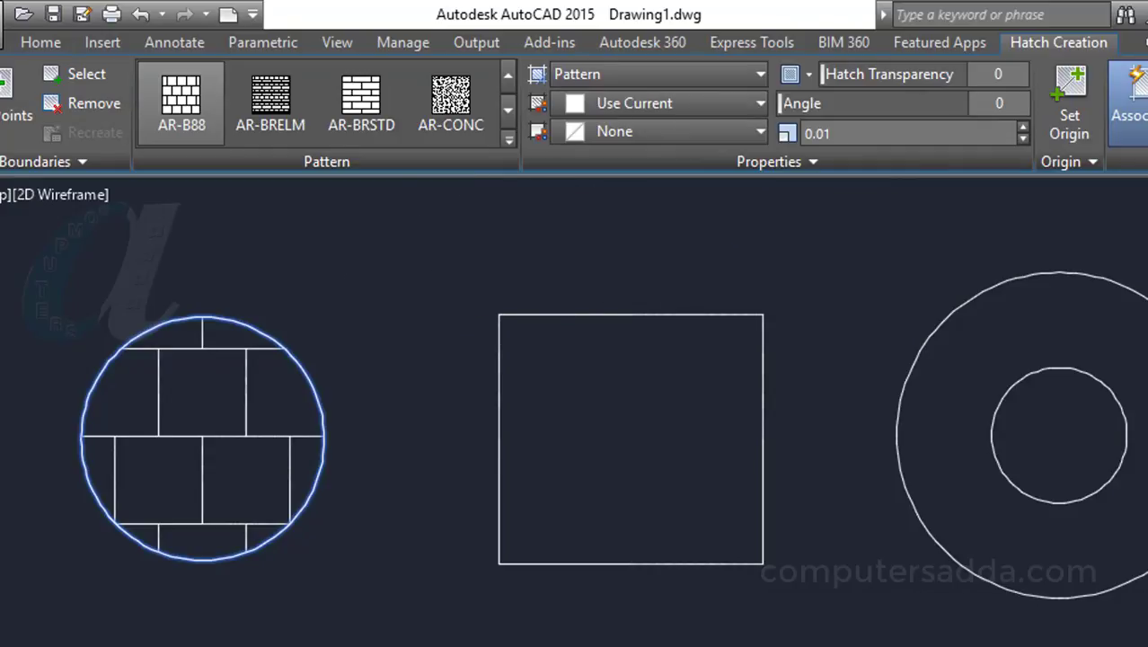
pyautogui.press('Return')
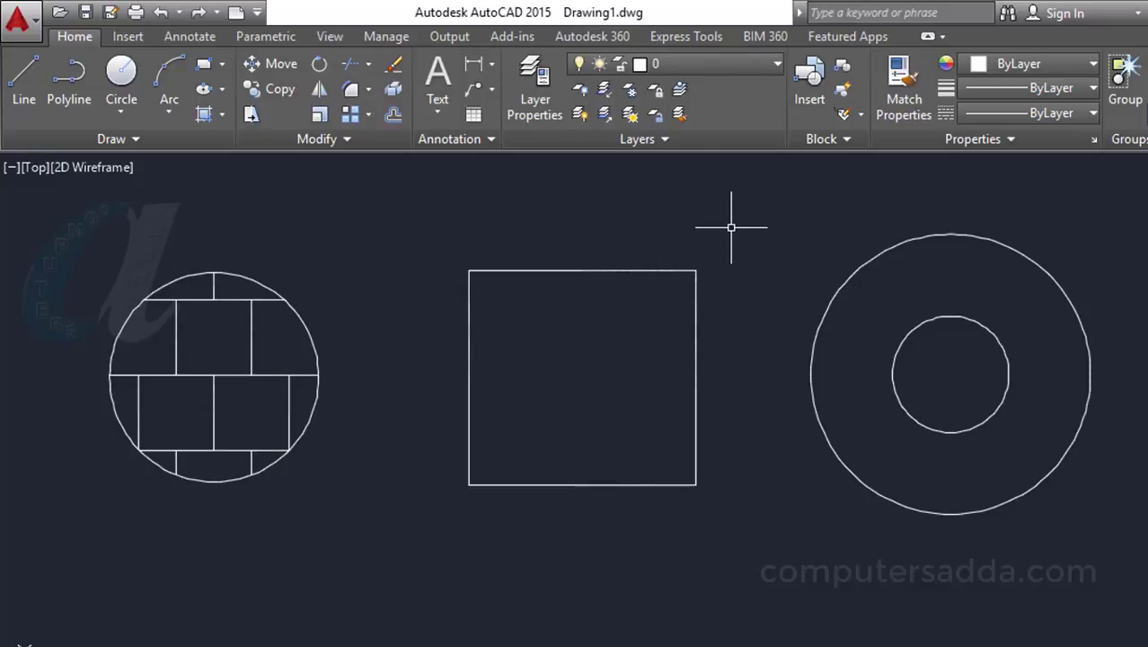
# - Hatch just the area between the right concentric circles, keeping the inner circle empty
pyautogui.press('Return')
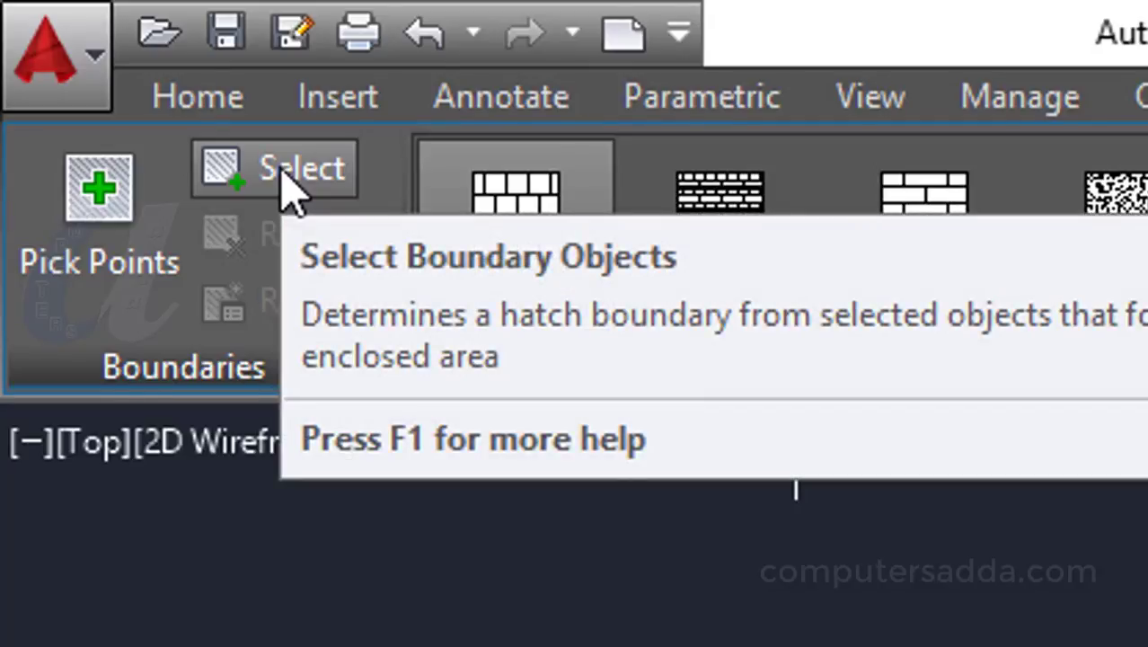
pyautogui.click(287, 189)
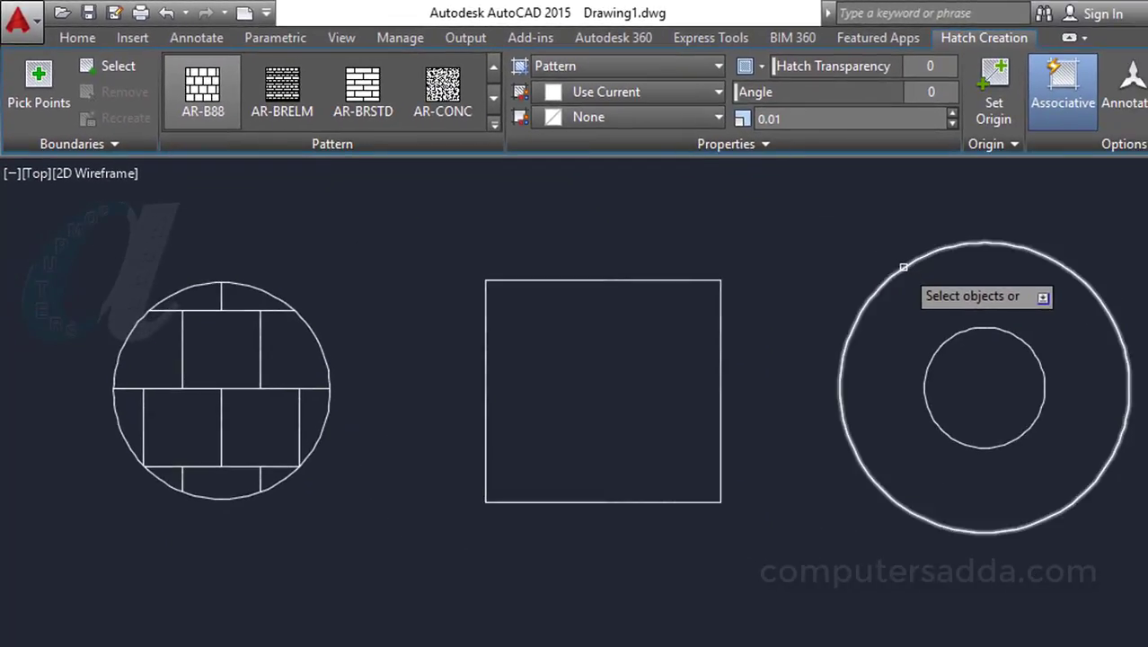
pyautogui.click(904, 266)
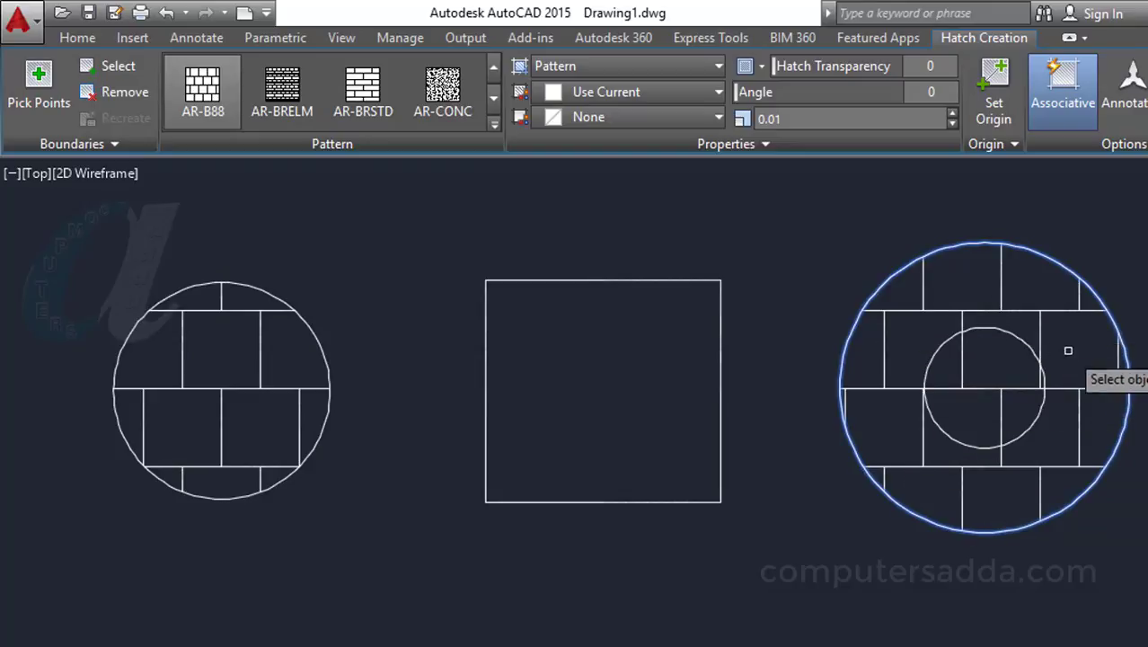
pyautogui.hotkey('ctrl', 'z')
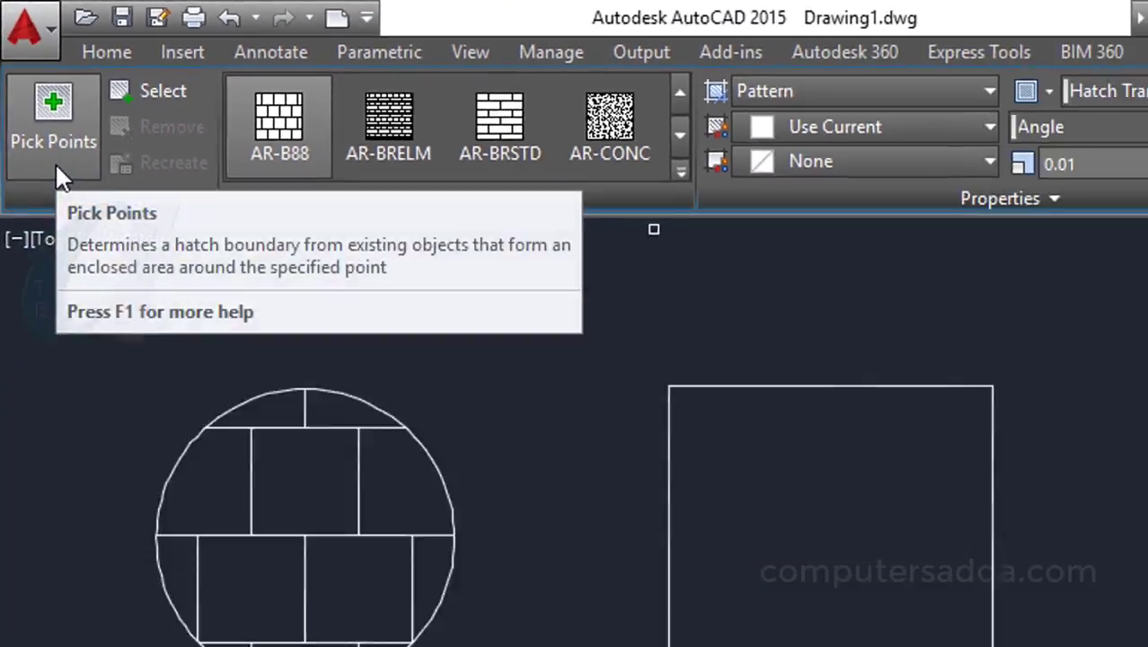
pyautogui.click(101, 302)
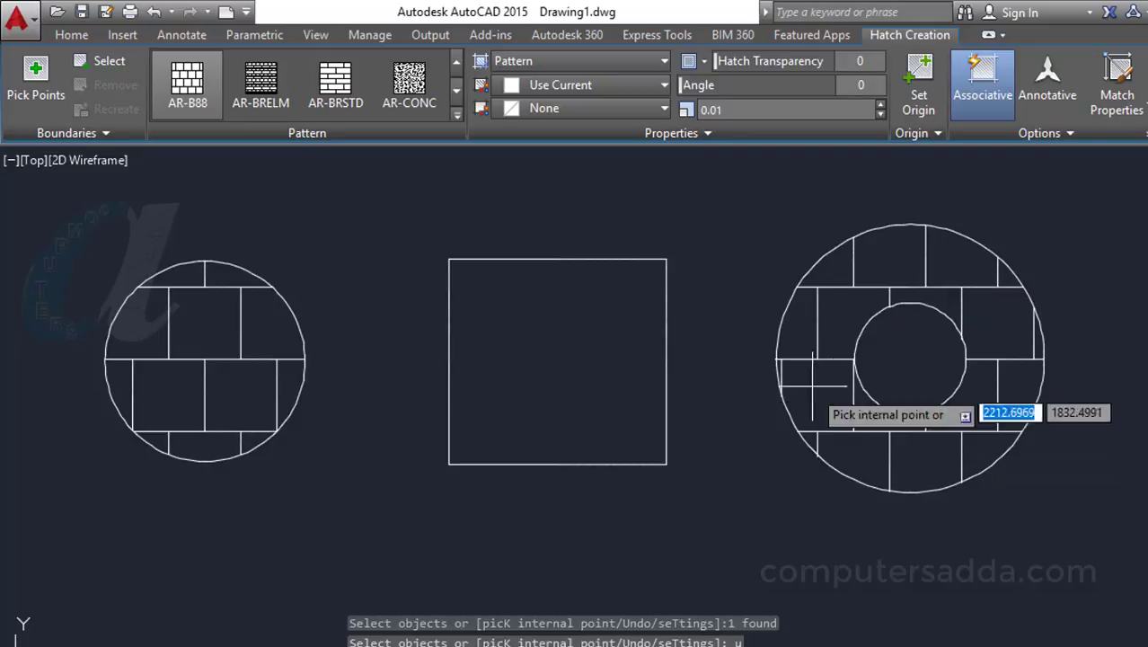
pyautogui.click(901, 274)
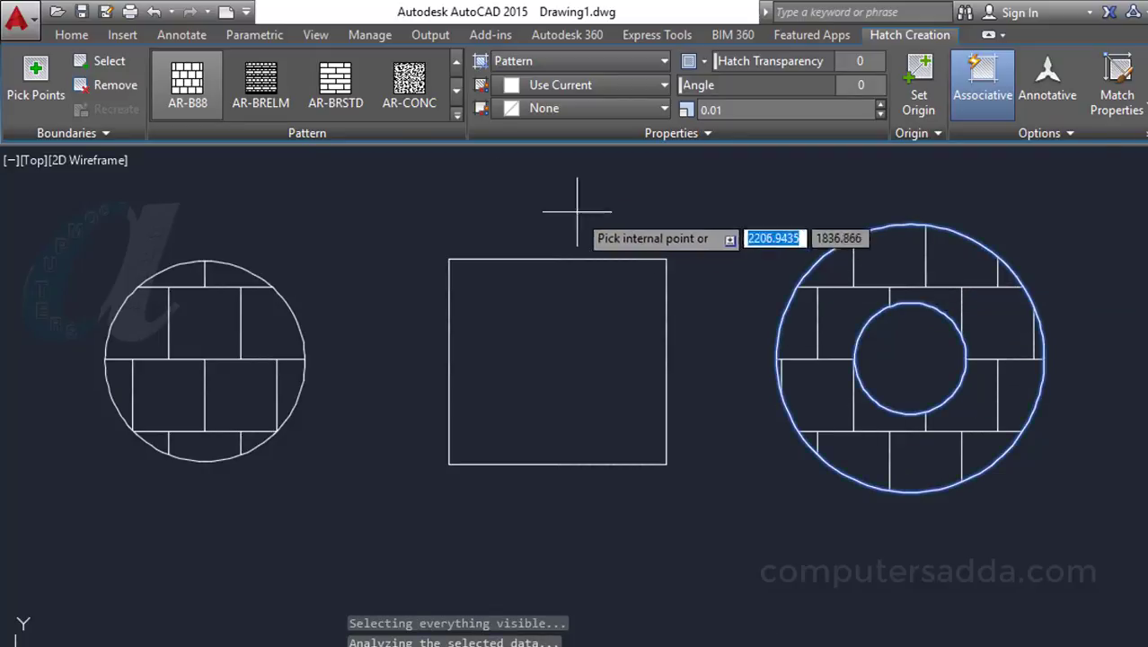
# - Switch the ring's hatch pattern to ANSI31 with a scale of 0.05
pyautogui.click(459, 115)
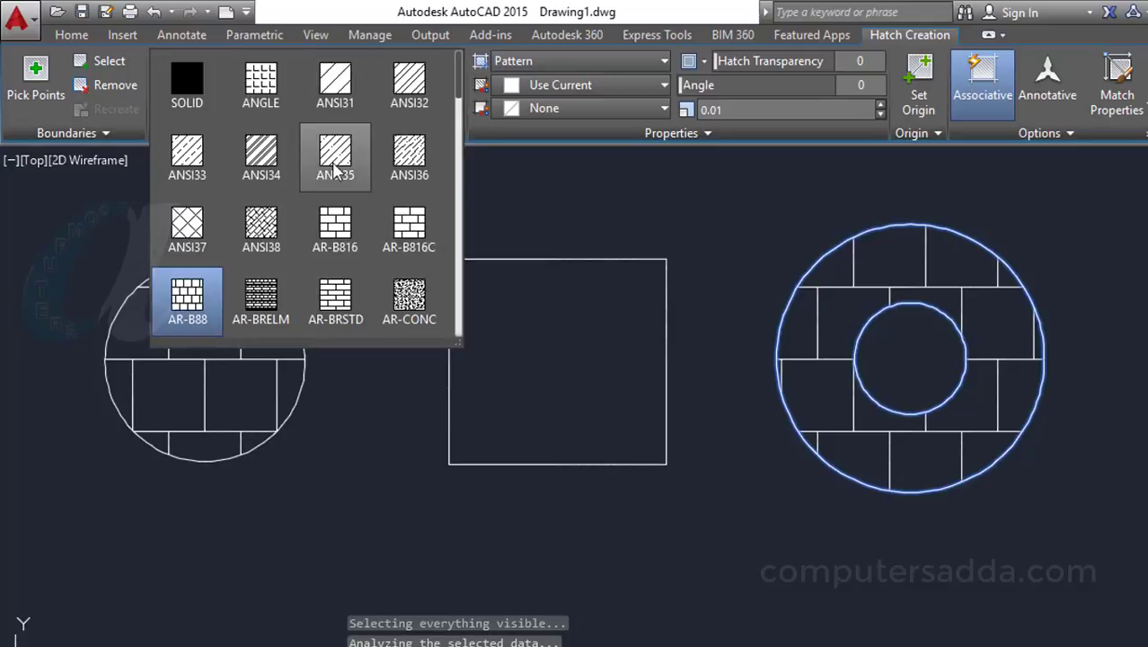
pyautogui.click(336, 83)
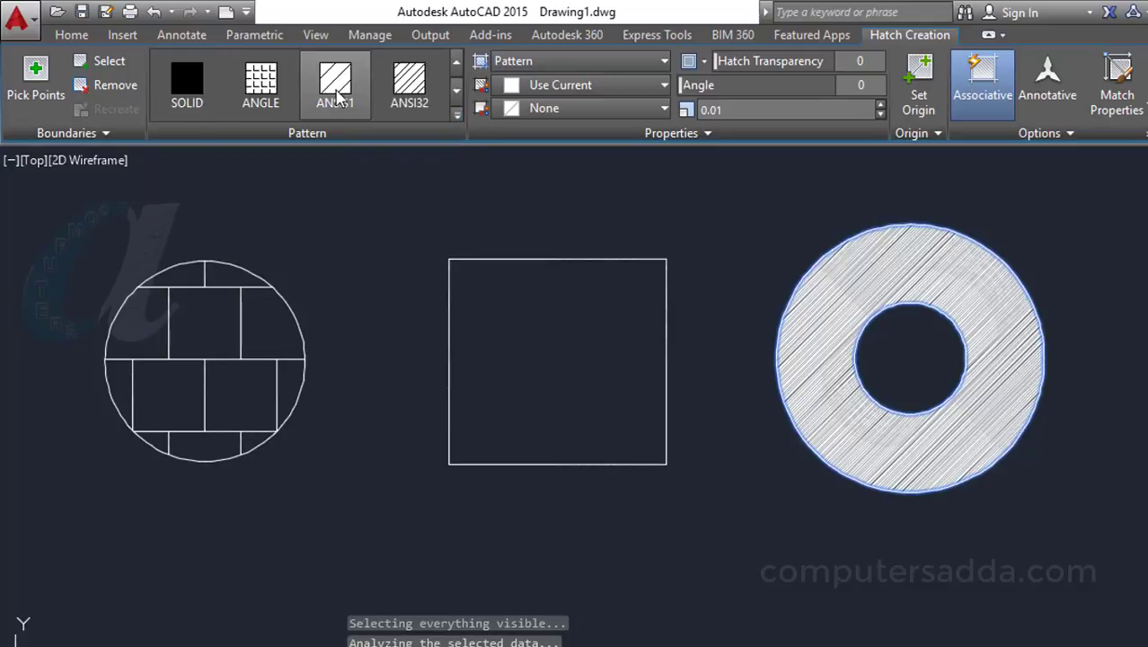
pyautogui.click(1000, 277)
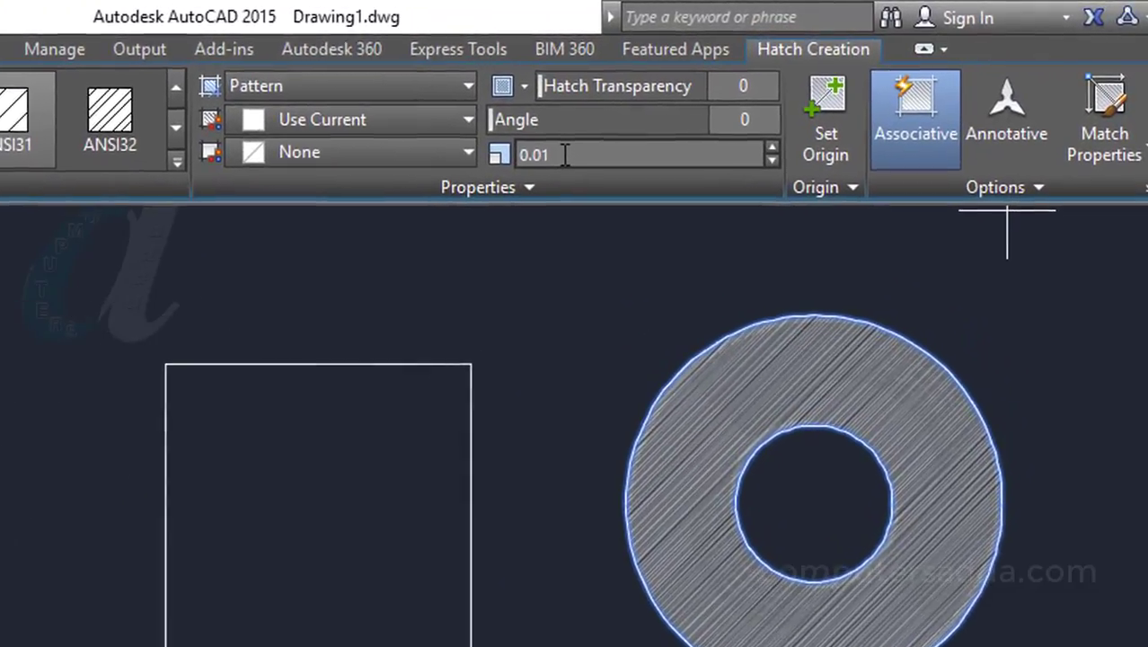
pyautogui.click(701, 110)
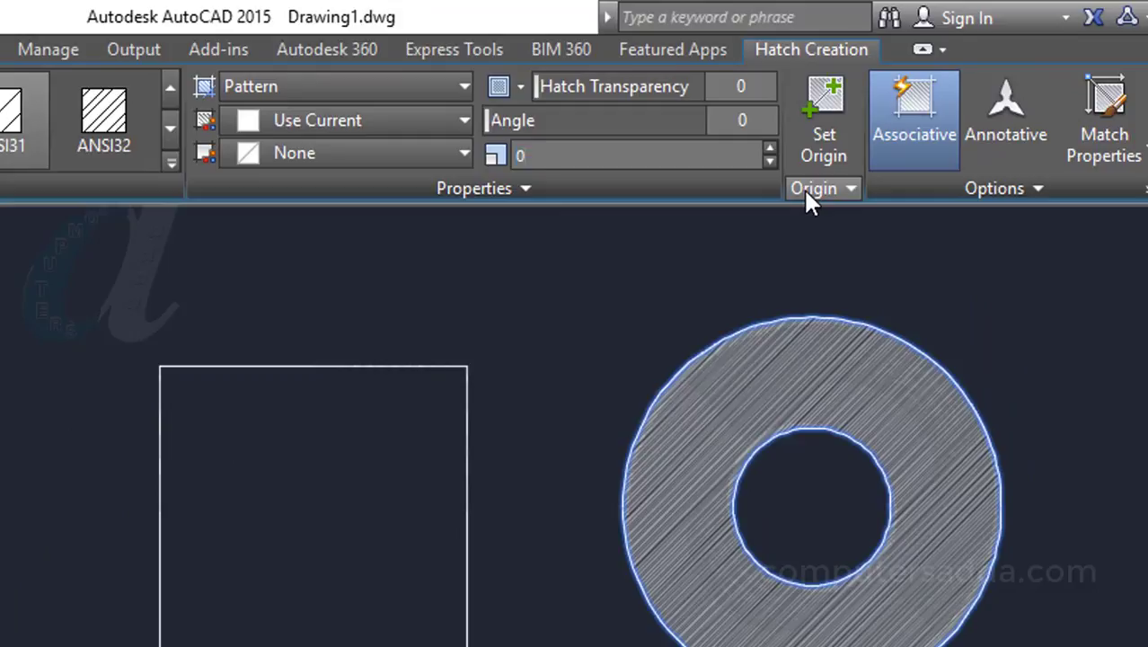
pyautogui.press('Return')
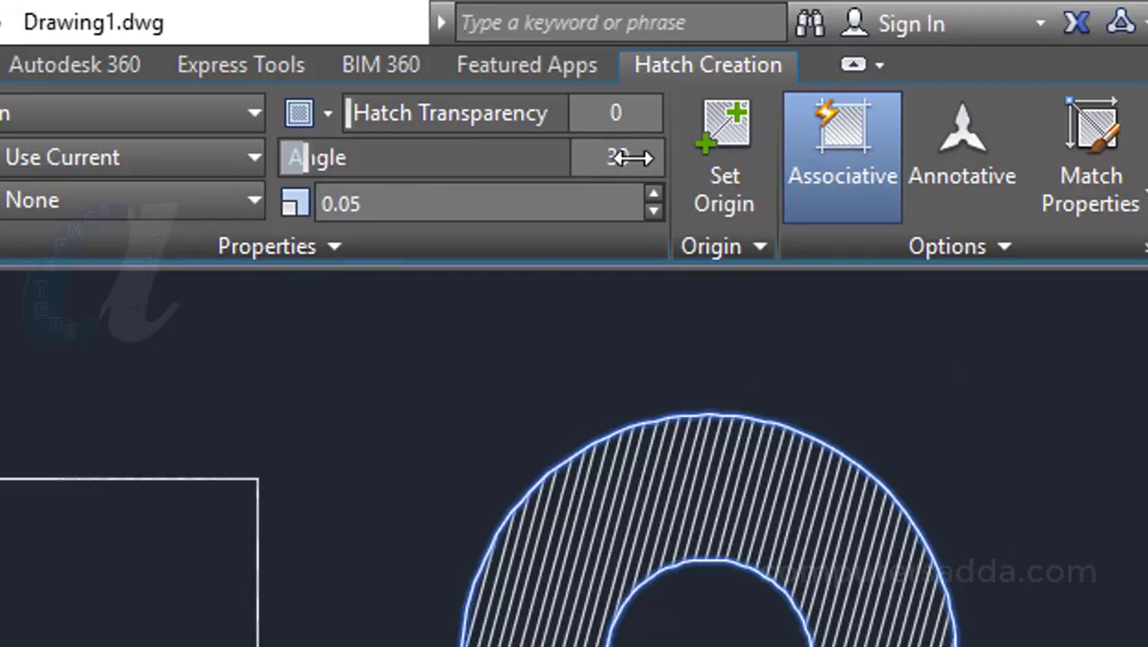
# - Set the ring hatch angle to 90, then drag the slider to 284
pyautogui.click(618, 157)
pyautogui.write('90')
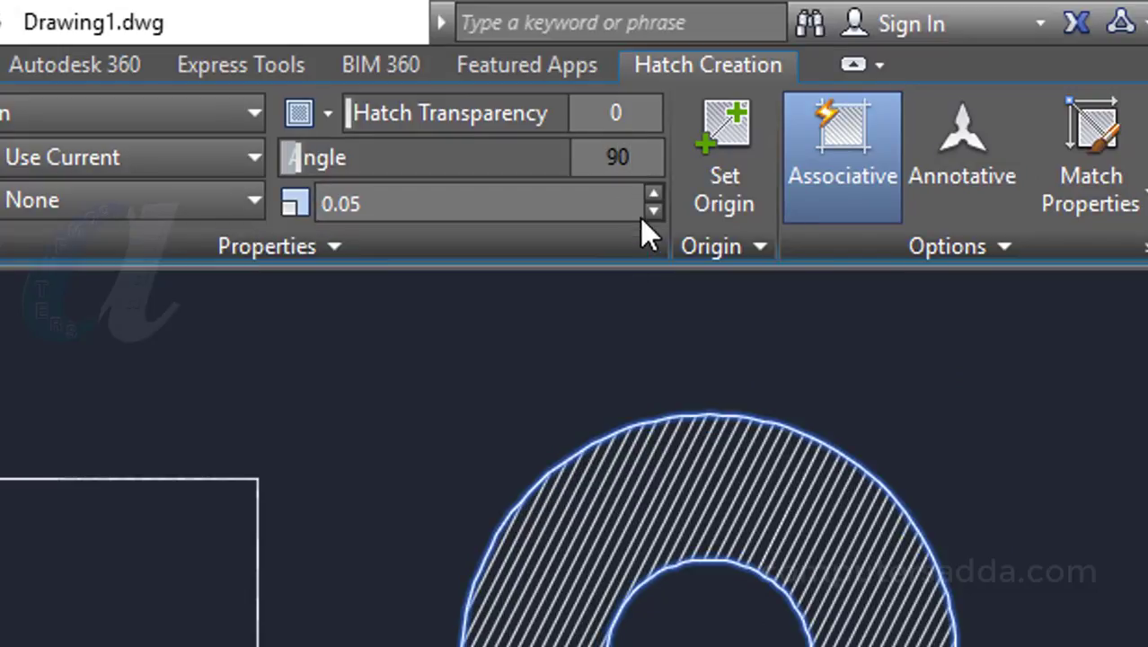
pyautogui.press('Return')
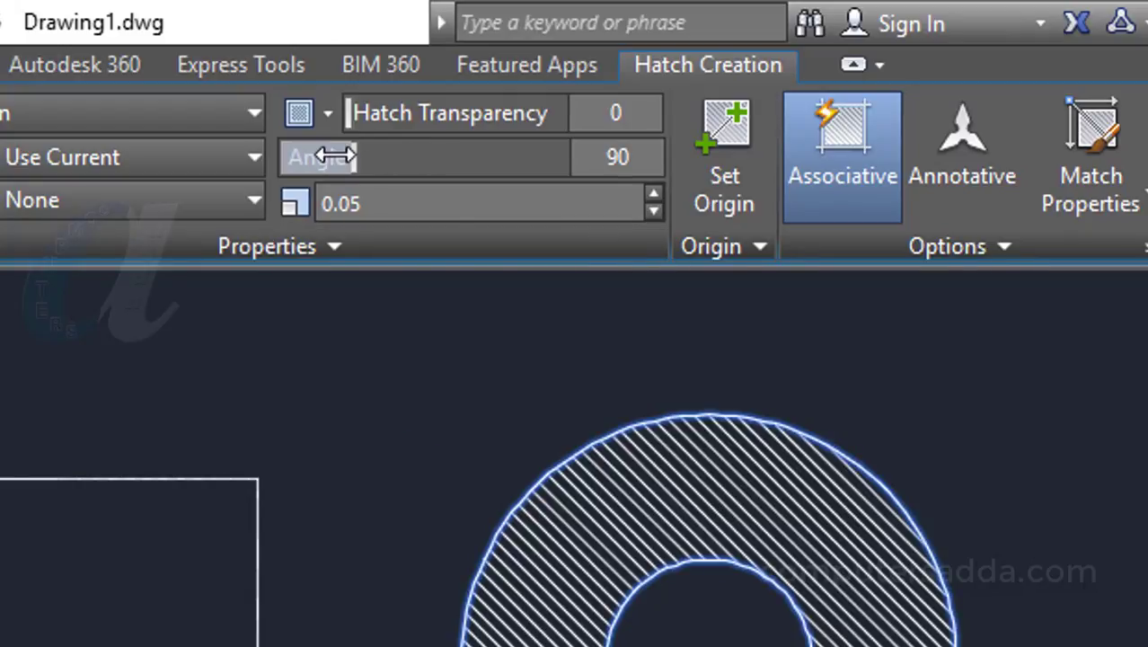
pyautogui.moveTo(322, 157)
pyautogui.mouseDown()
pyautogui.moveTo(544, 159)
pyautogui.moveTo(358, 165)
pyautogui.moveTo(346, 138)
pyautogui.moveTo(315, 137)
pyautogui.moveTo(597, 133)
pyautogui.moveTo(557, 104)
pyautogui.moveTo(459, 109)
pyautogui.moveTo(550, 106)
pyautogui.moveTo(533, 105)
pyautogui.mouseUp()
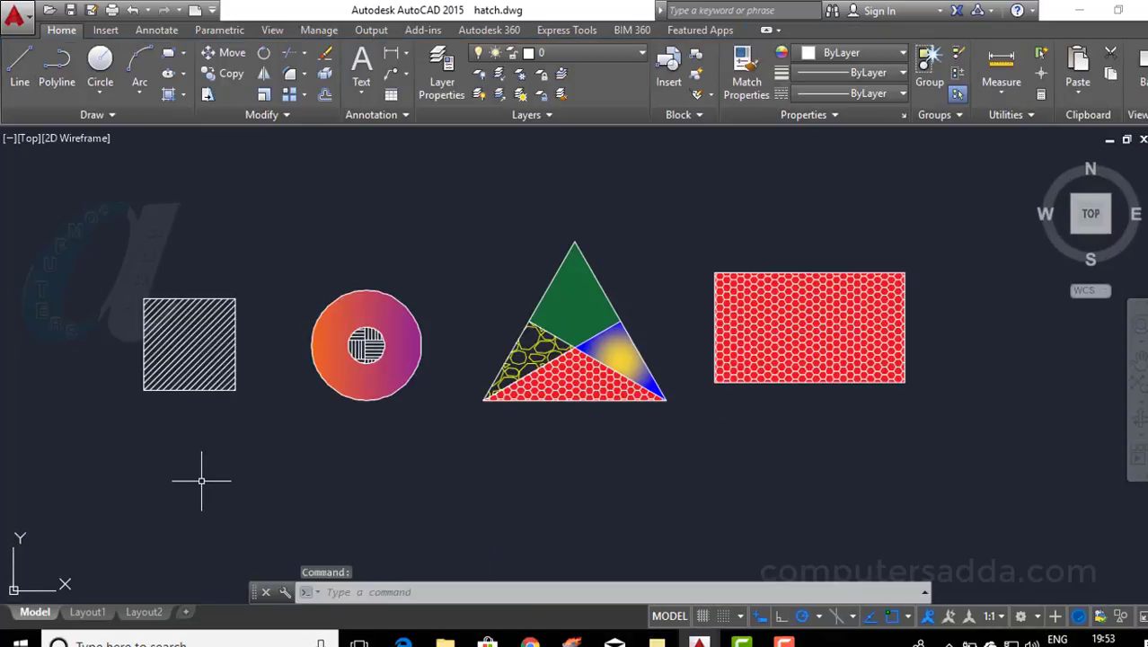
pyautogui.moveTo(200, 474); pyautogui.dragTo(287, 403, button='middle')
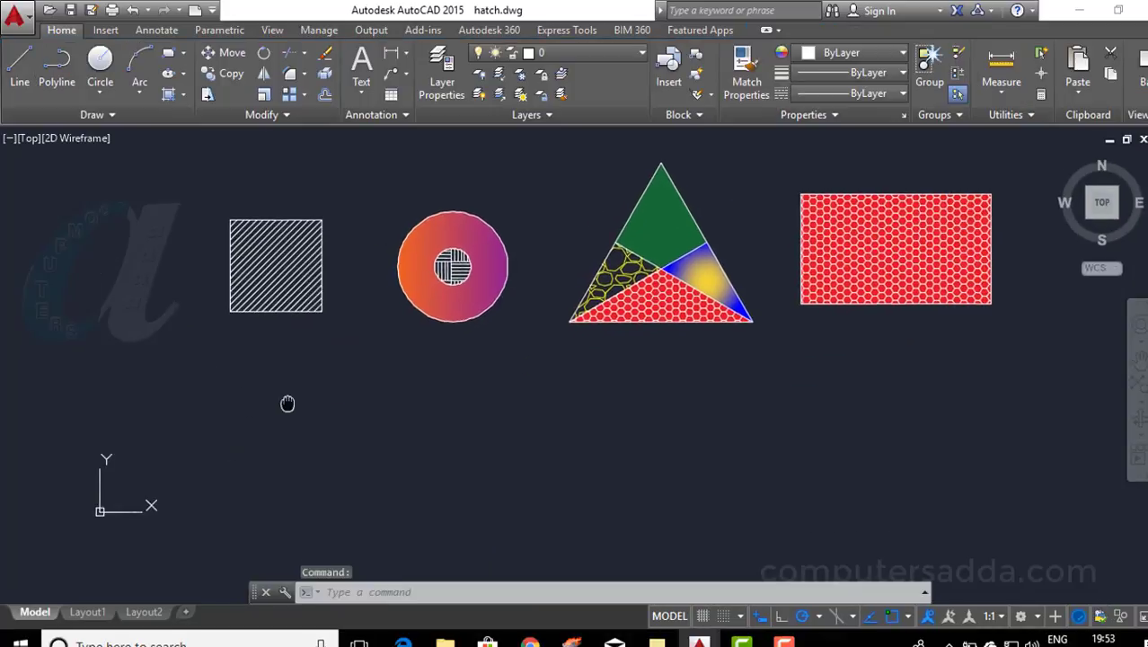
pyautogui.scroll(2, 246, 225)
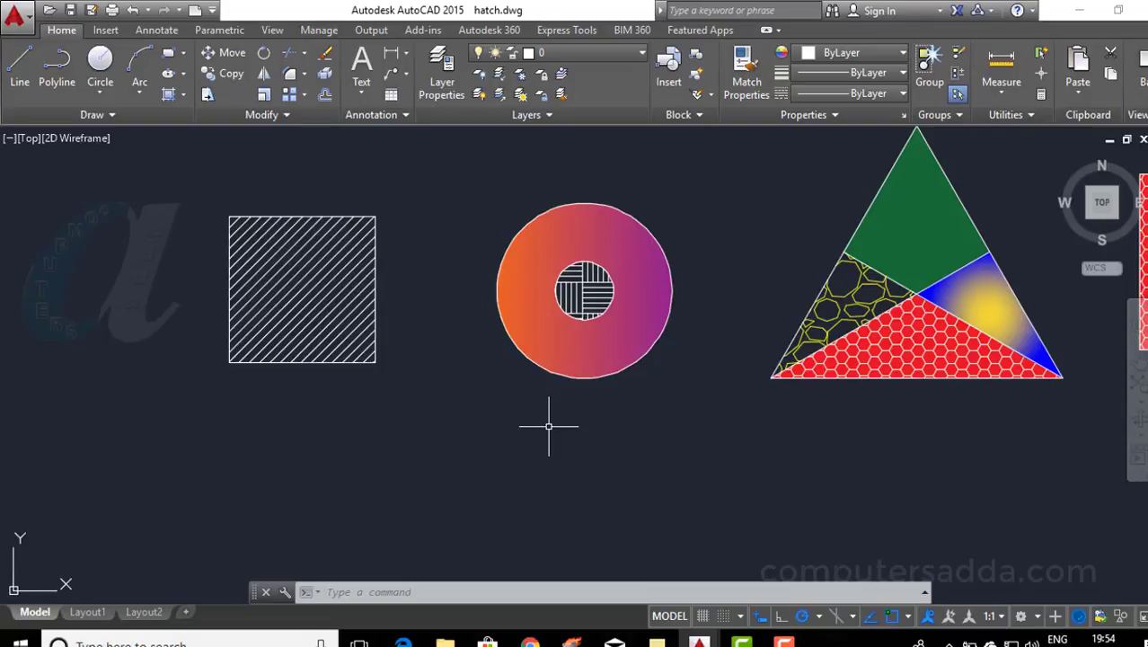
pyautogui.scroll(-2, 548, 426)
pyautogui.scroll(2, 866, 326)
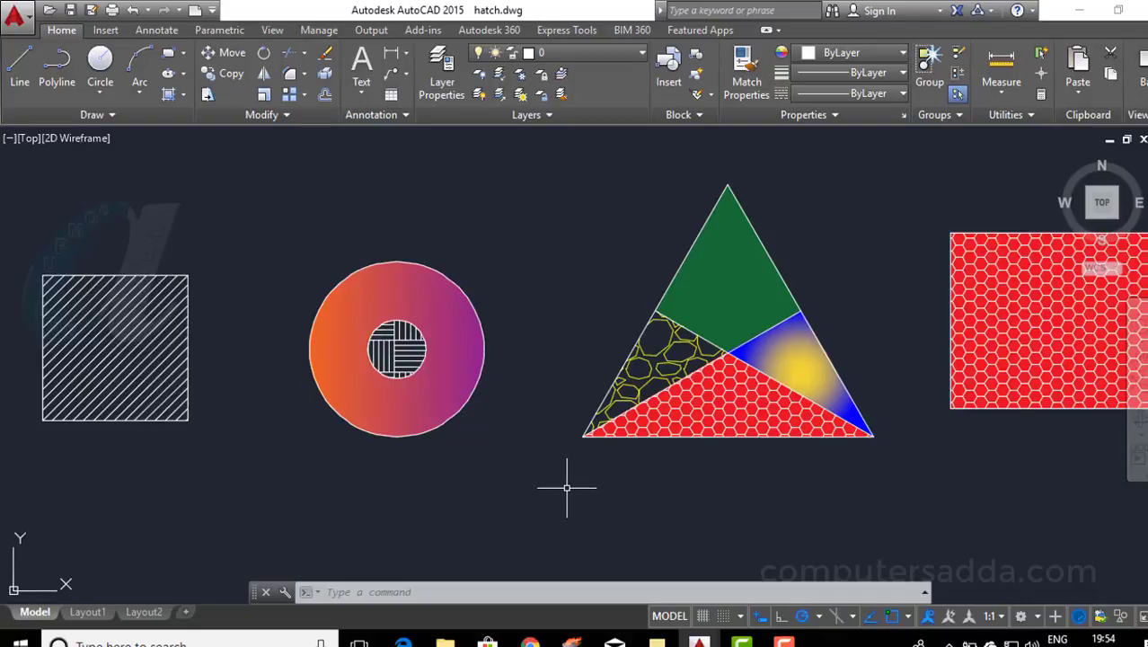
pyautogui.scroll(-3, 567, 488)
pyautogui.moveTo(451, 544); pyautogui.dragTo(466, 402, button='middle')
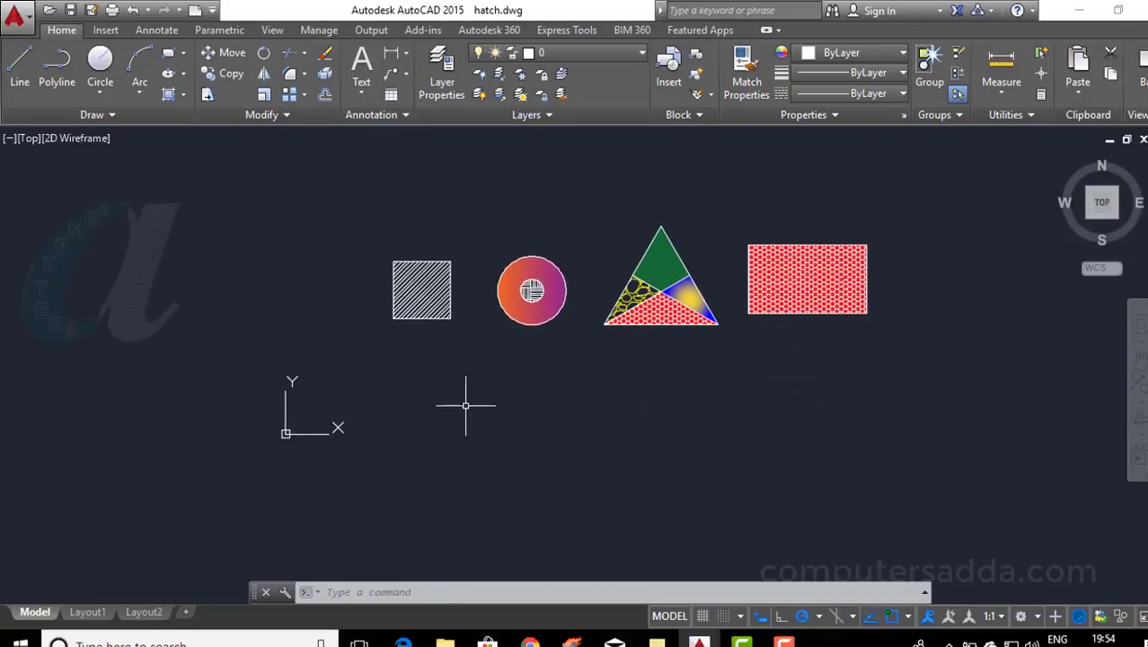
pyautogui.scroll(2, 419, 350)
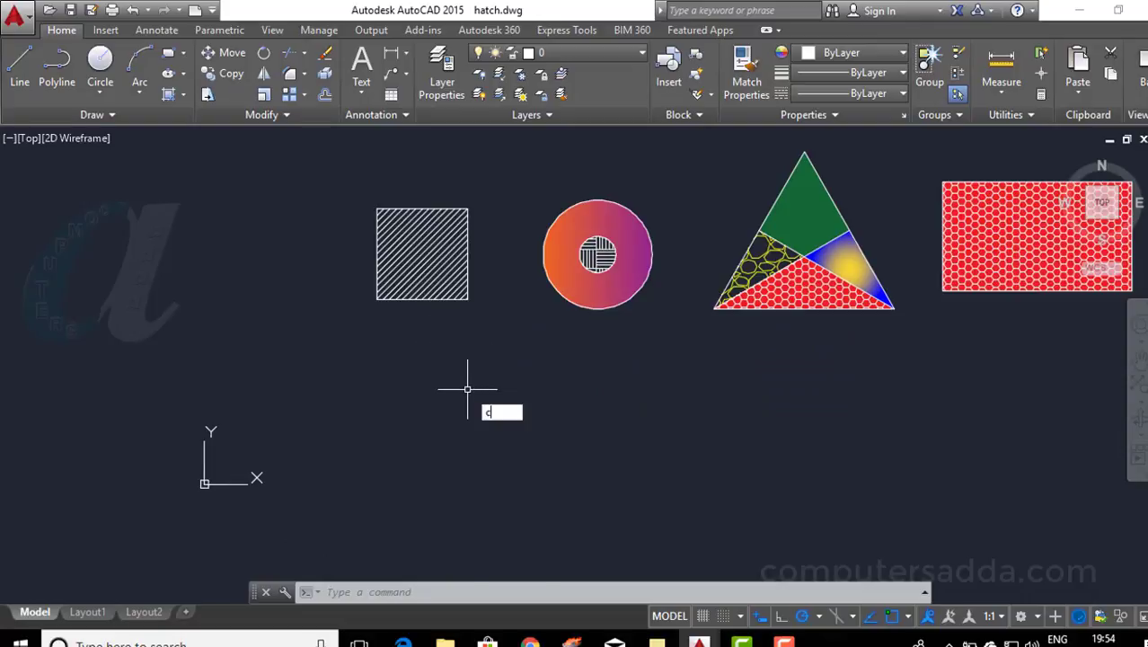
# - Draw two circles side by side below the filled shapes
pyautogui.press('Return')
pyautogui.click(517, 423)
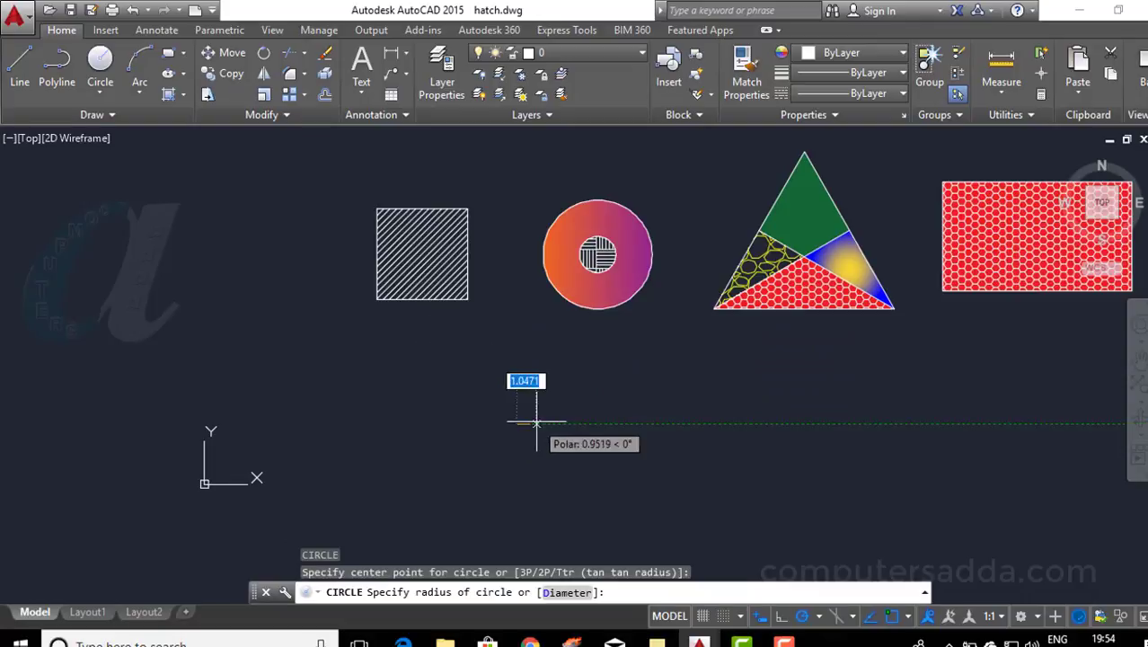
pyautogui.click(592, 424)
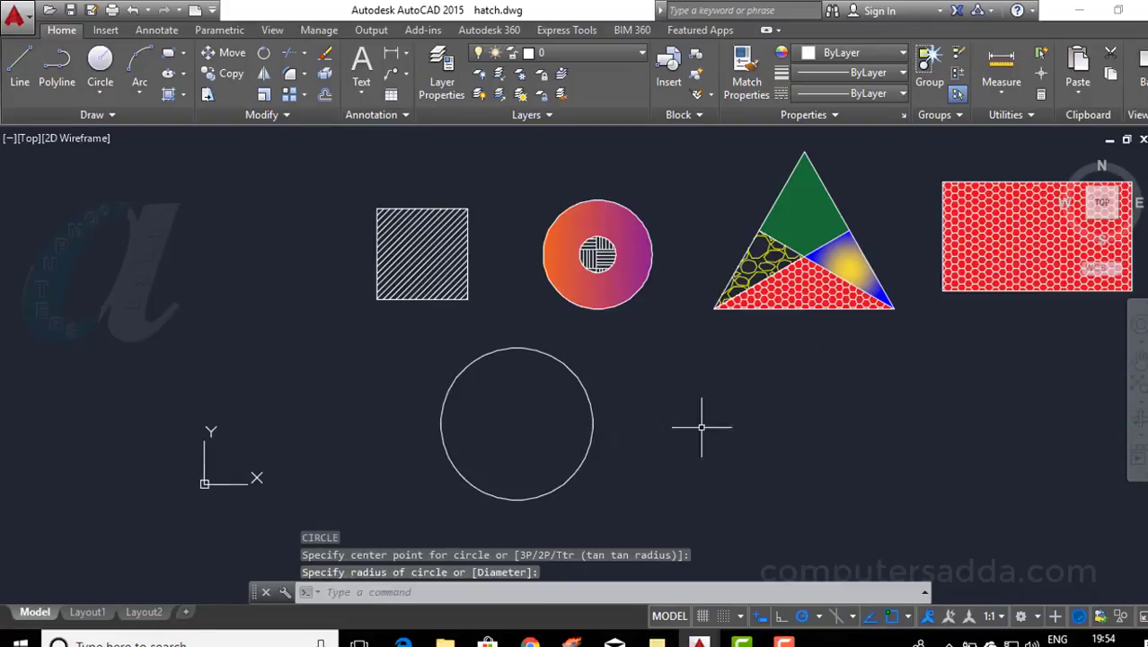
pyautogui.write('c')
pyautogui.press('Return')
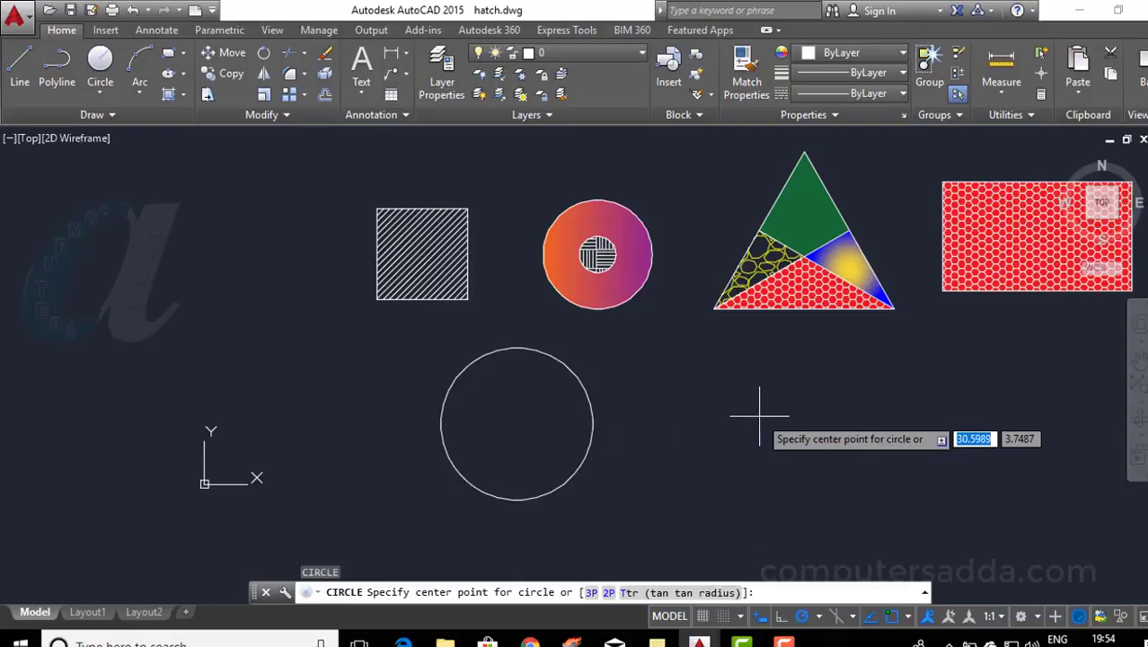
pyautogui.click(757, 417)
pyautogui.click(843, 415)
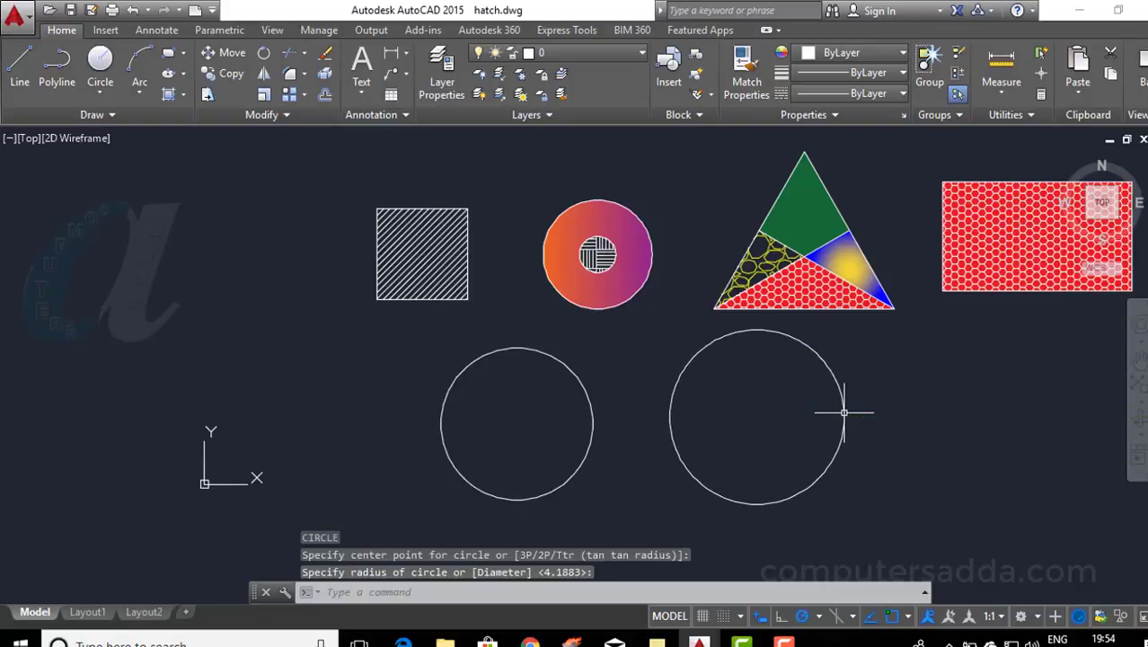
# - Draw a small circle concentric with the lower-right circle
pyautogui.write('c')
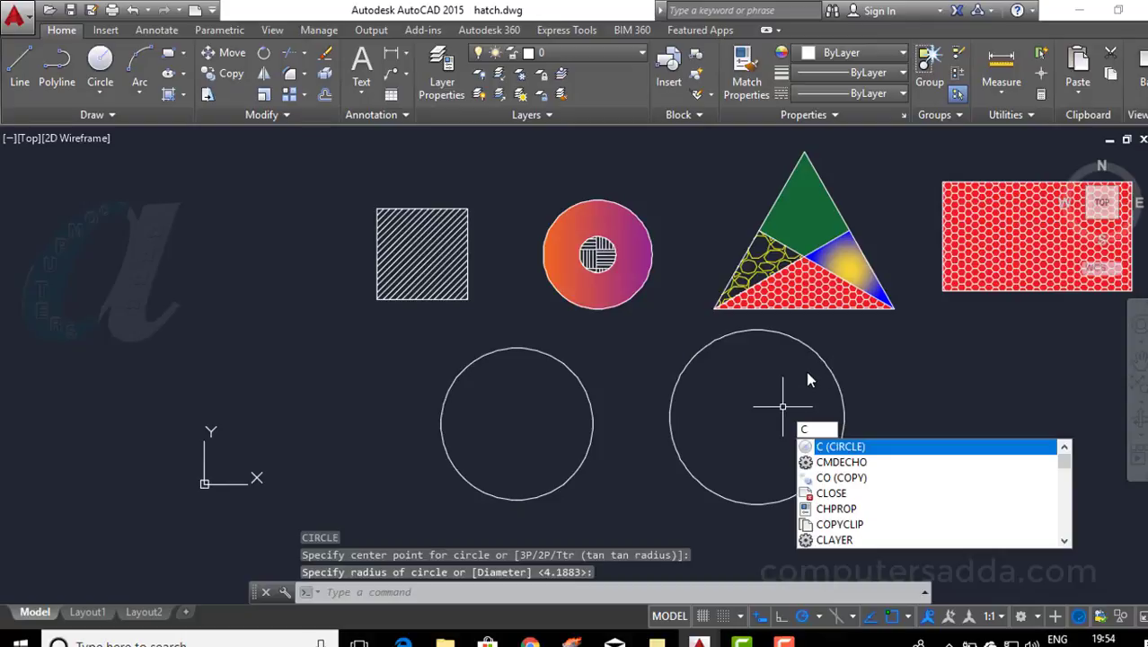
pyautogui.press('Return')
pyautogui.click(757, 416)
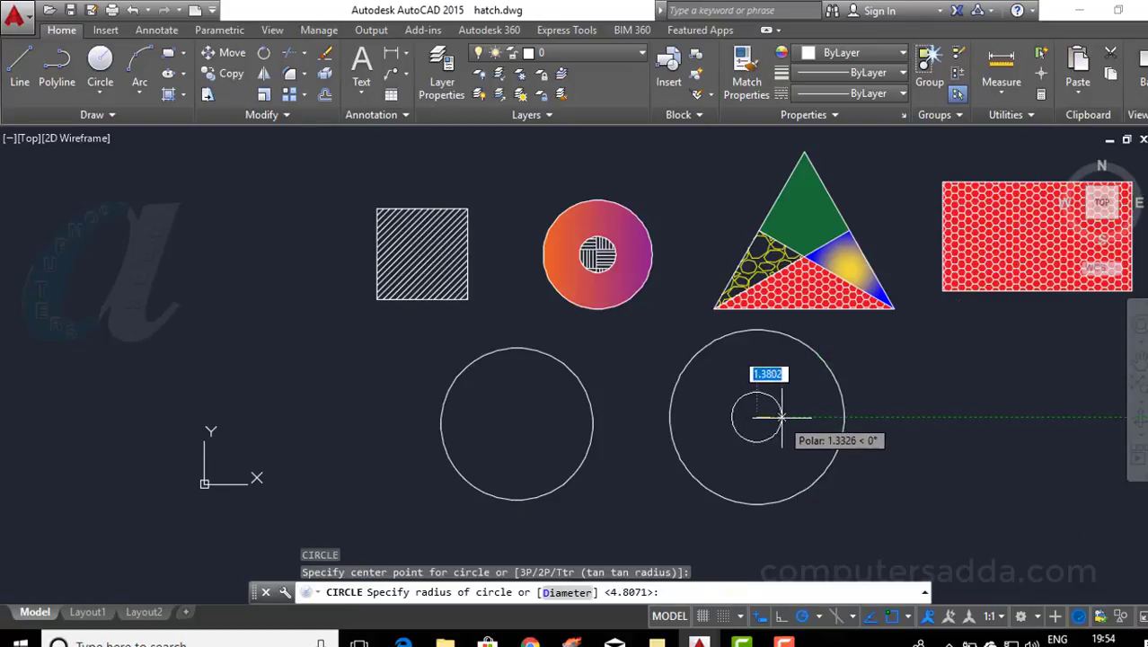
pyautogui.click(784, 414)
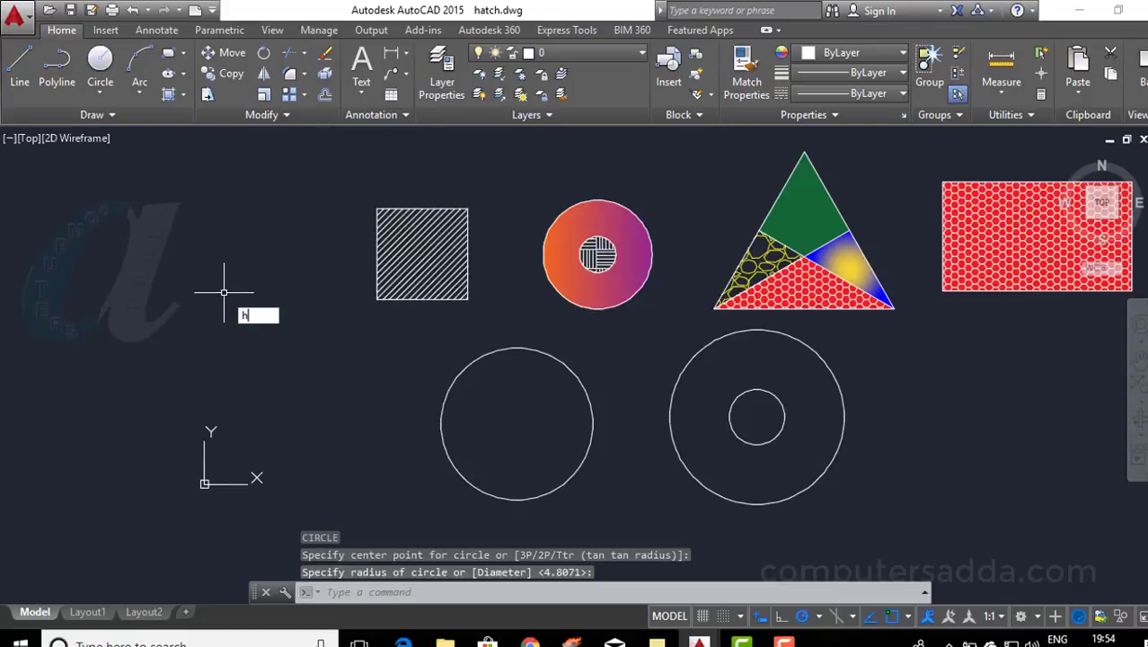
pyautogui.write('h')
pyautogui.press('Return')
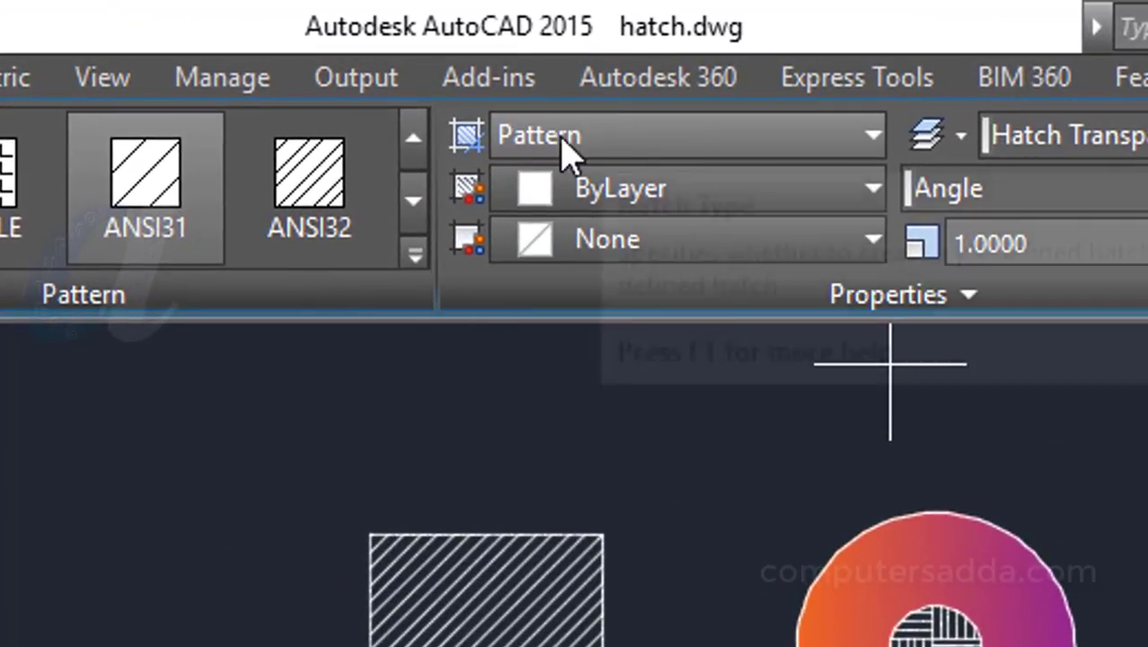
# - Fill the lower-left circle with a solid hatch in colour 16,86,137
pyautogui.click(826, 146)
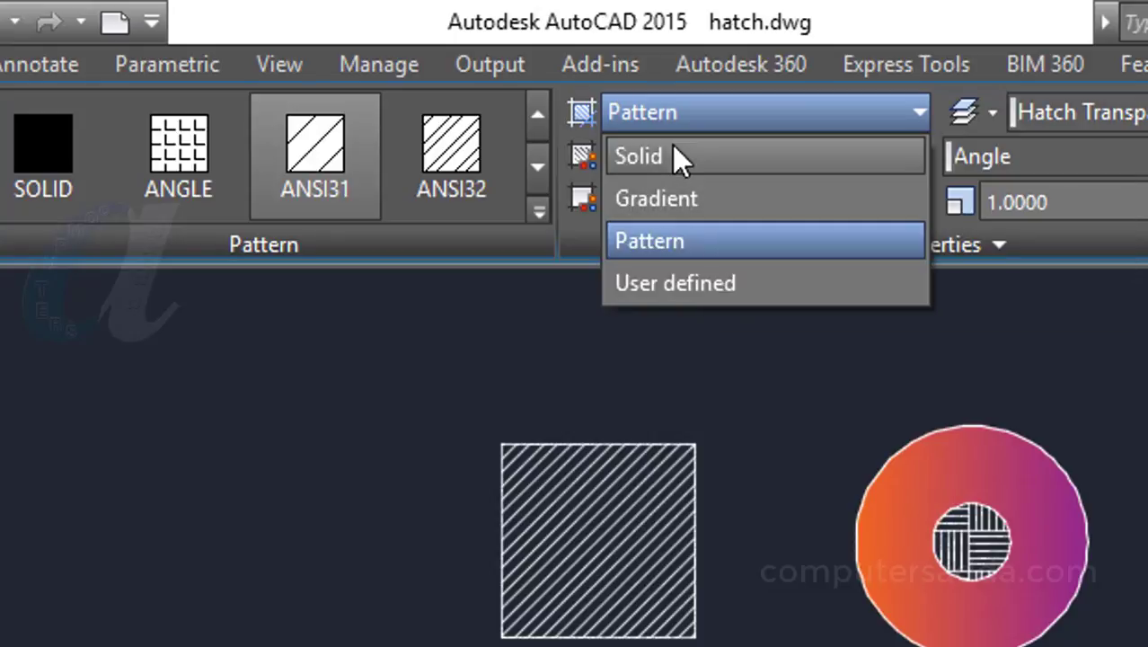
pyautogui.click(674, 156)
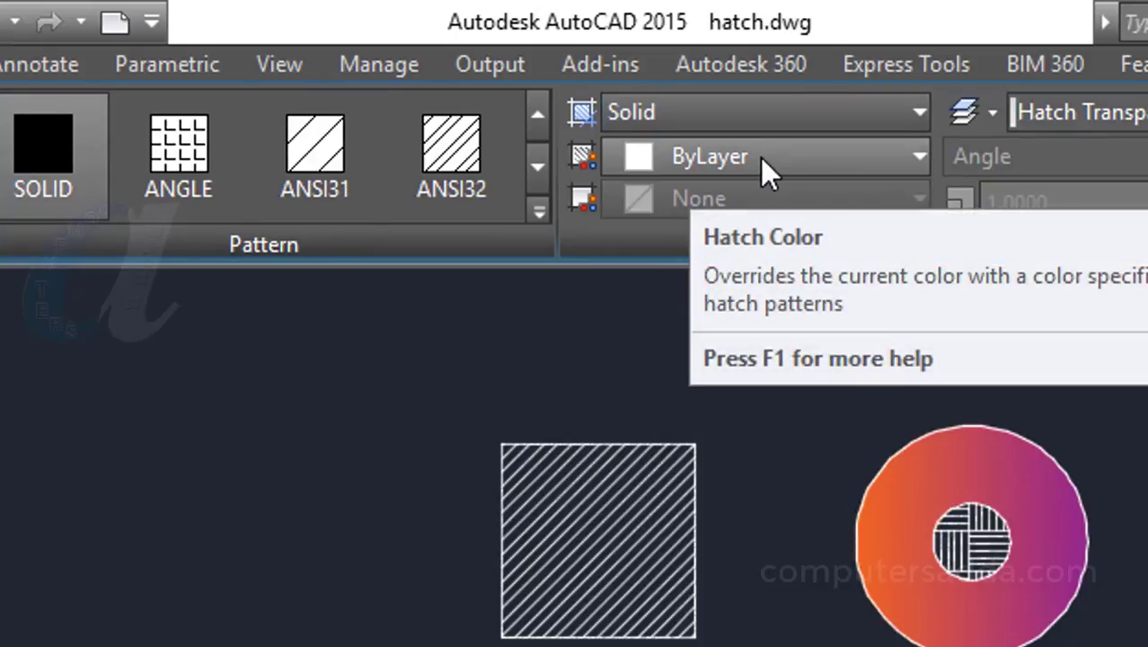
pyautogui.click(761, 161)
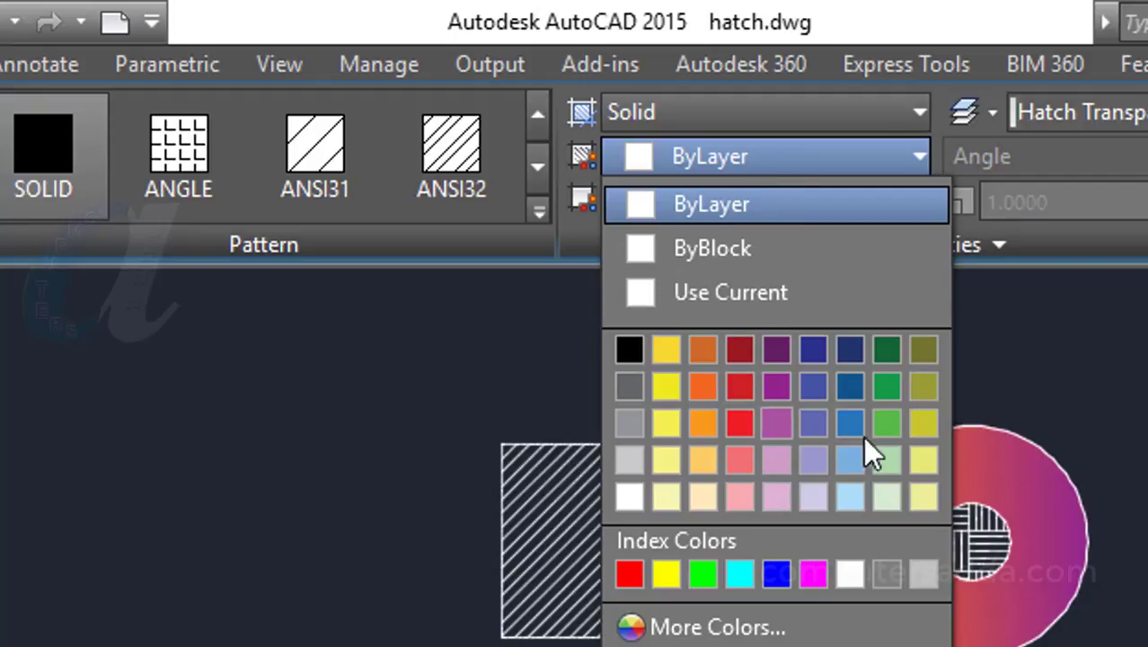
pyautogui.click(858, 392)
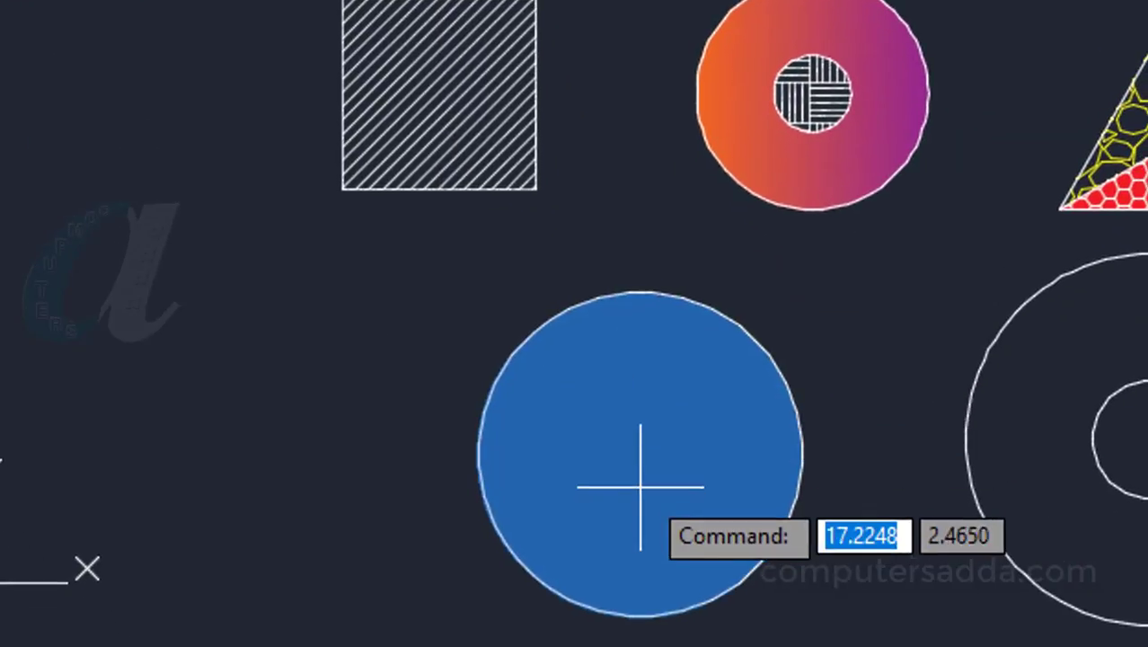
pyautogui.click(640, 485)
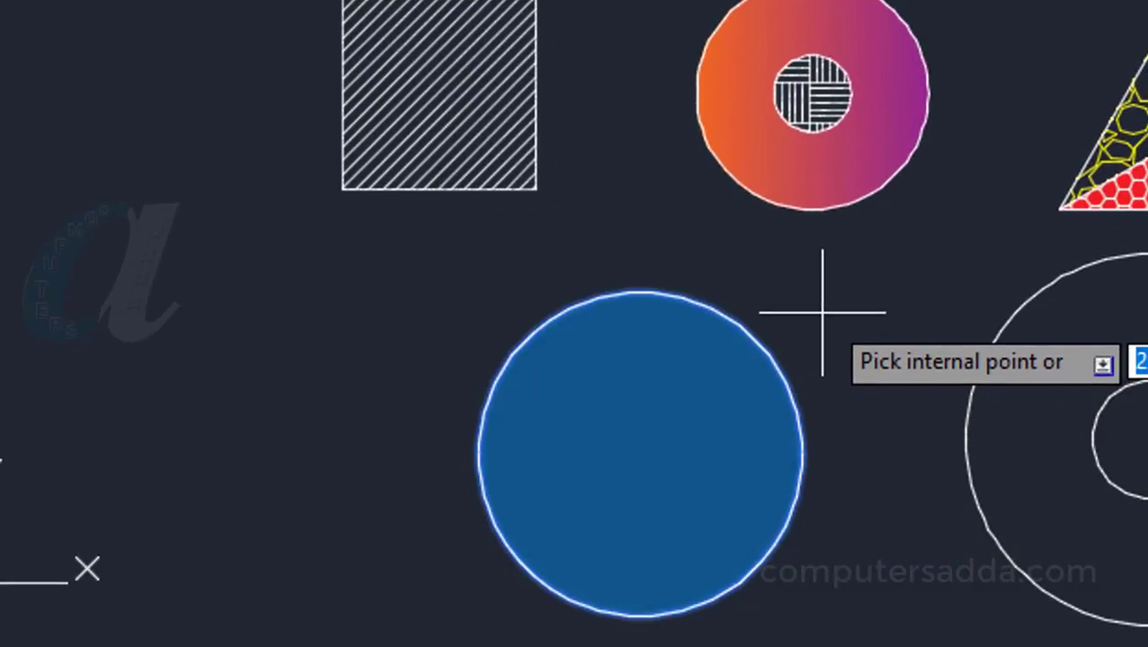
pyautogui.press('Return')
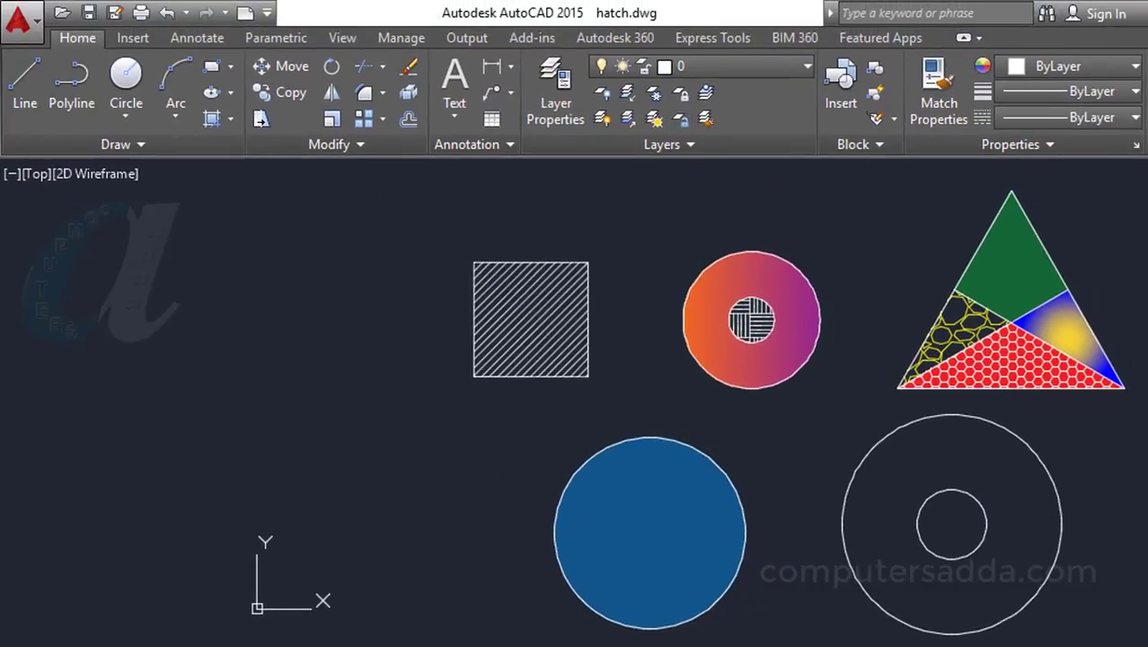
pyautogui.moveTo(1141, 503)
pyautogui.mouseDown(button='middle')
pyautogui.moveTo(995, 492)
pyautogui.moveTo(881, 511)
pyautogui.moveTo(789, 505)
pyautogui.mouseUp(button='middle')
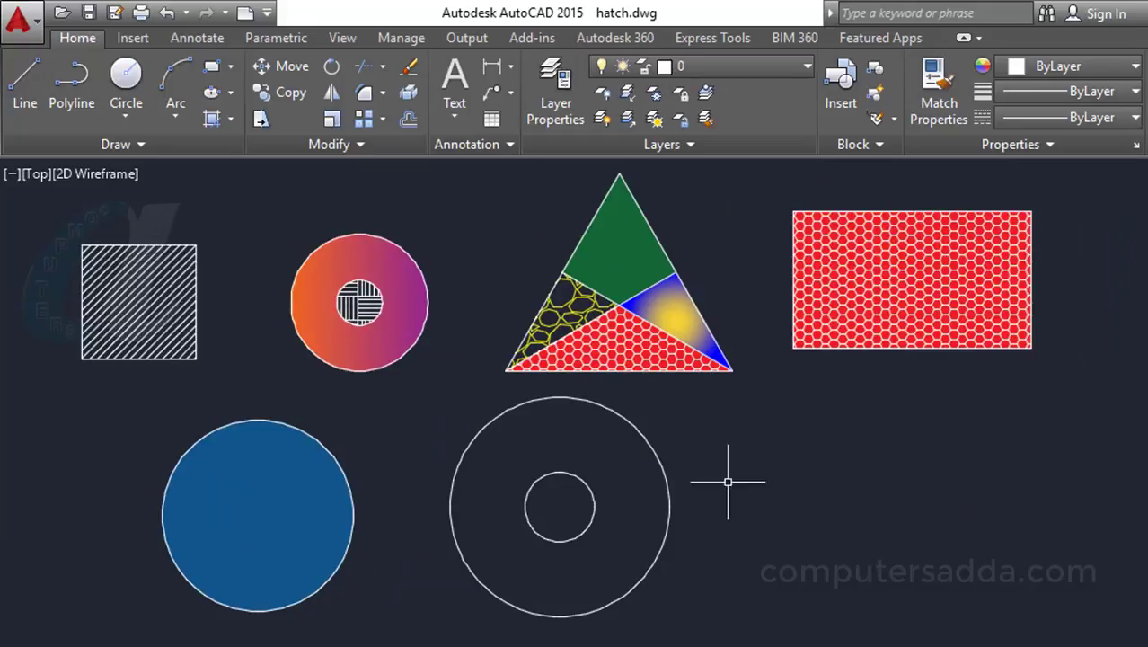
# - Start a gradient hatch with colours 205,105,40 and 19,103,52
pyautogui.write('h')
pyautogui.press('Return')
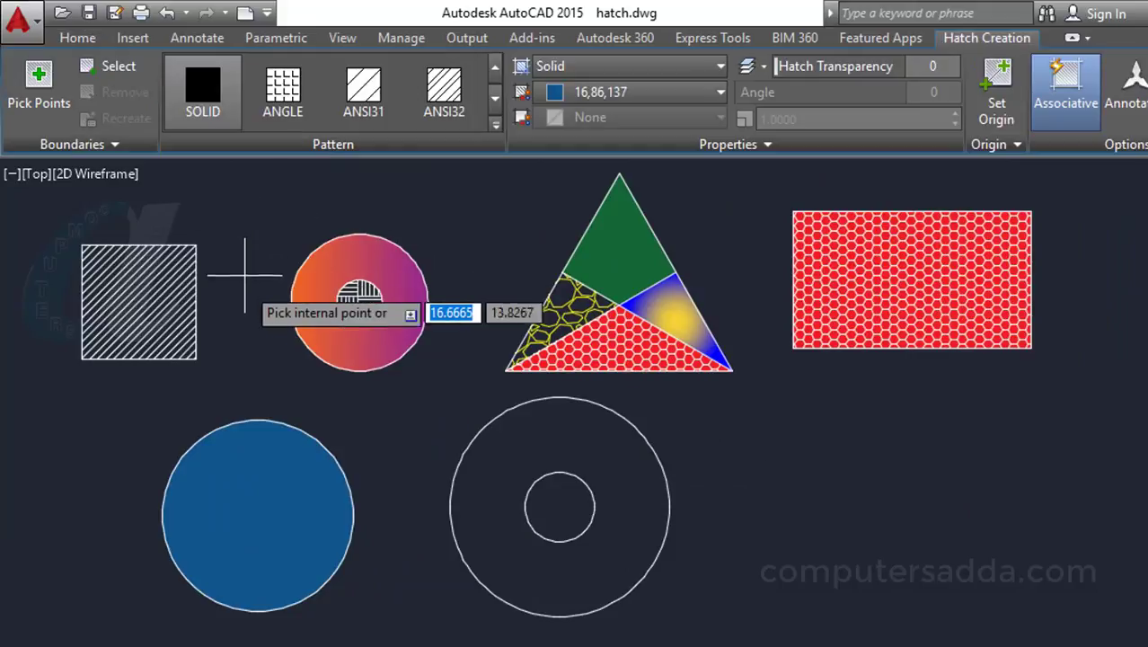
pyautogui.click(628, 64)
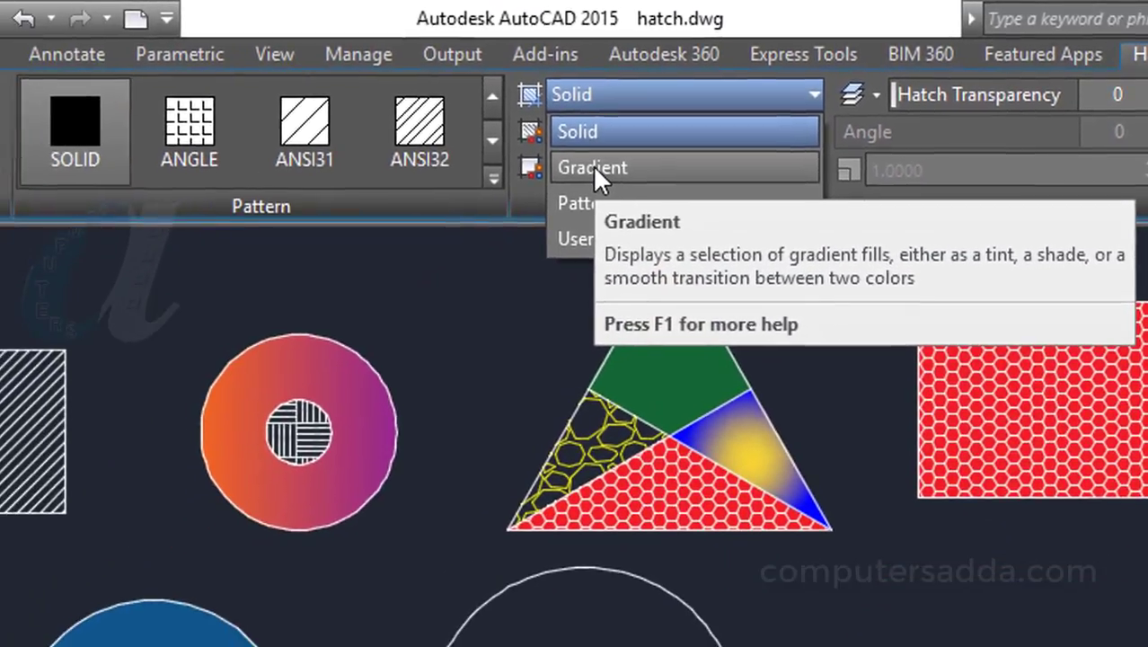
pyautogui.press('Escape')
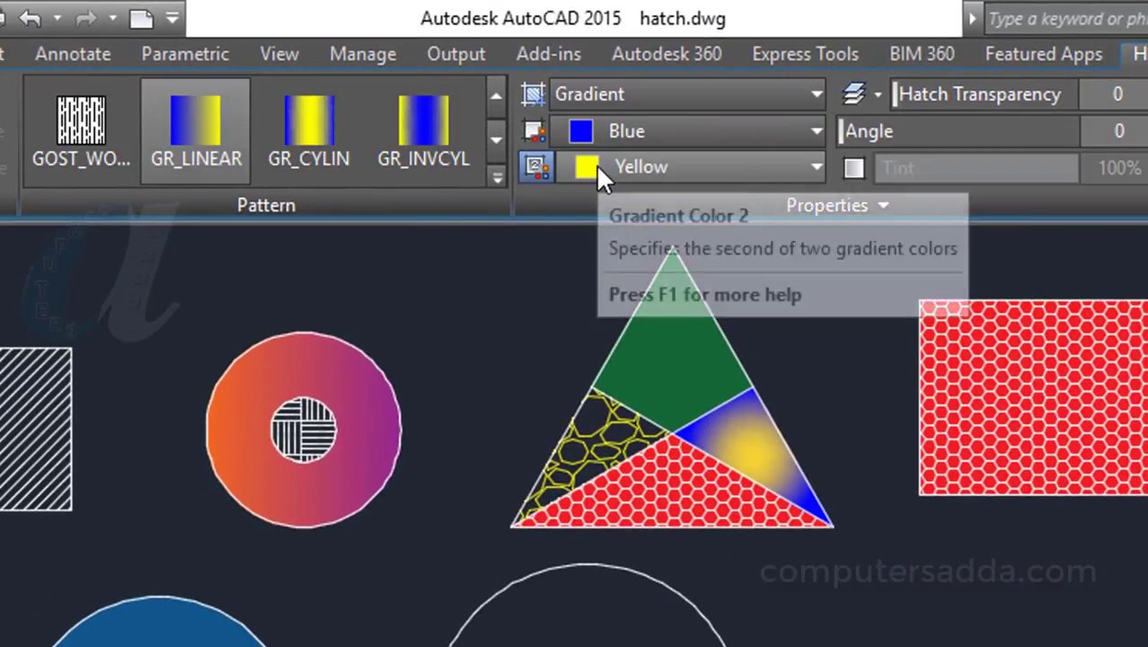
pyautogui.click(497, 176)
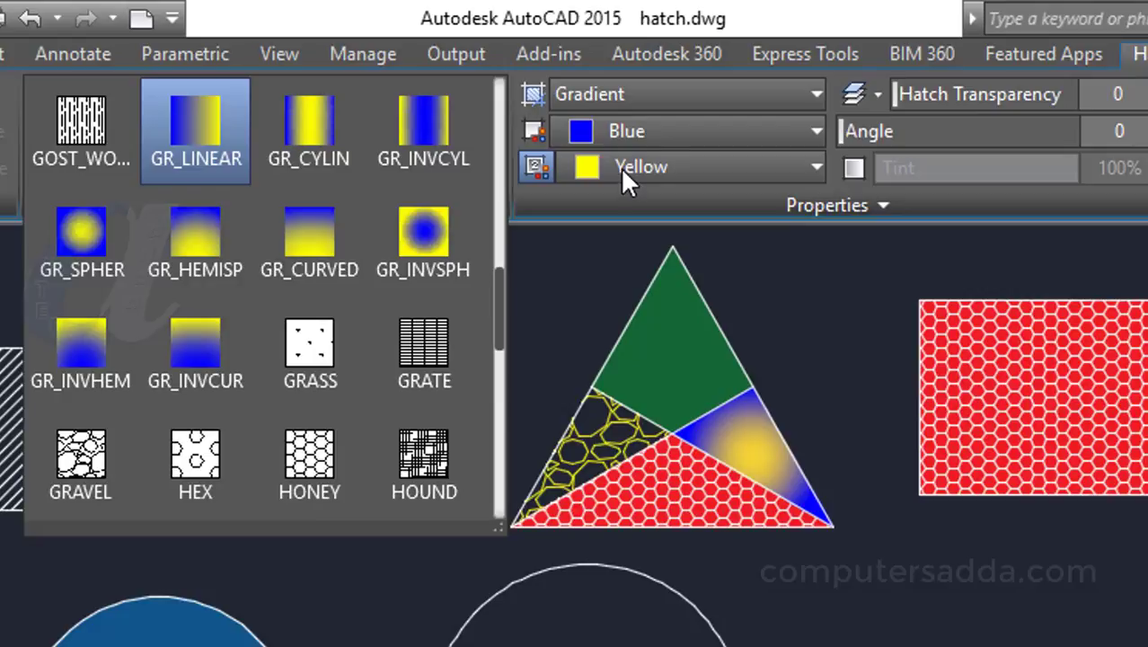
pyautogui.click(682, 135)
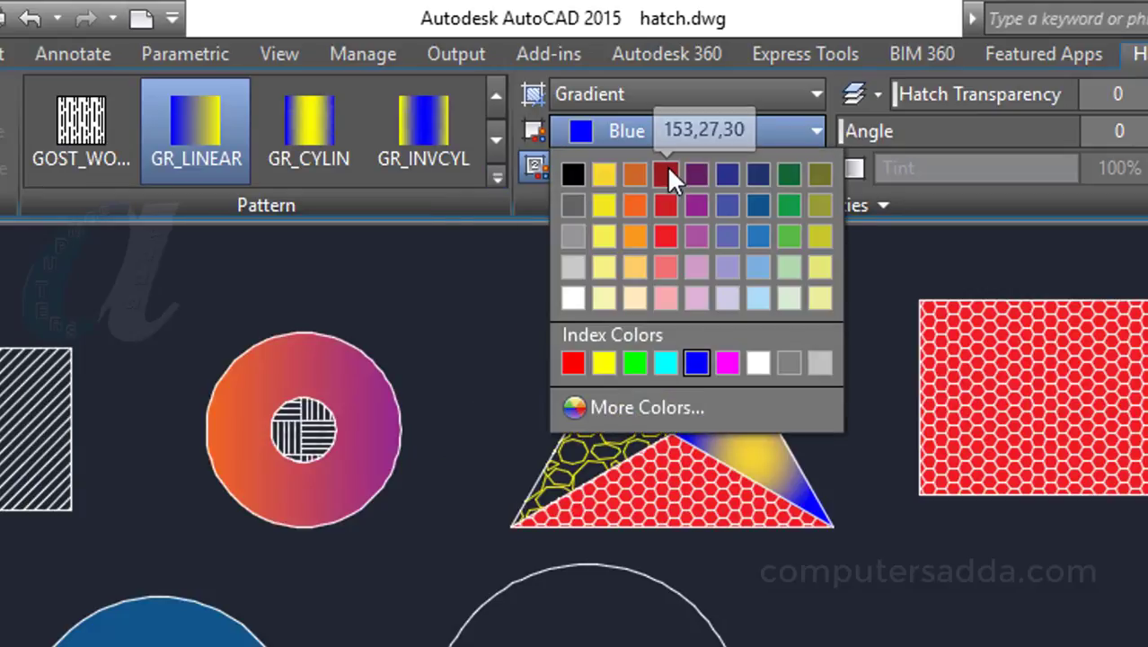
pyautogui.click(664, 205)
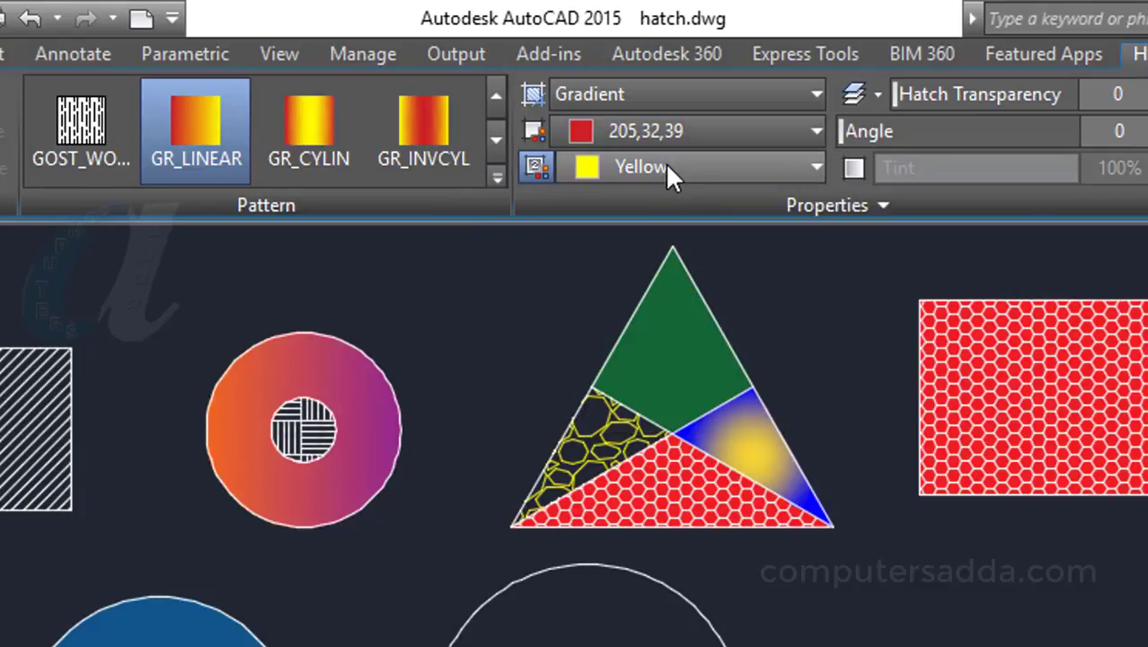
pyautogui.click(666, 169)
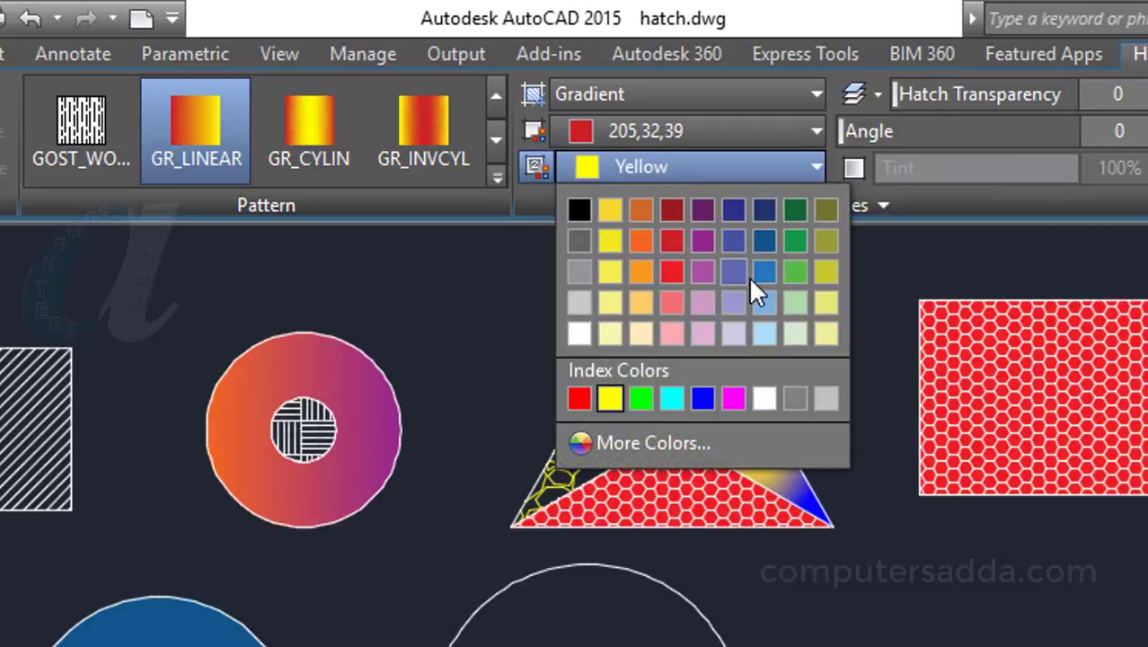
pyautogui.click(787, 210)
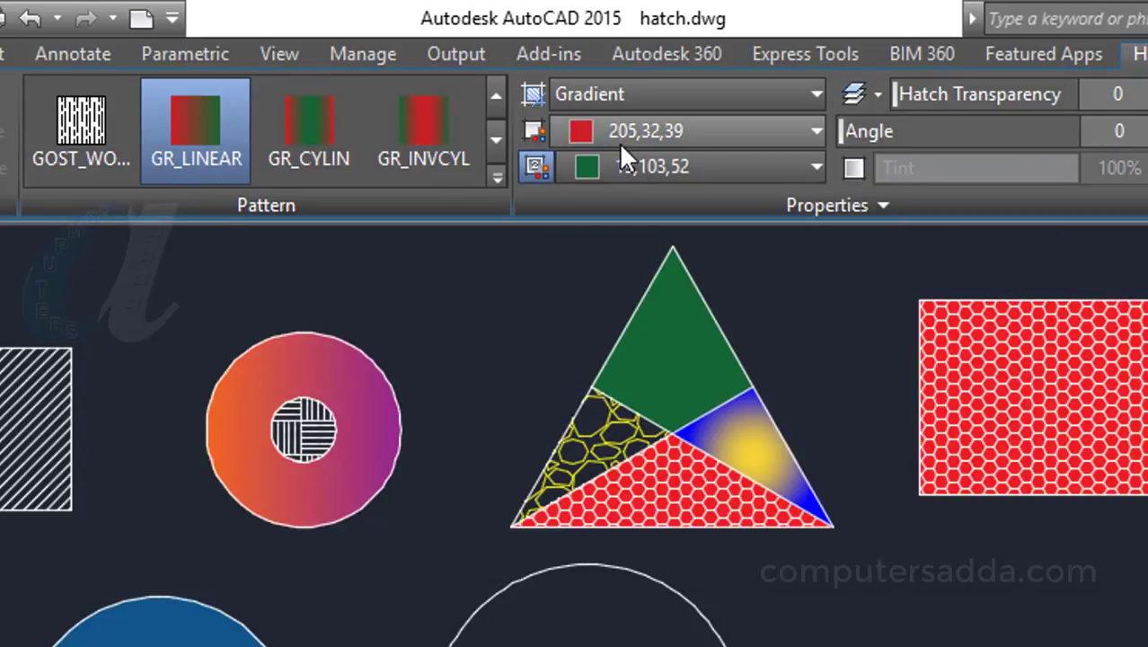
pyautogui.click(658, 131)
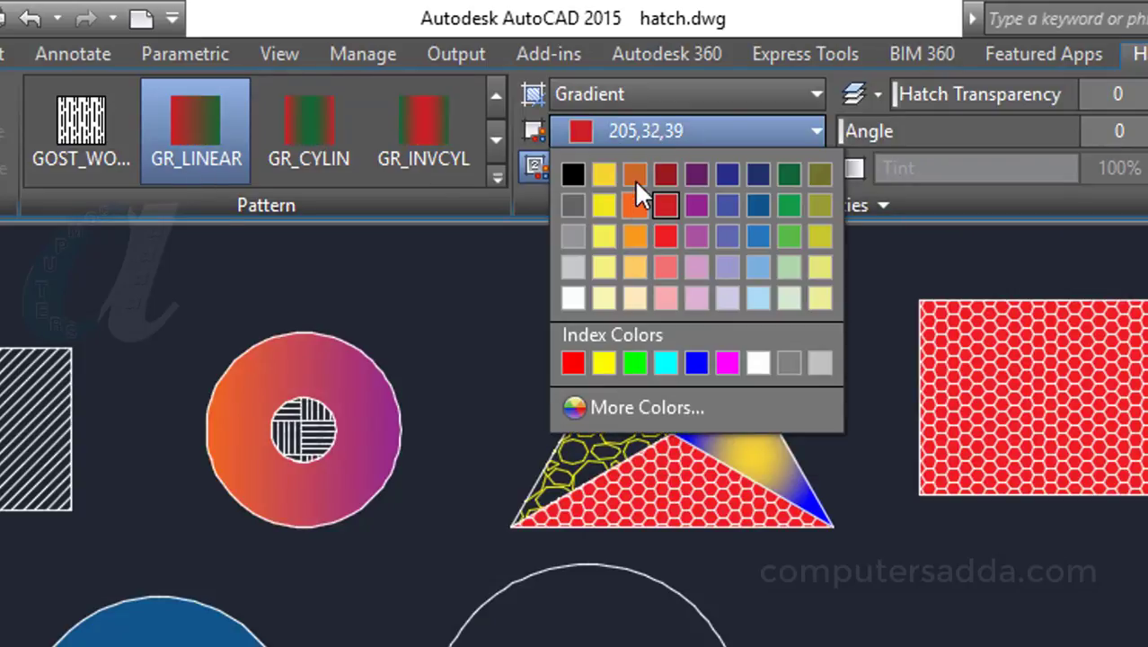
pyautogui.click(634, 176)
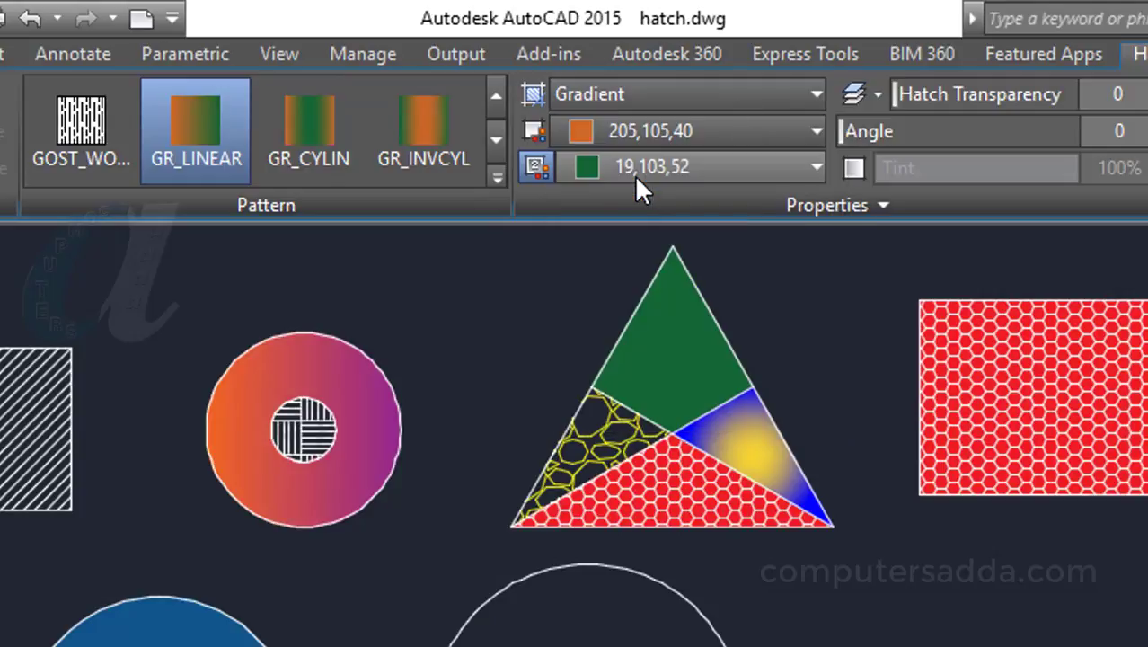
# - Fill the lower ring with the GR_SPHER gradient and finish the hatch
pyautogui.click(497, 176)
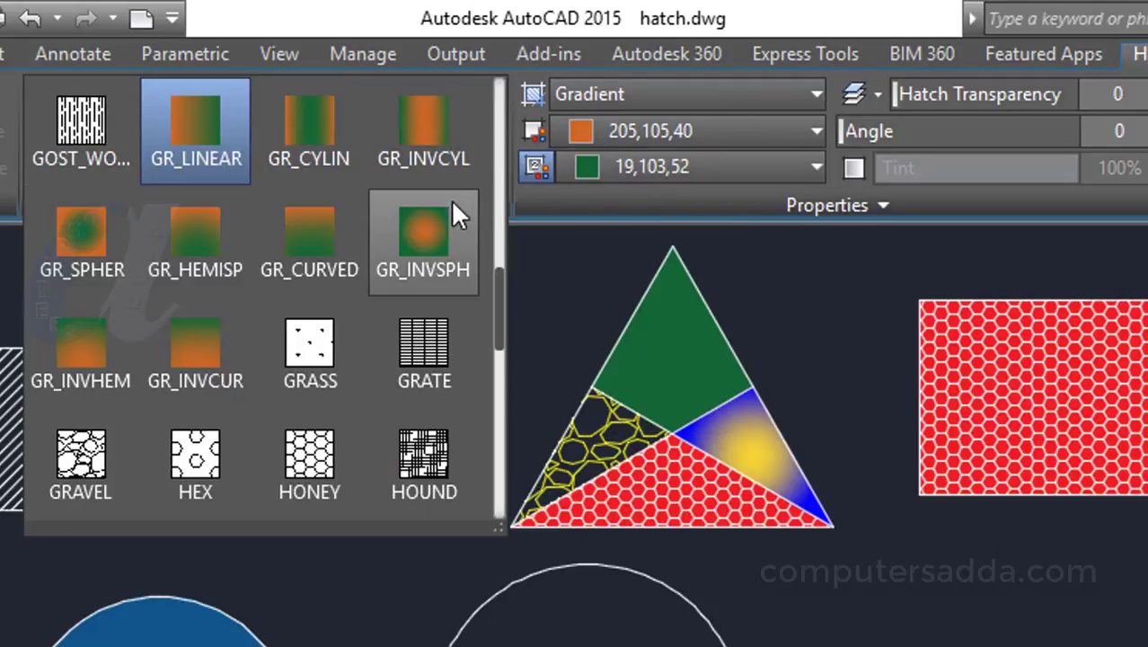
pyautogui.click(81, 231)
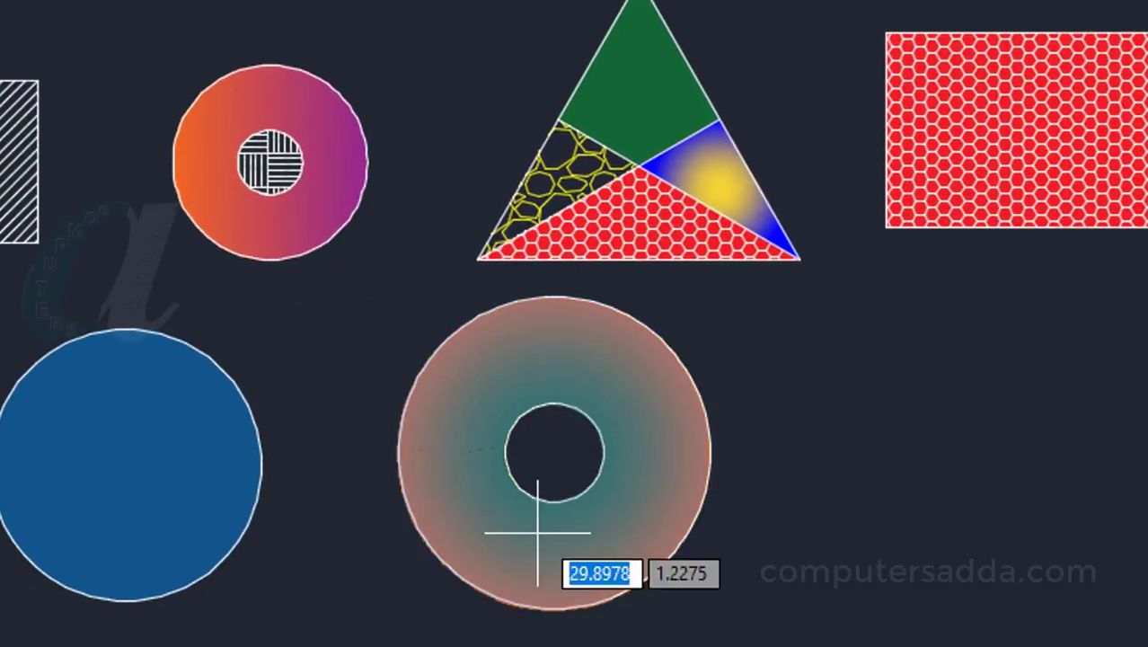
pyautogui.click(496, 384)
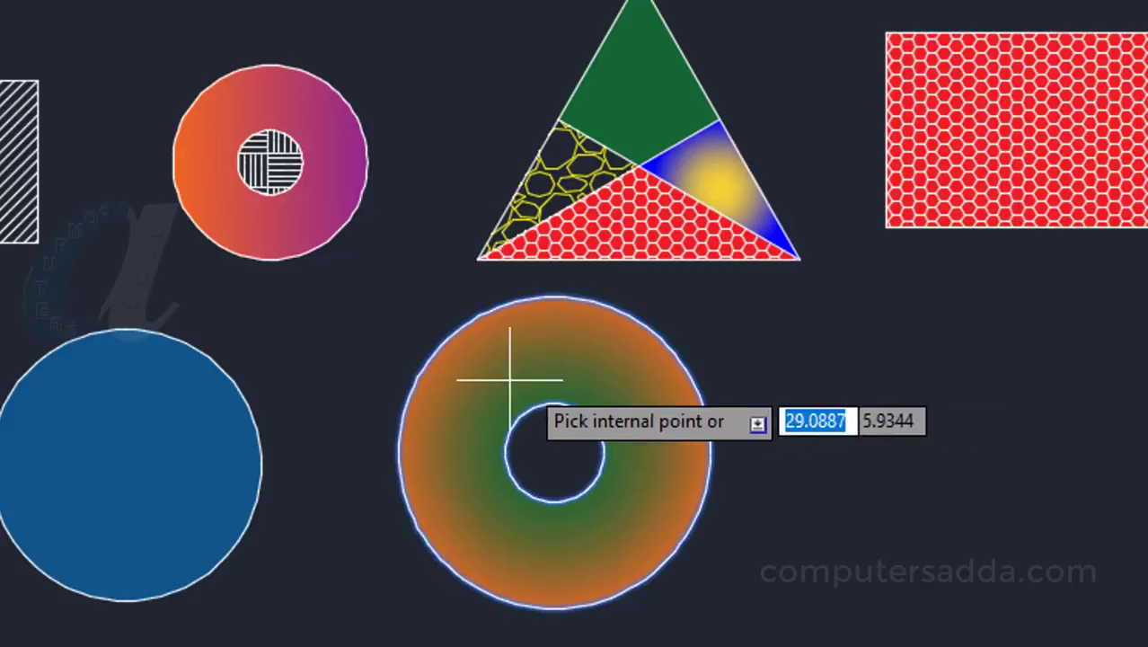
pyautogui.press('Return')
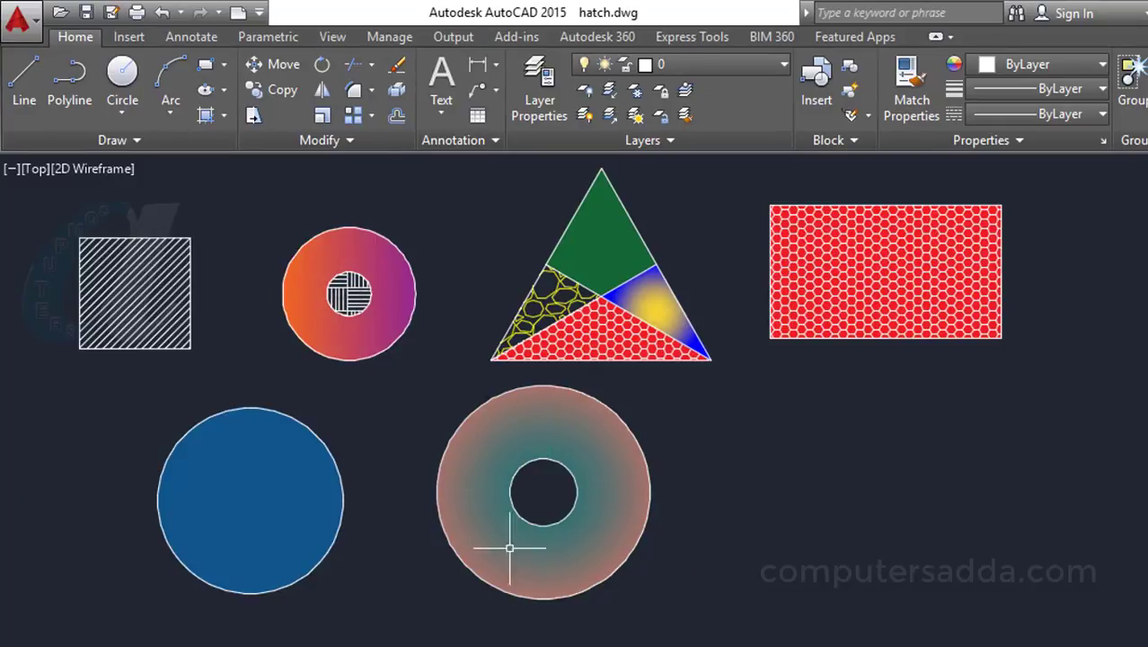
pyautogui.click(530, 418)
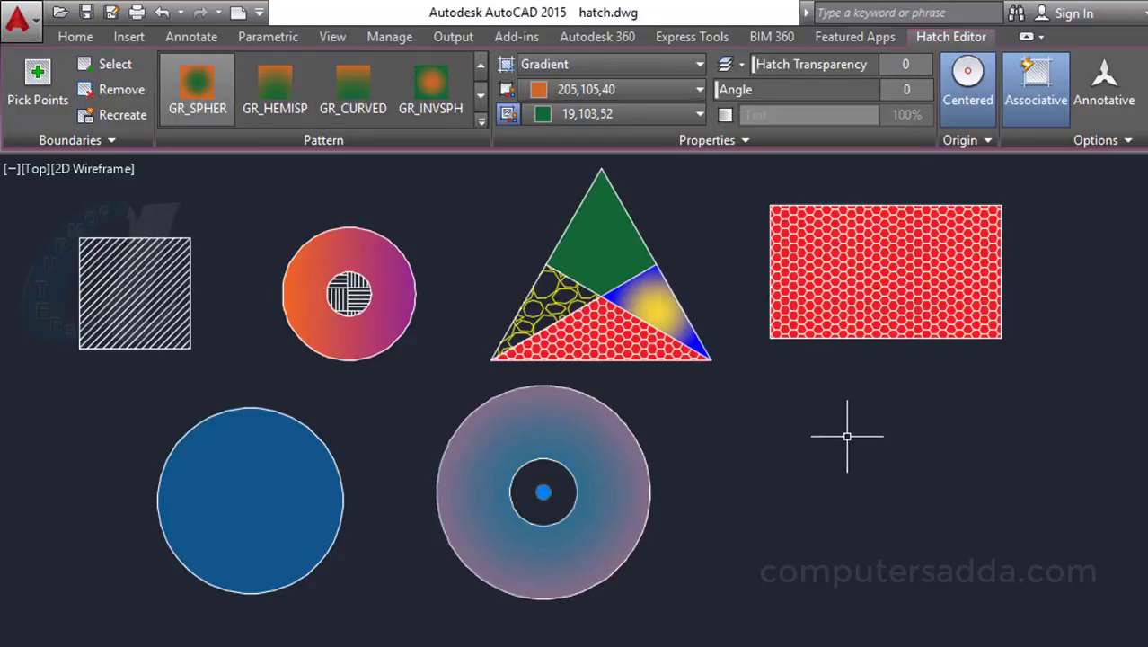
pyautogui.press('Escape')
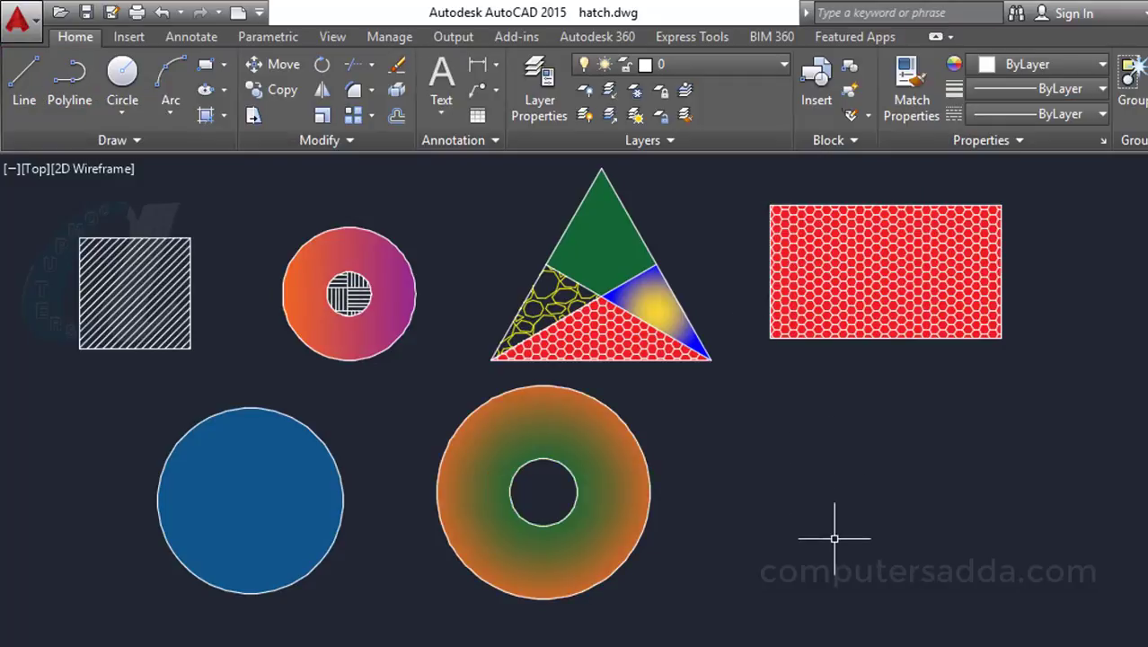
# - Draw an equilateral triangle with 10-unit sides using the LINE command
pyautogui.write('l')
pyautogui.press('Return')
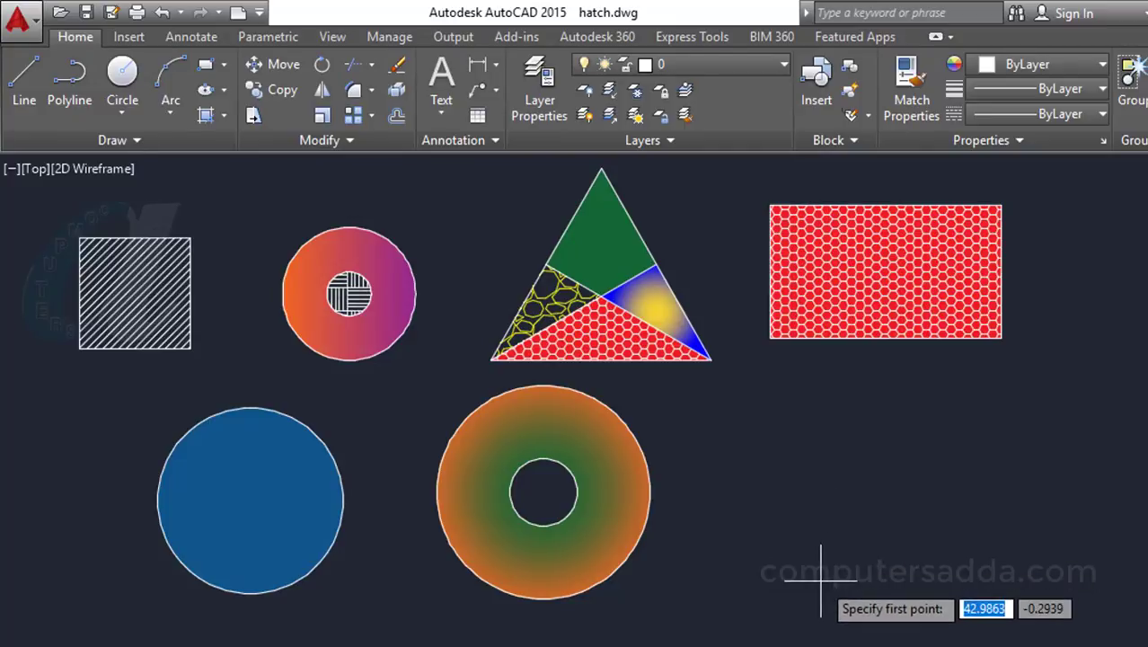
pyautogui.click(803, 595)
pyautogui.write('10')
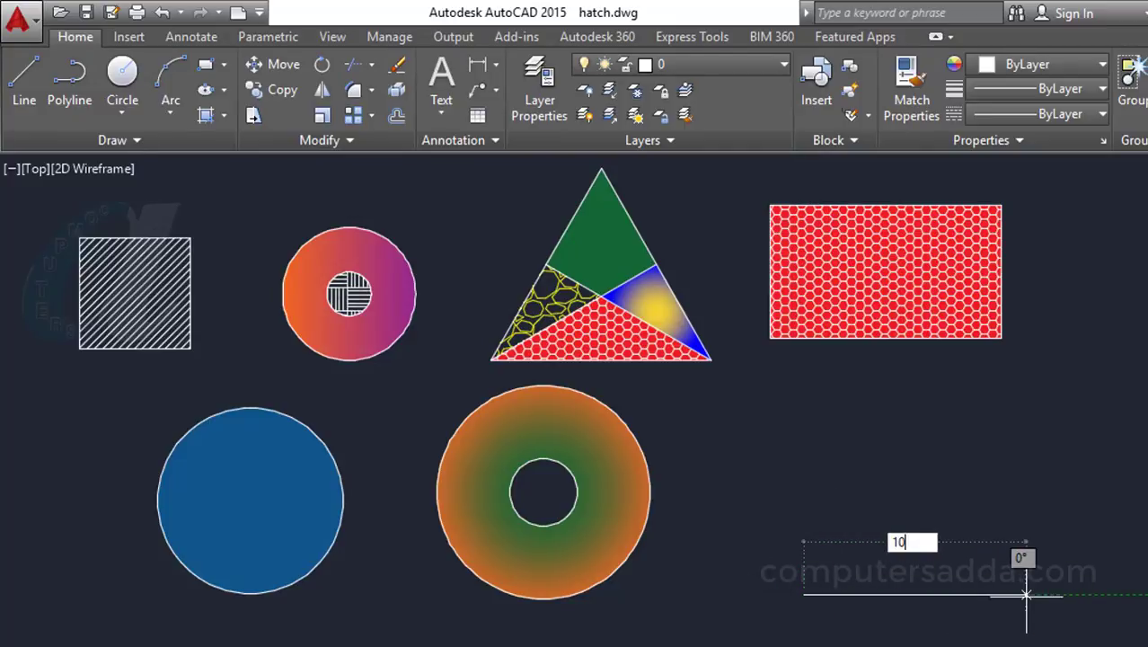
pyautogui.press('Return')
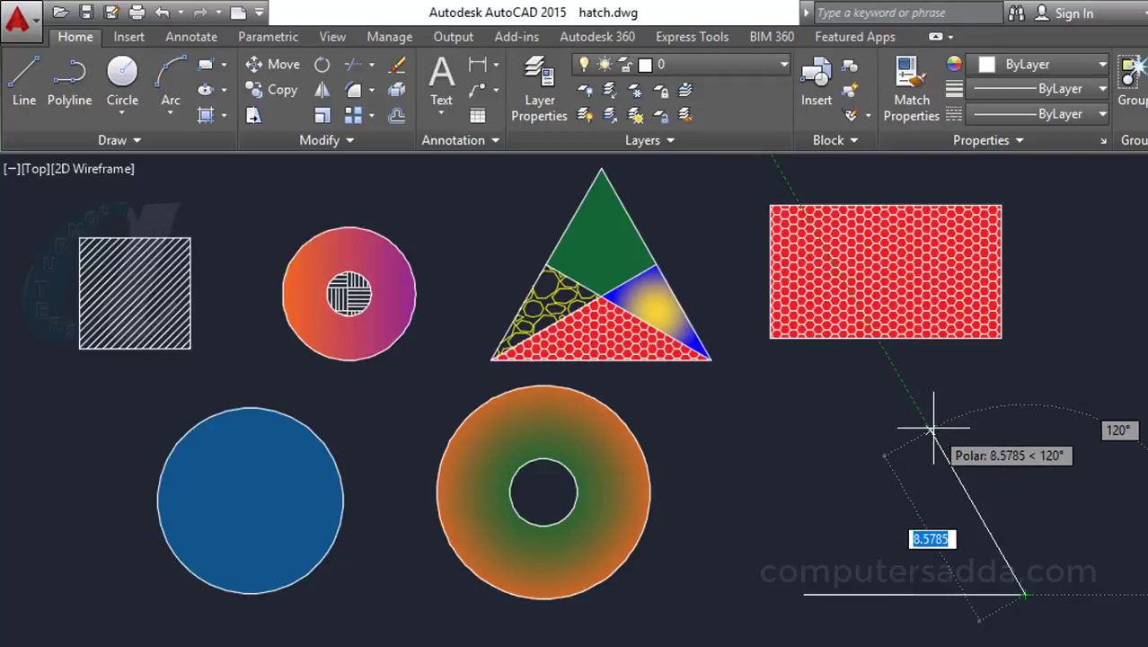
pyautogui.write('10')
pyautogui.press('Return')
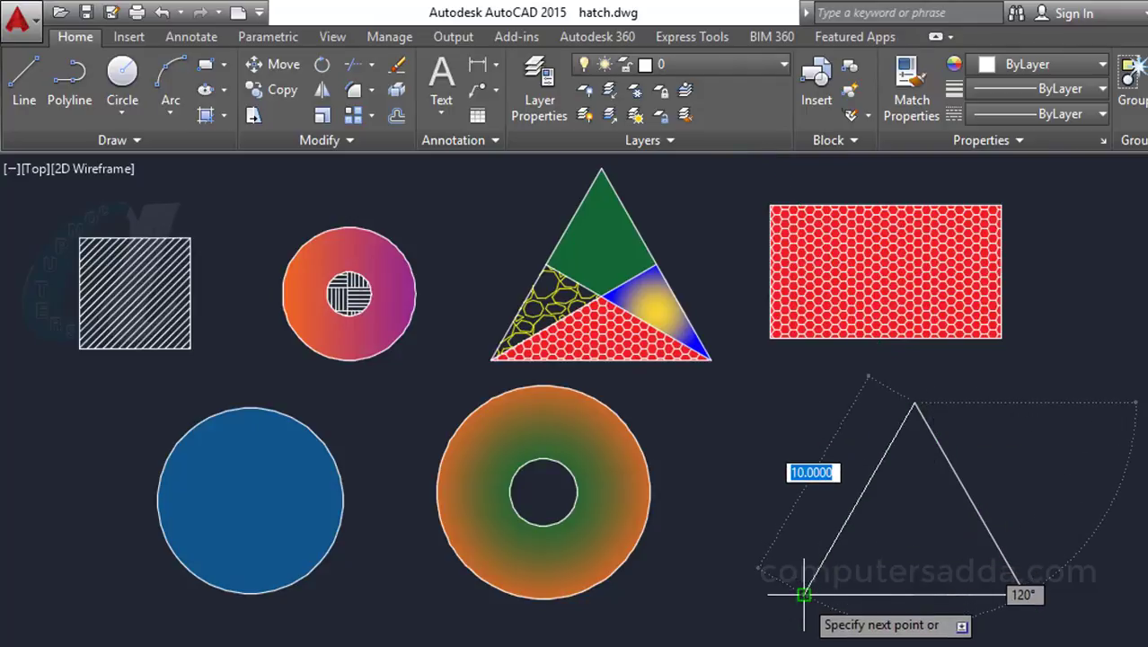
pyautogui.click(803, 595)
pyautogui.press('Return')
pyautogui.press('Return')
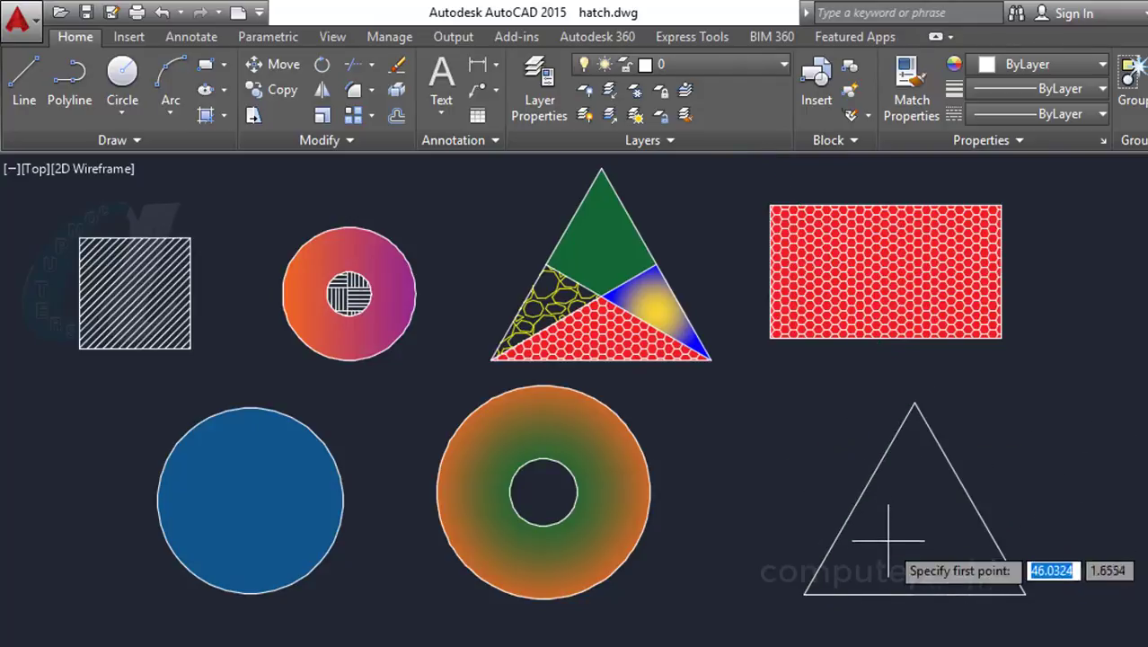
# - Draw two crossing lines from each side's midpoint to the opposite bottom corner, then start HATCH
pyautogui.click(861, 499)
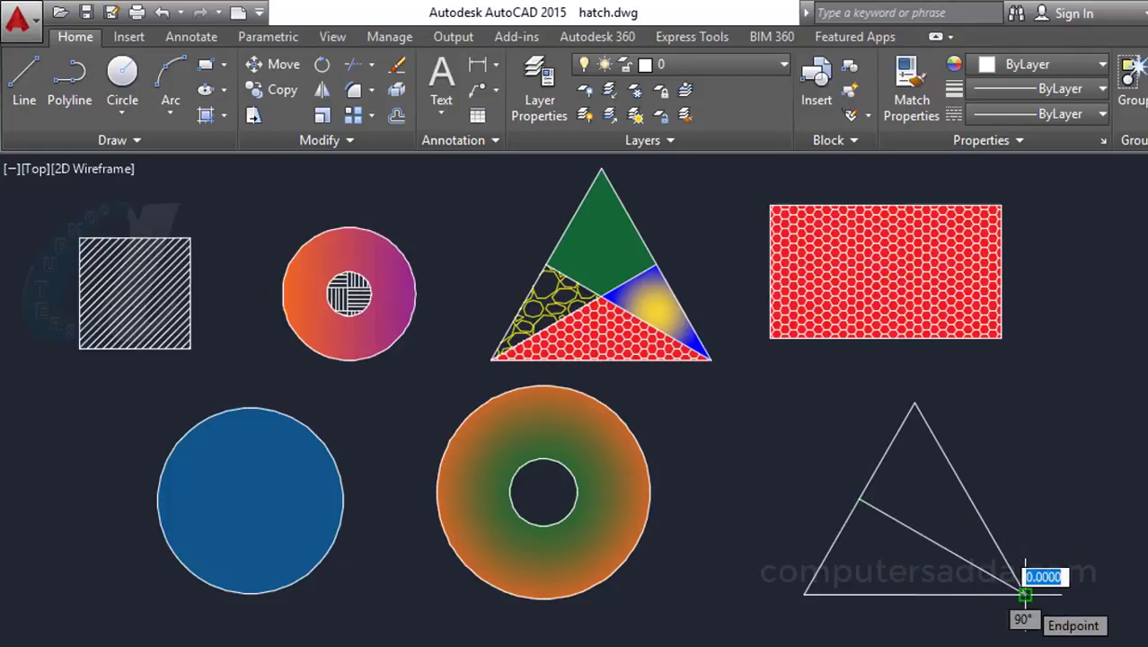
pyautogui.click(1027, 595)
pyautogui.press('Return')
pyautogui.press('Return')
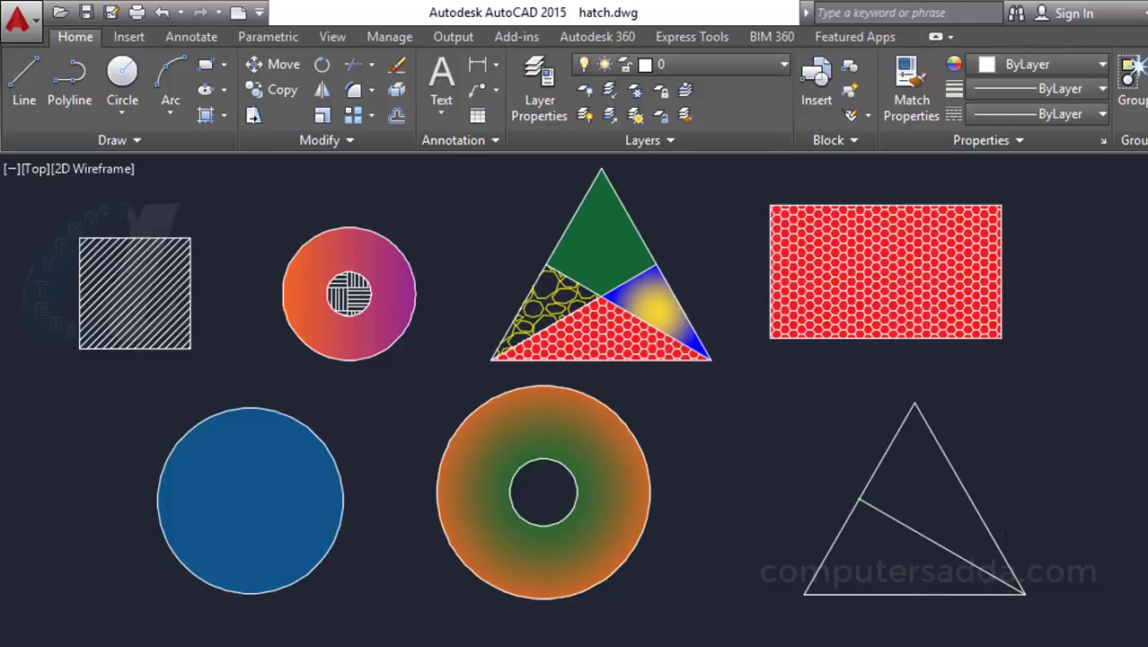
pyautogui.click(970, 499)
pyautogui.click(804, 594)
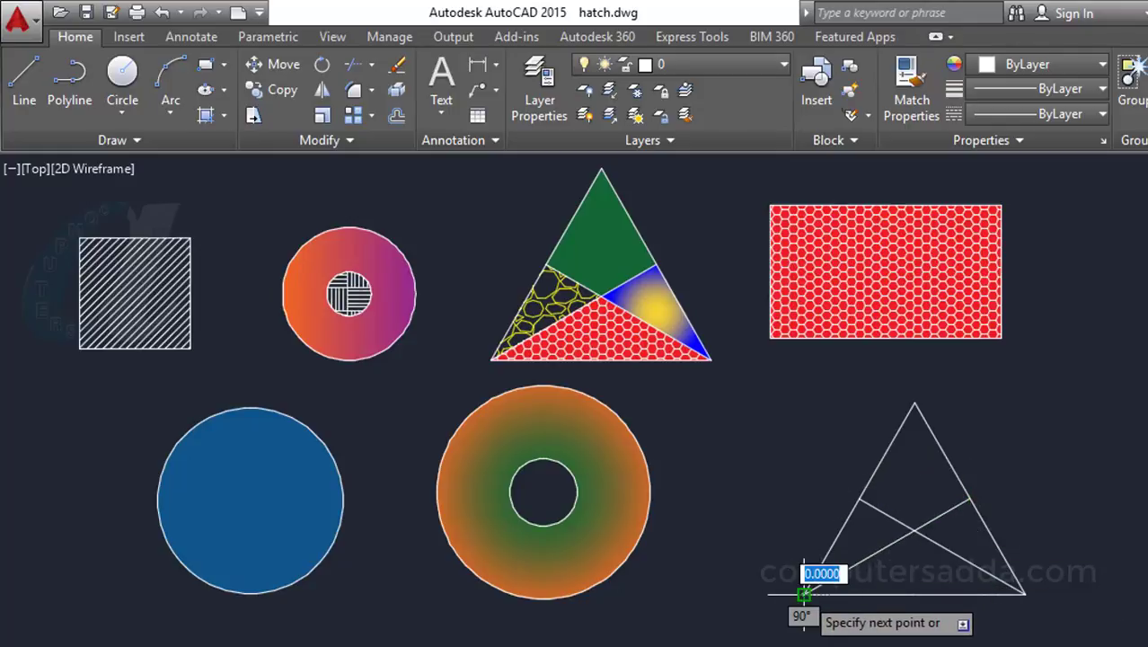
pyautogui.press('Return')
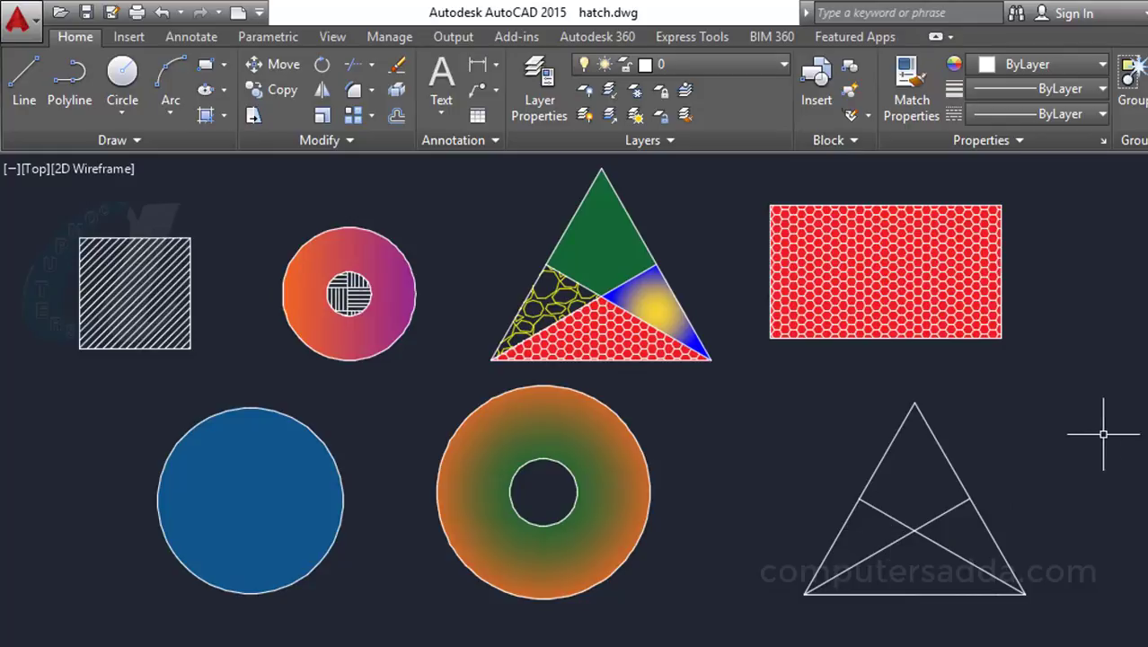
pyautogui.write('h')
pyautogui.press('Return')
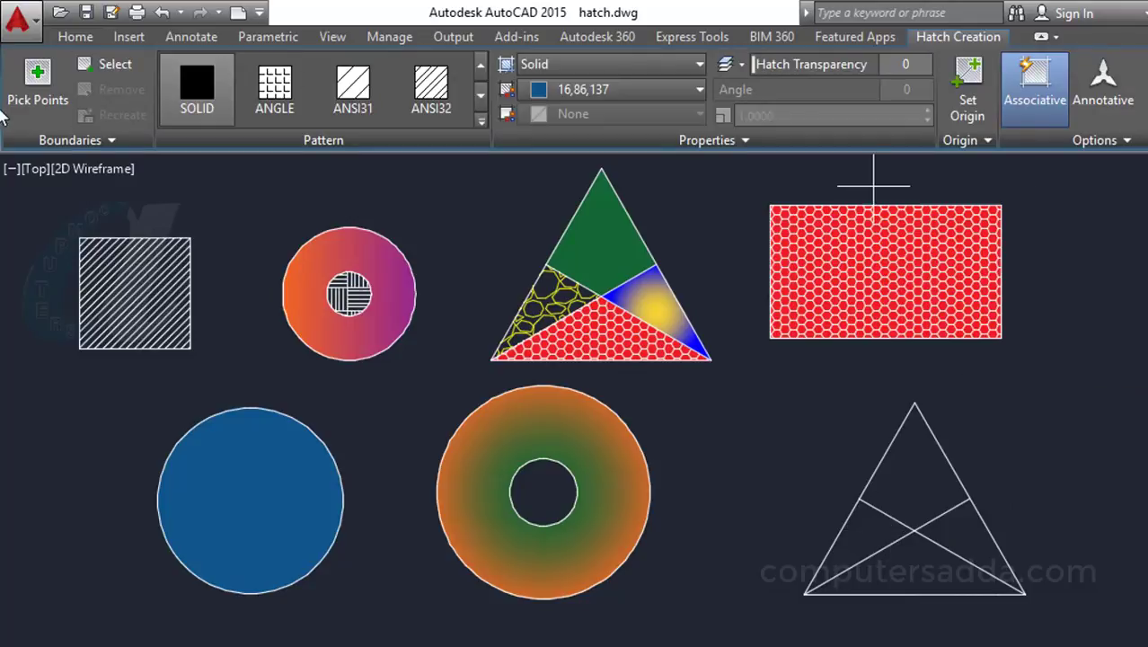
# - Restart the hatch and fill the triangle's top section with solid orange 205,105,40
pyautogui.click(108, 62)
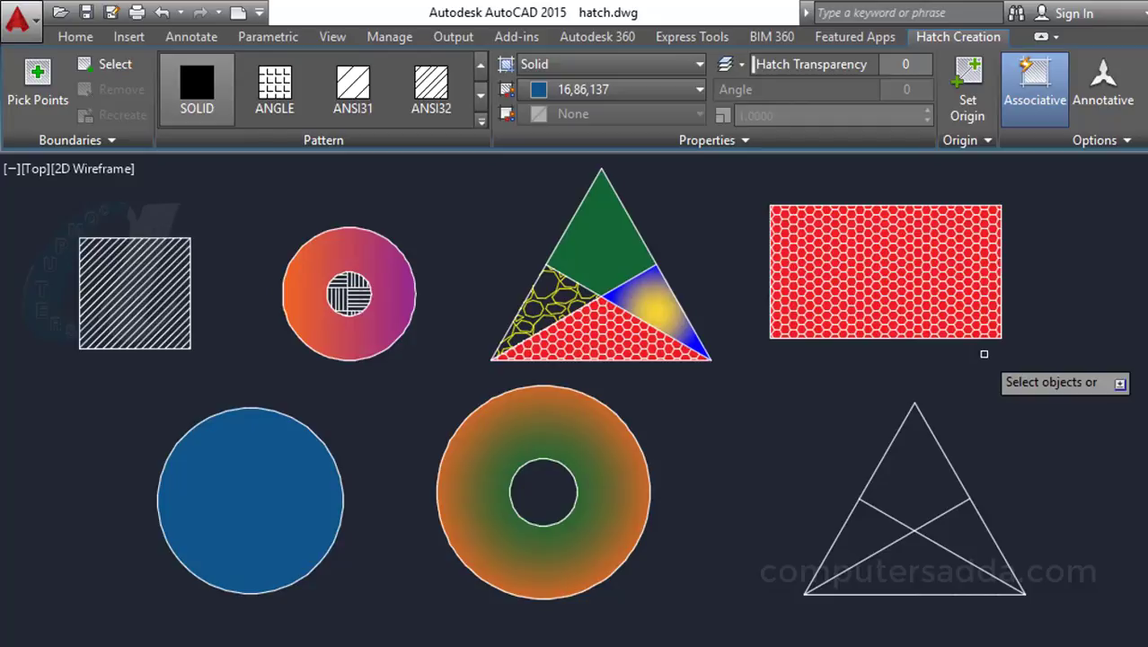
pyautogui.press('Return')
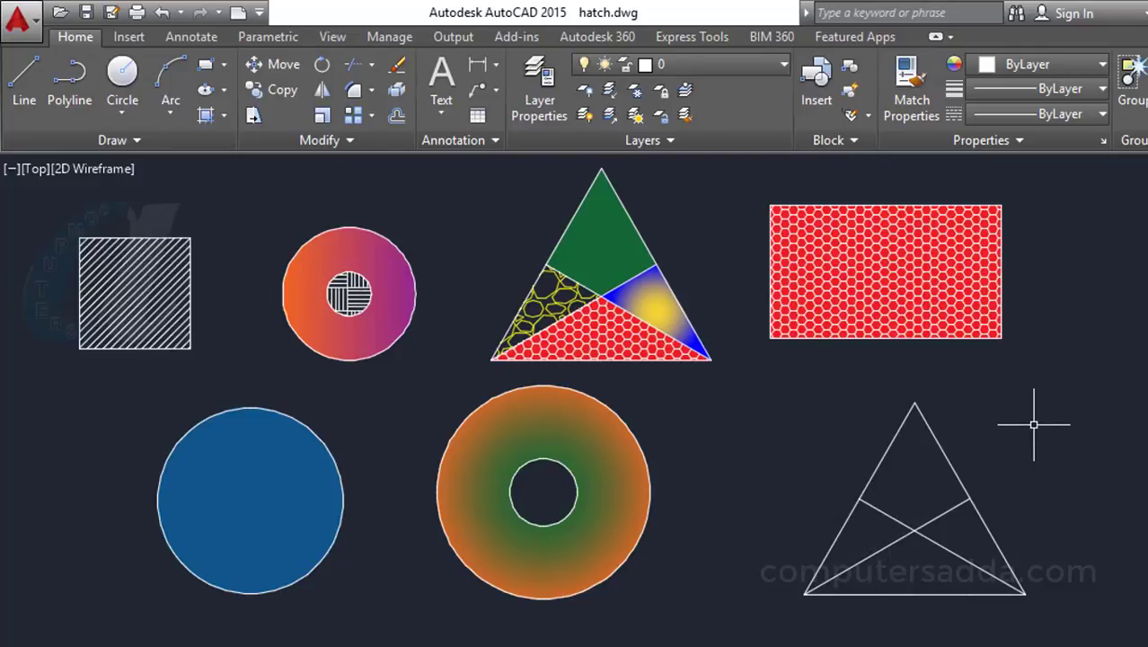
pyautogui.write('h')
pyautogui.press('Return')
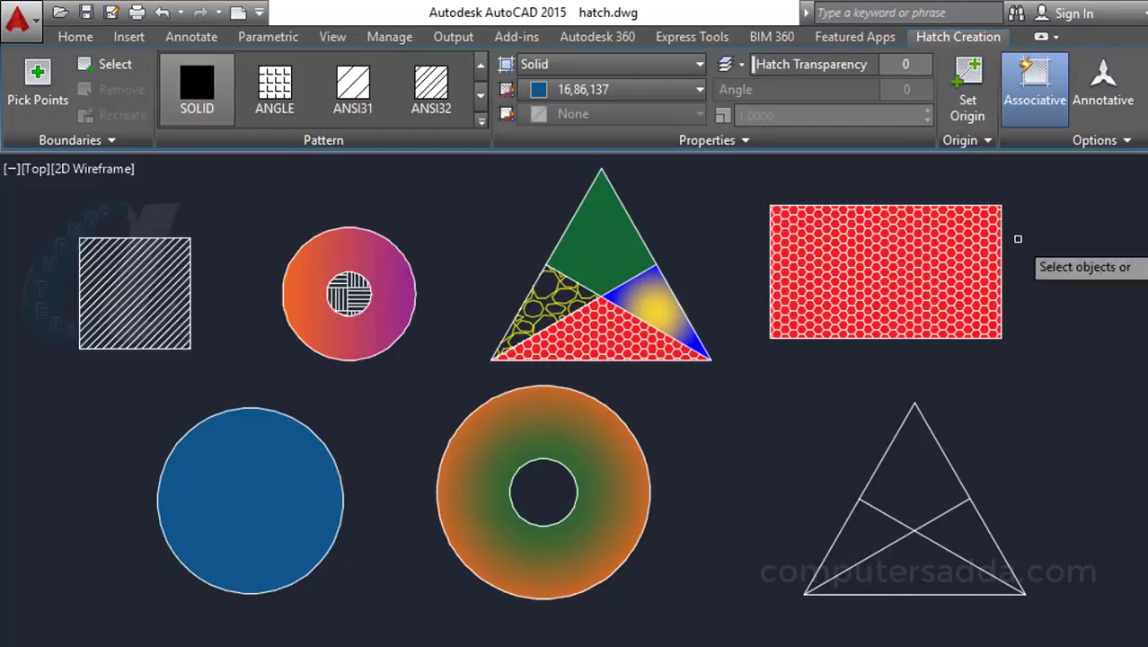
pyautogui.click(38, 85)
pyautogui.click(928, 490)
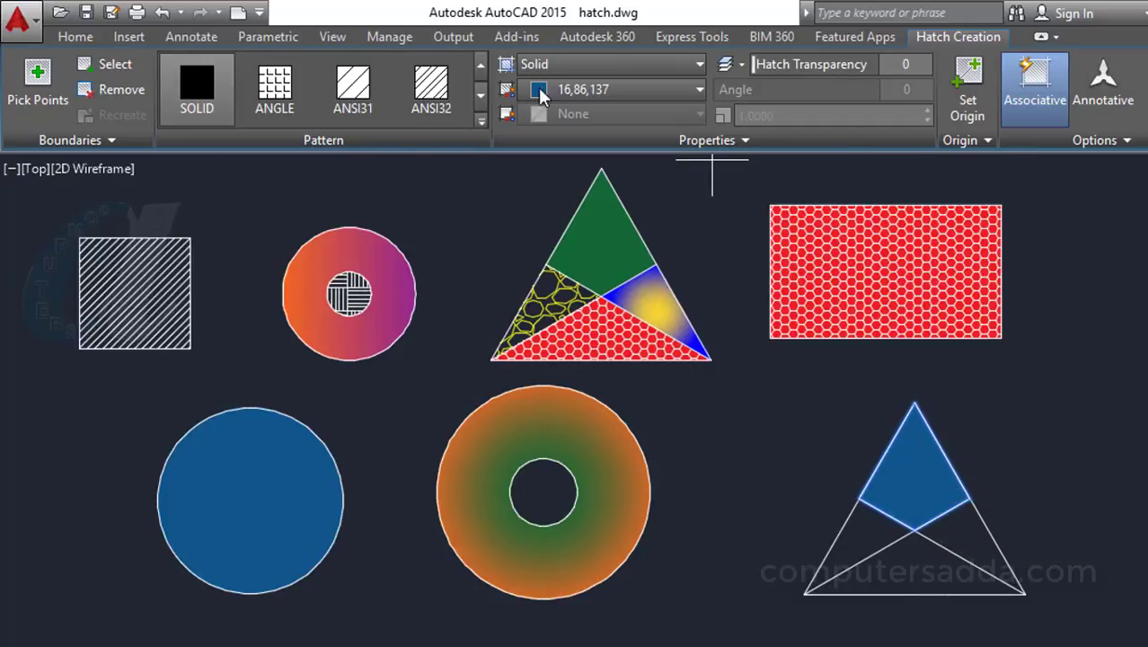
pyautogui.click(588, 89)
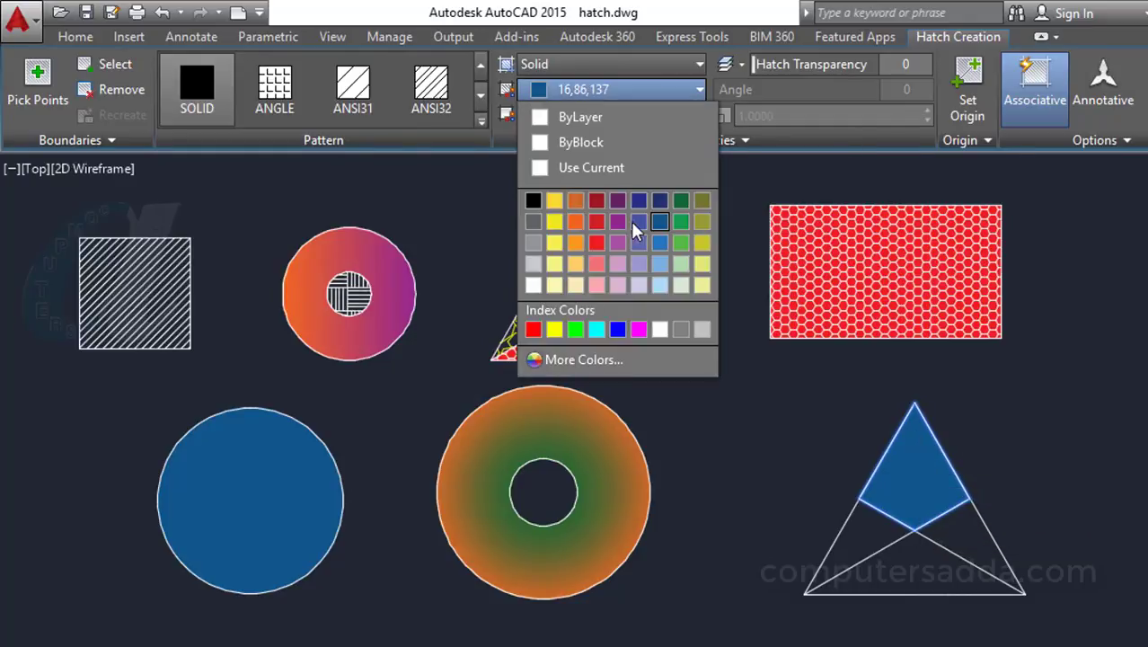
pyautogui.click(575, 200)
pyautogui.press('Return')
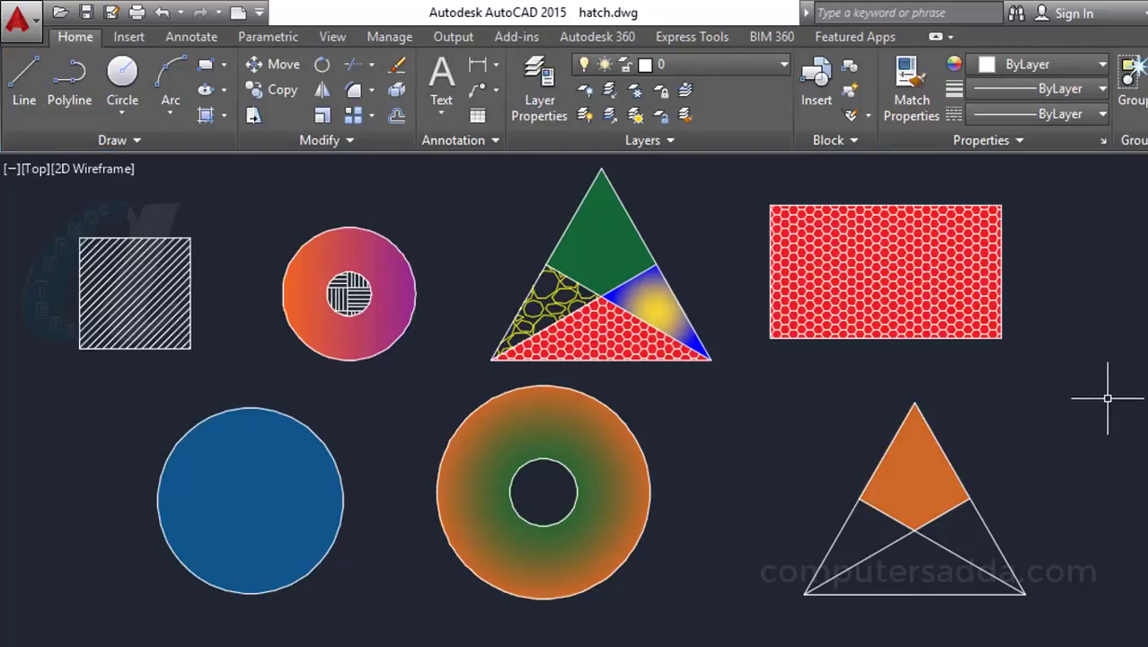
# - Fill the lower-left section with a GR_SPHER gradient from red 205,32,39 to yellow 241,235,31
pyautogui.press('Return')
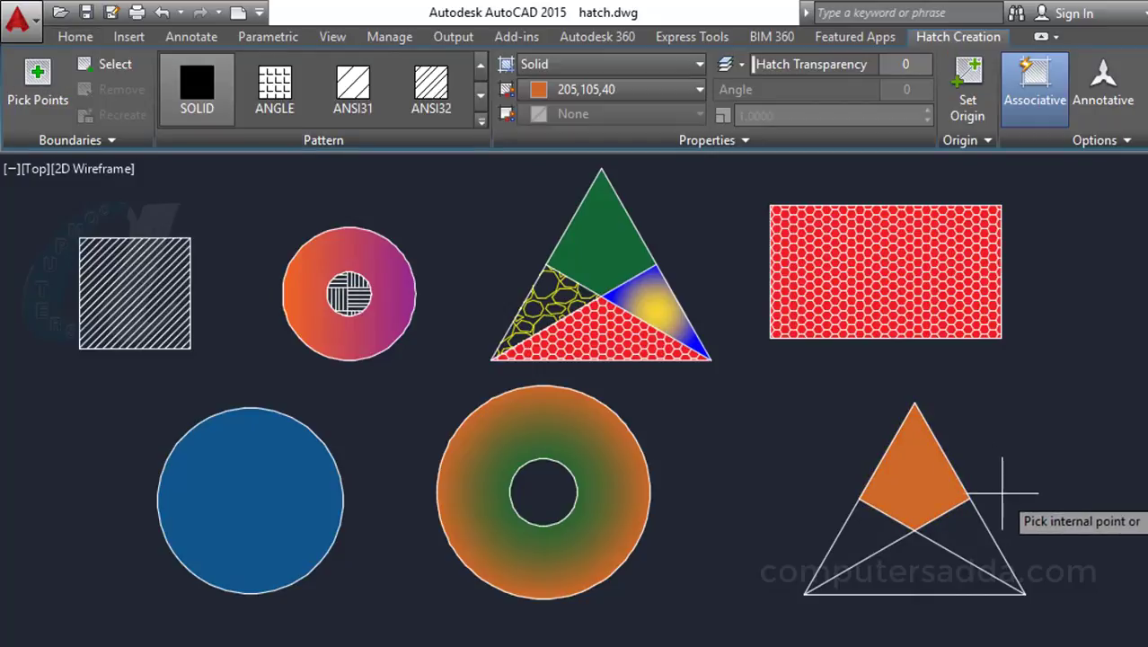
pyautogui.click(582, 70)
pyautogui.click(557, 115)
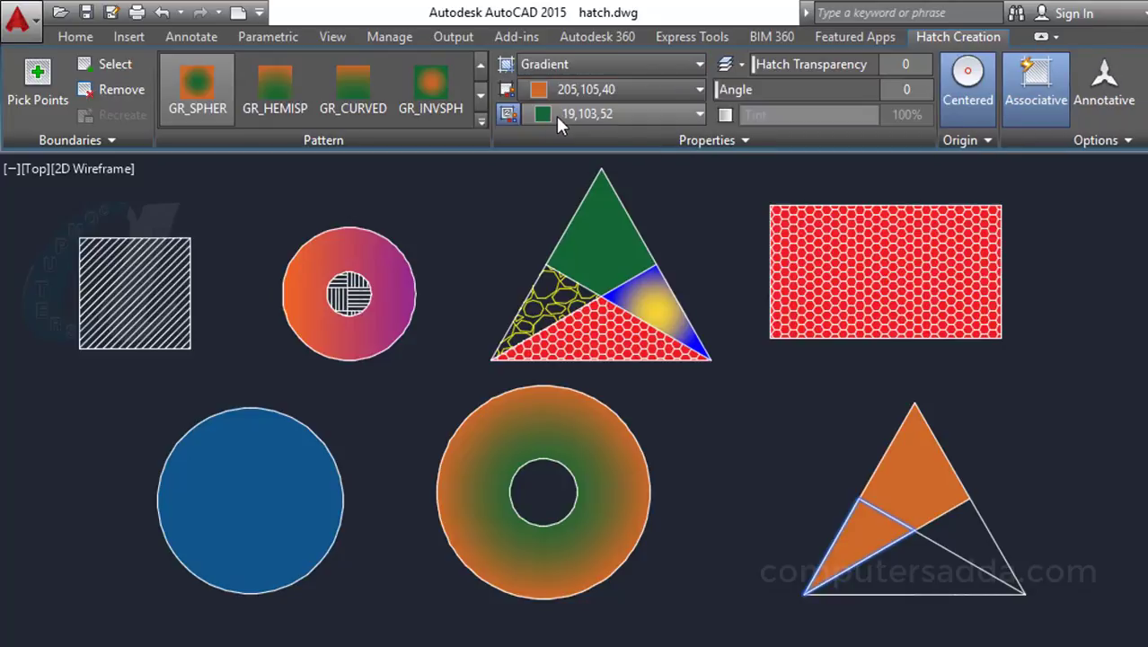
pyautogui.click(480, 118)
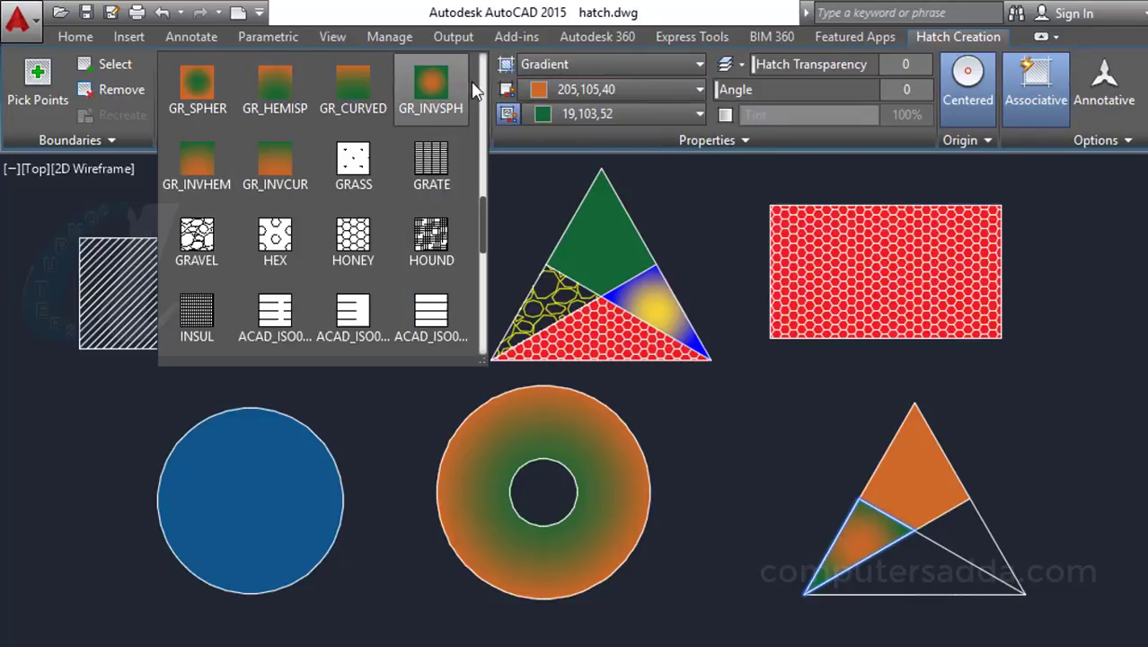
pyautogui.click(183, 87)
pyautogui.click(631, 87)
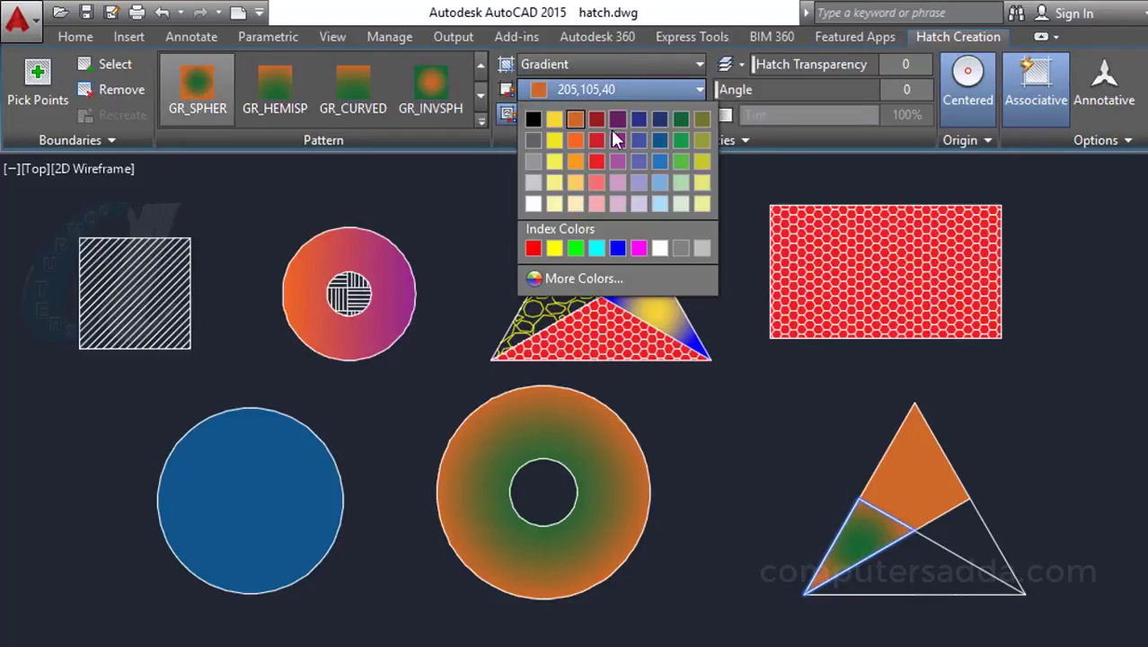
pyautogui.click(593, 142)
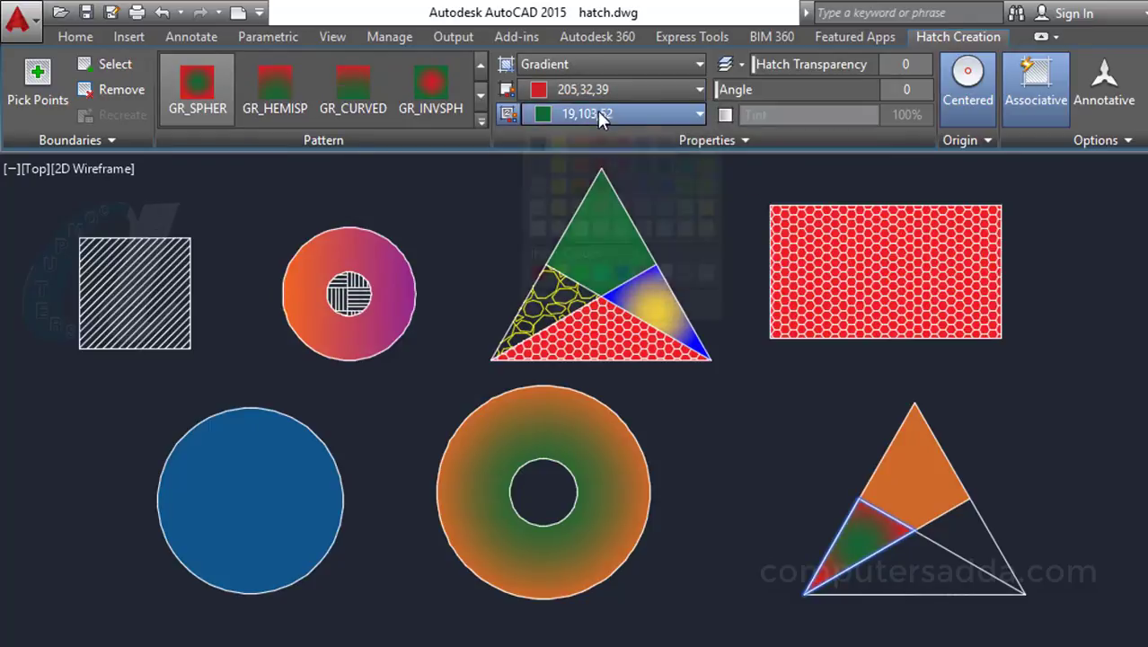
pyautogui.click(597, 113)
pyautogui.click(557, 163)
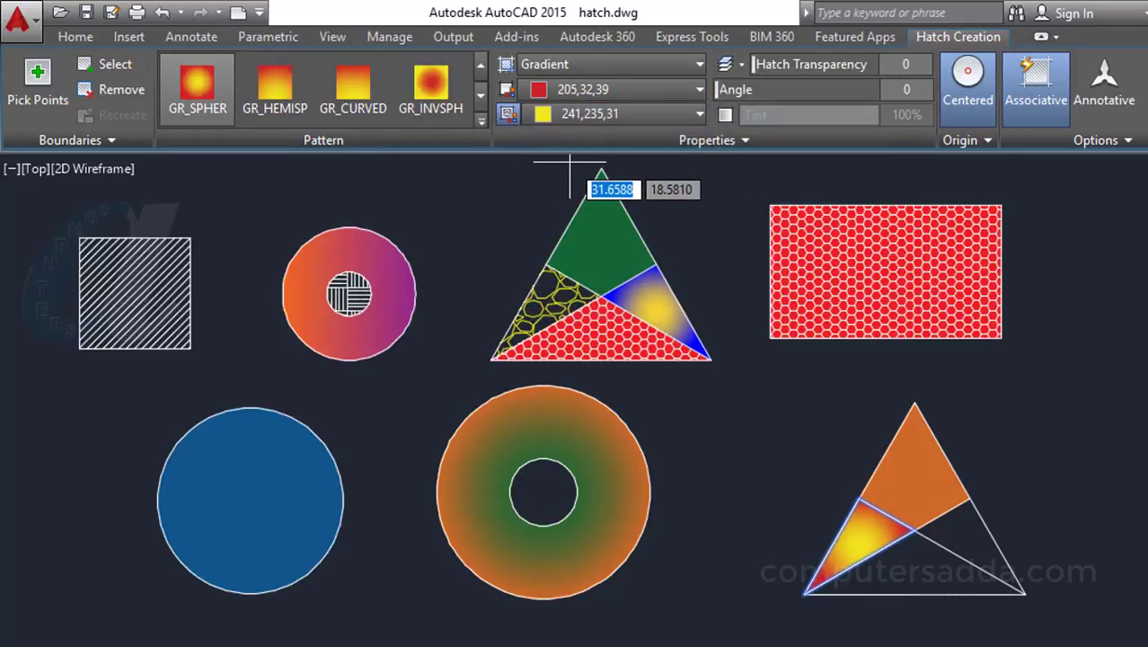
pyautogui.press('Return')
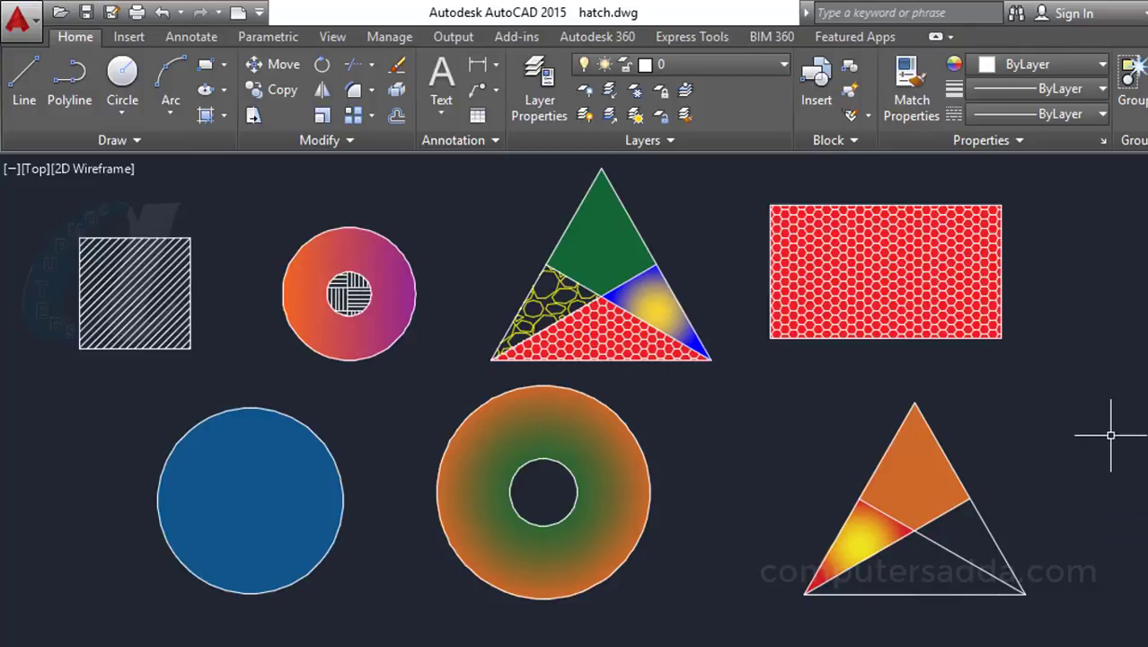
pyautogui.press('Return')
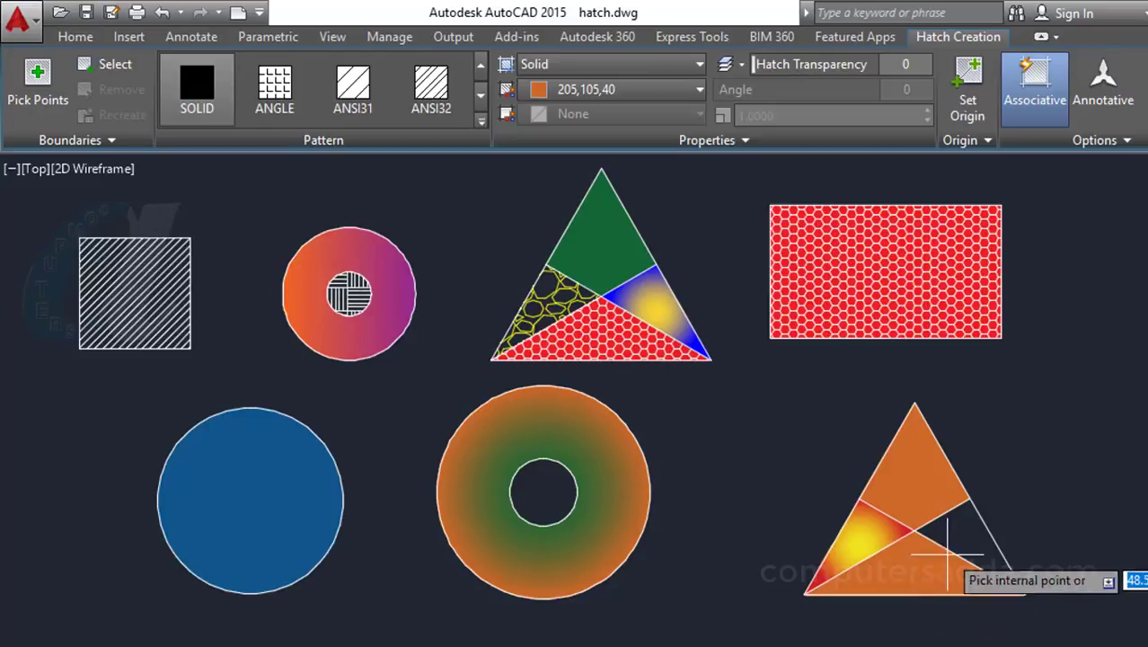
# - Hatch the right section with ANSI38: yellow 248,215,49 lines on a green 19,155,72 background
pyautogui.click(963, 537)
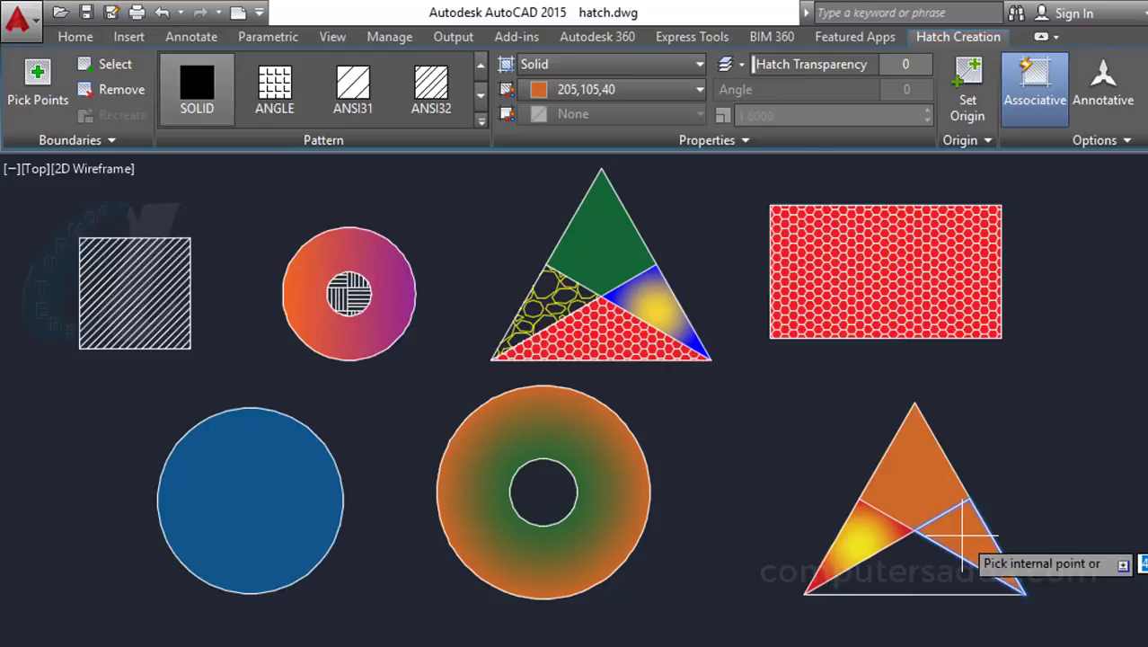
pyautogui.click(563, 65)
pyautogui.click(548, 139)
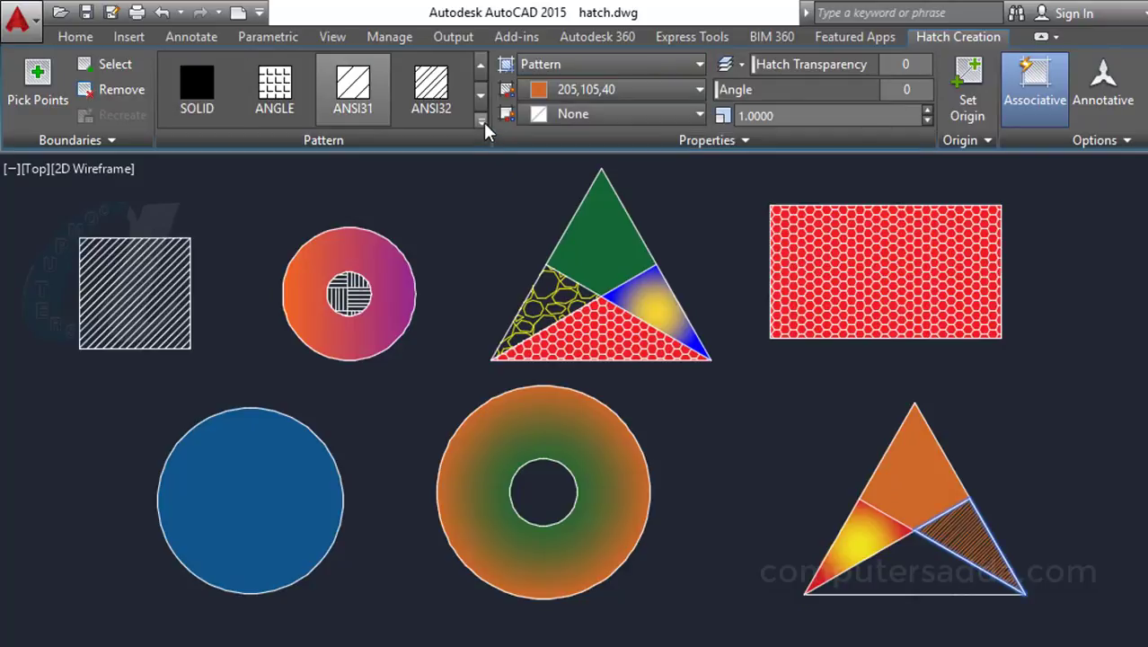
pyautogui.click(482, 119)
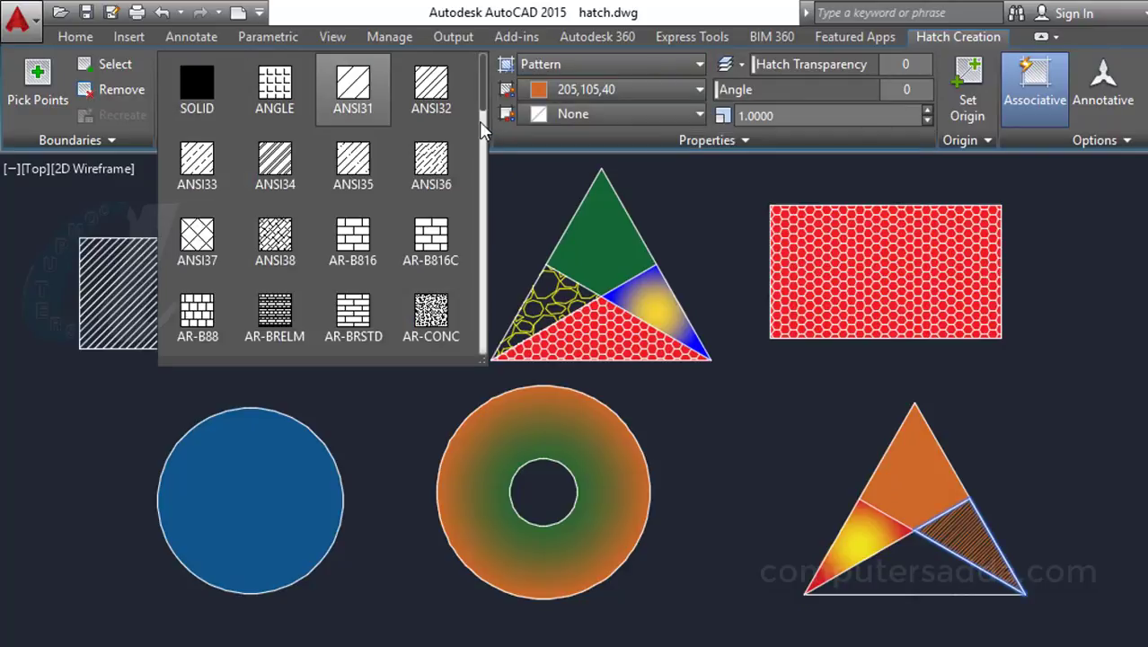
pyautogui.click(274, 245)
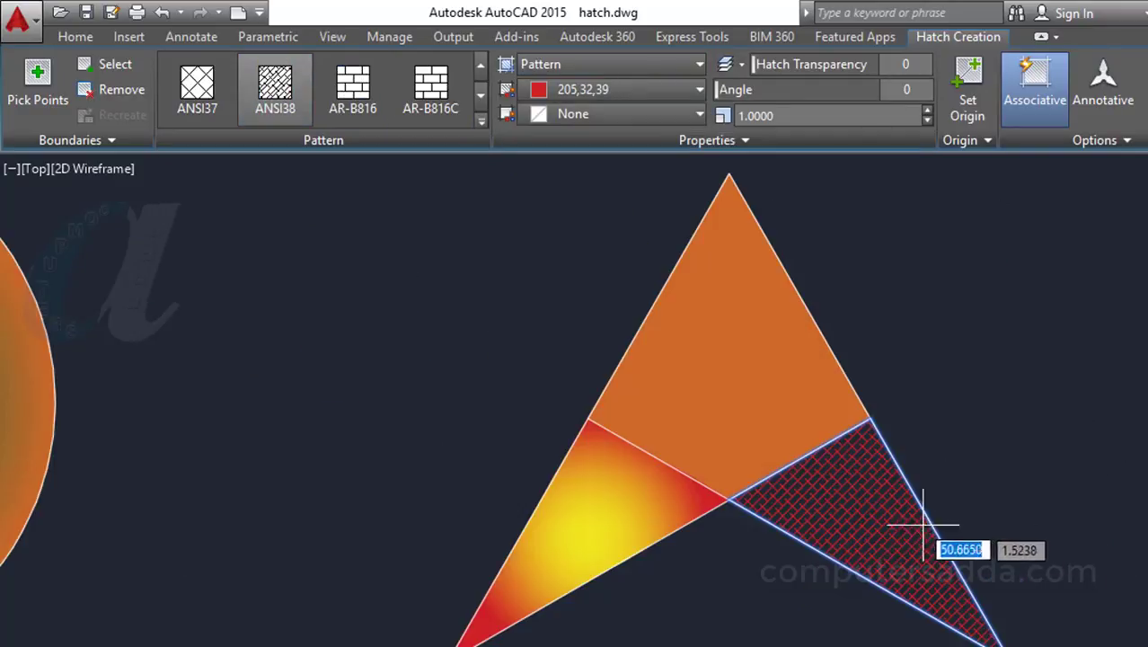
pyautogui.click(586, 117)
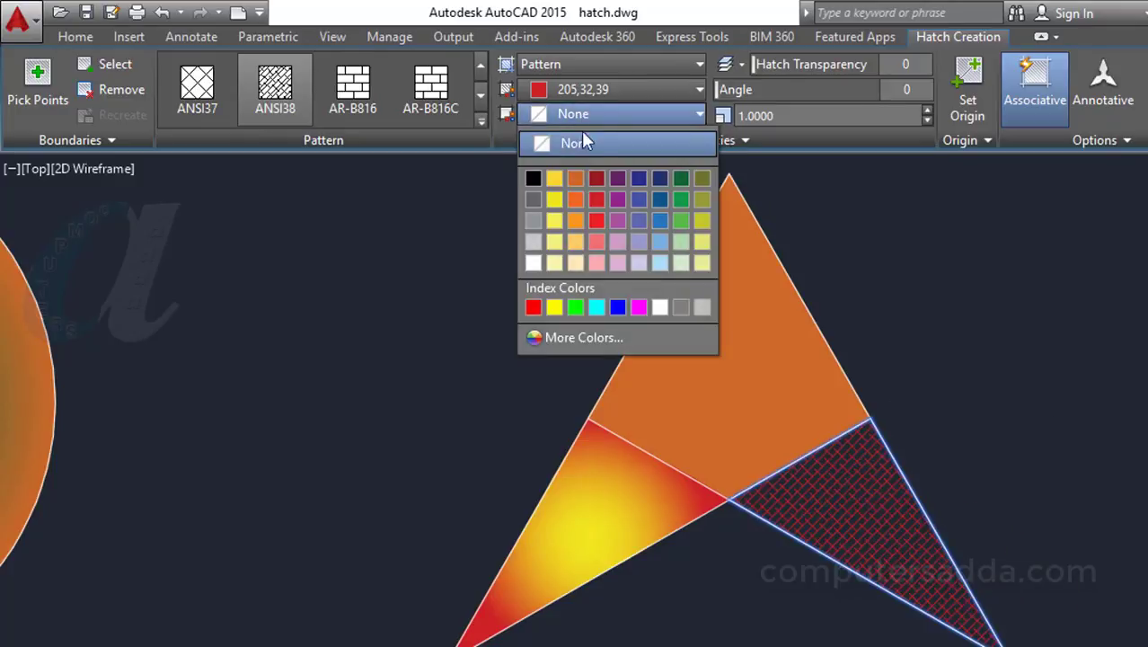
pyautogui.click(679, 199)
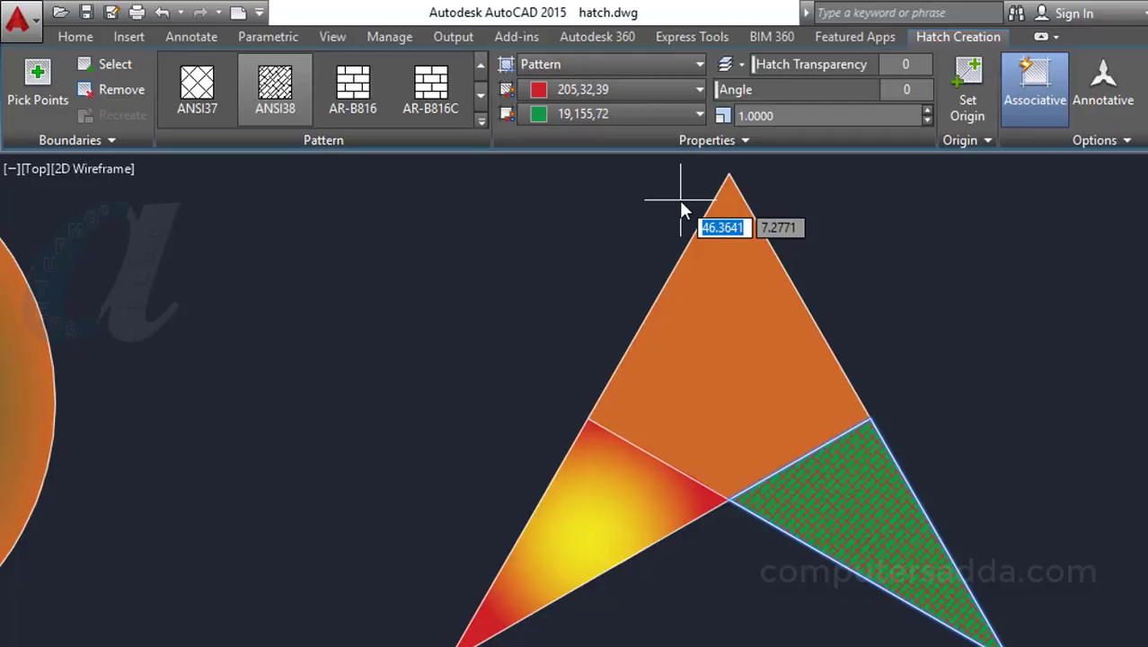
pyautogui.click(561, 91)
pyautogui.click(571, 167)
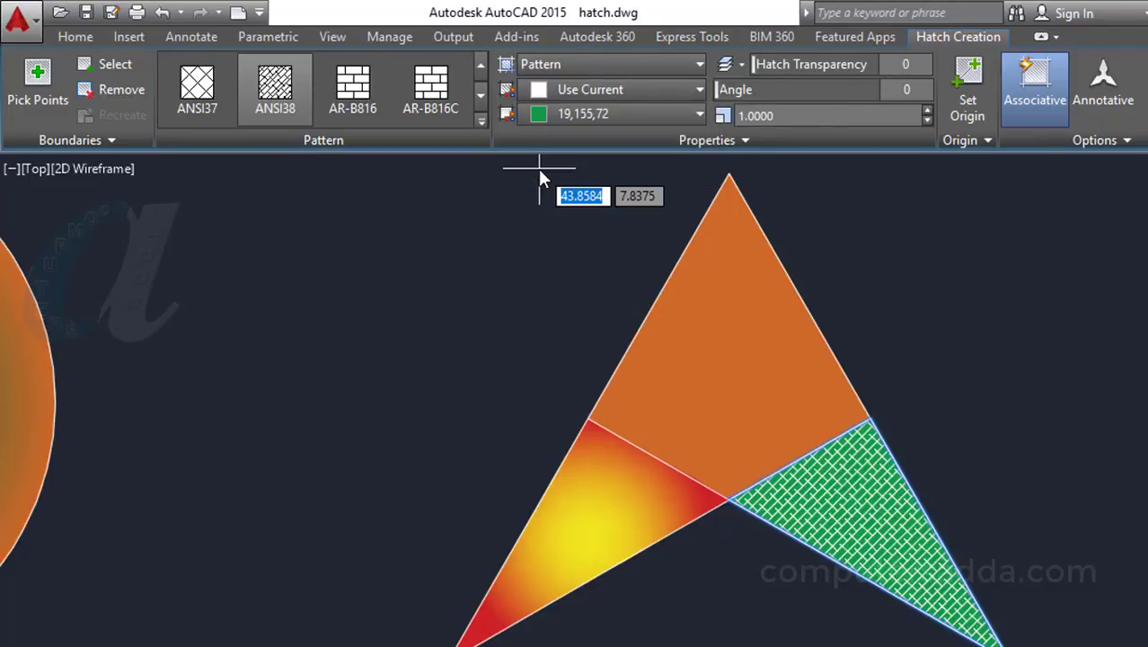
pyautogui.click(582, 89)
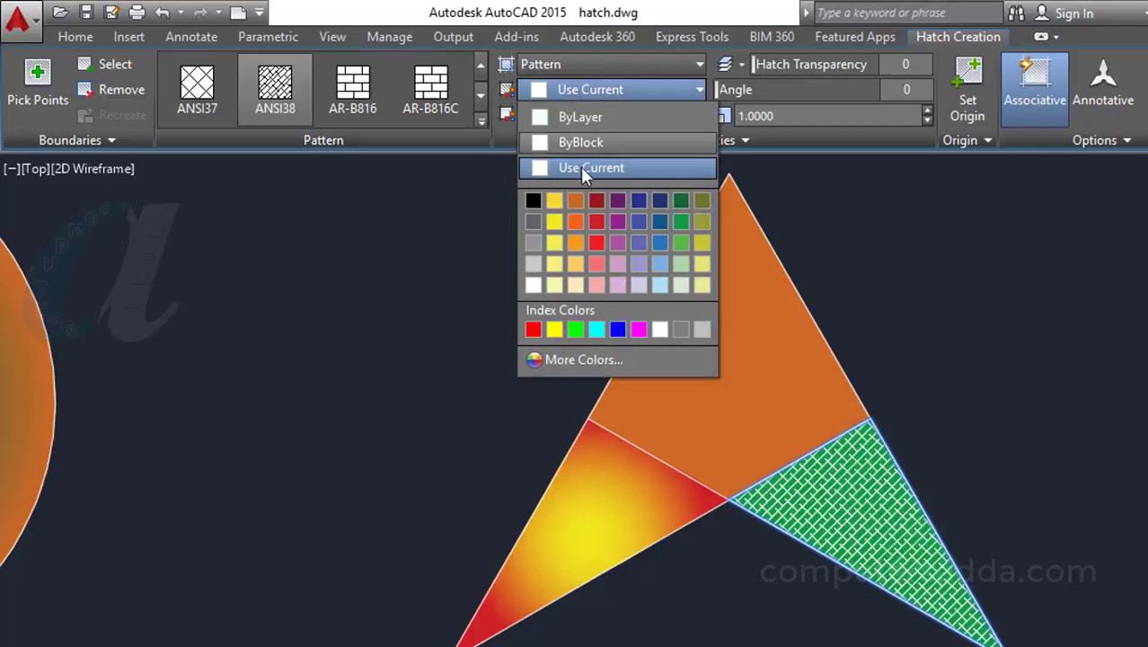
pyautogui.click(555, 202)
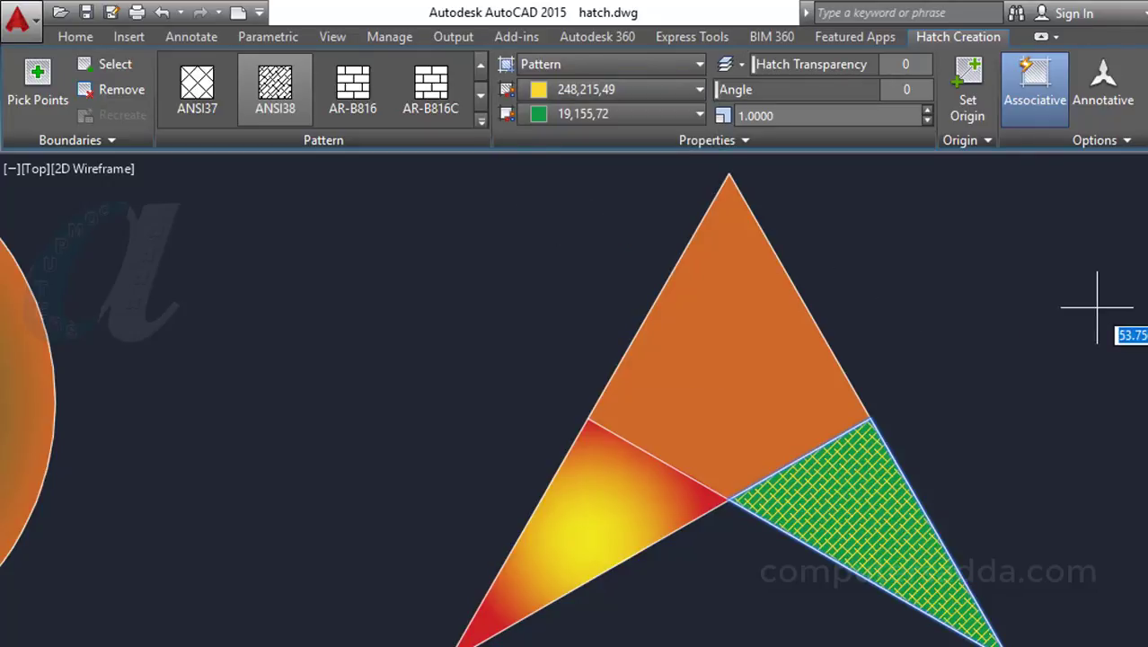
pyautogui.press('Return')
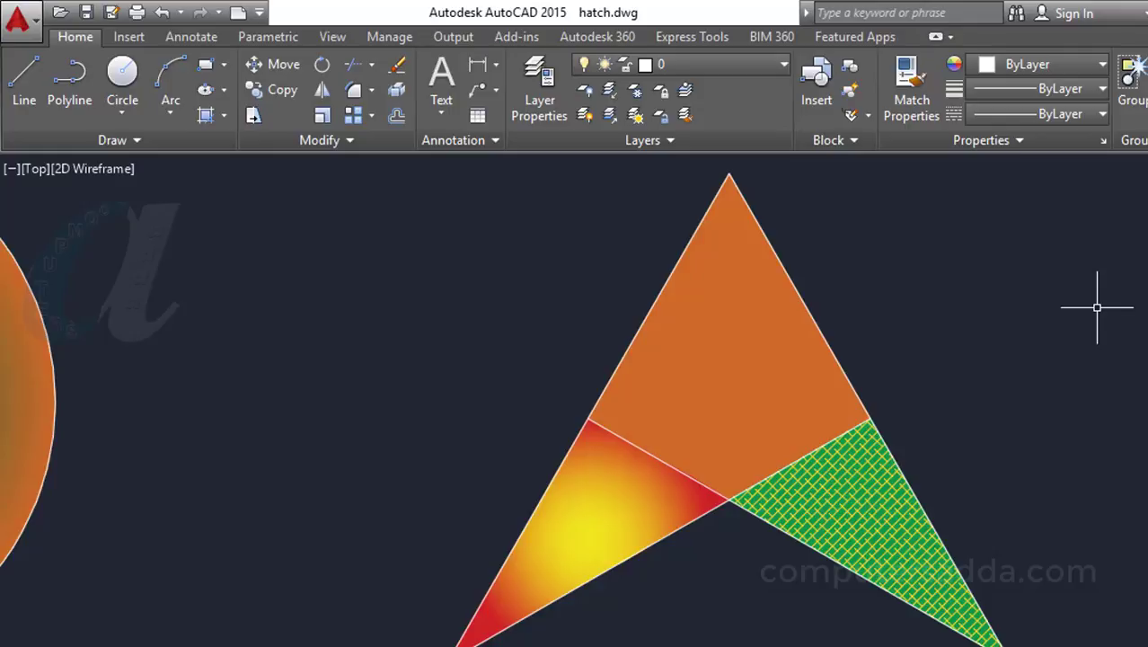
# - Fill the bottom section with ANSI37 at 123°, scale 2, ByBlock lines on yellow 200,201,45
pyautogui.press('Return')
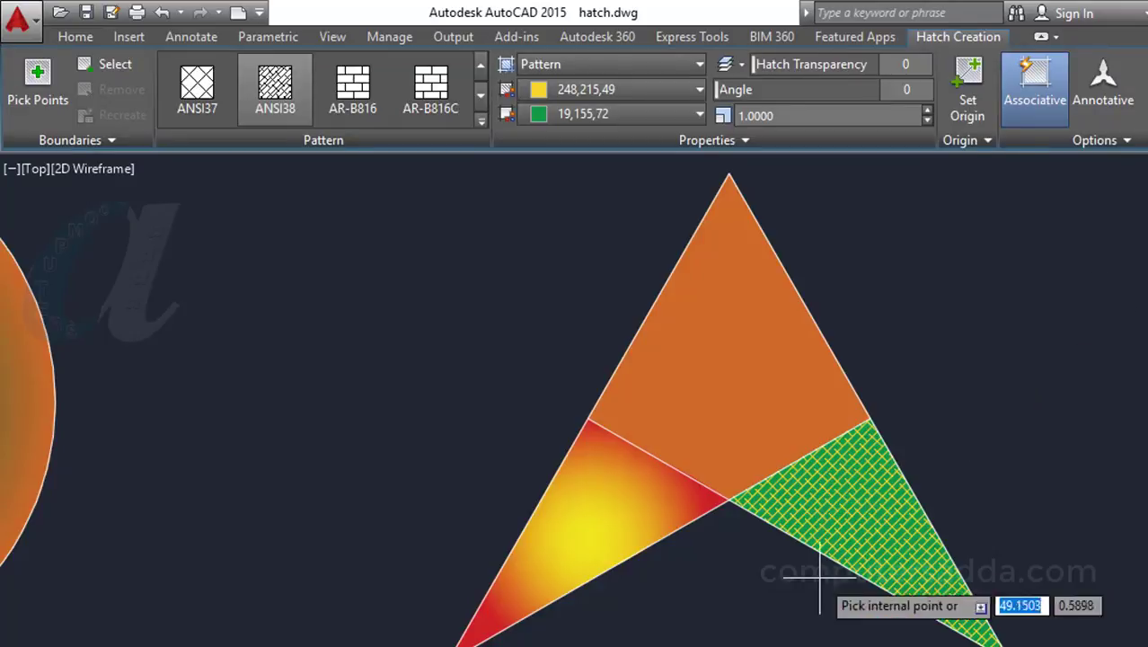
pyautogui.click(661, 594)
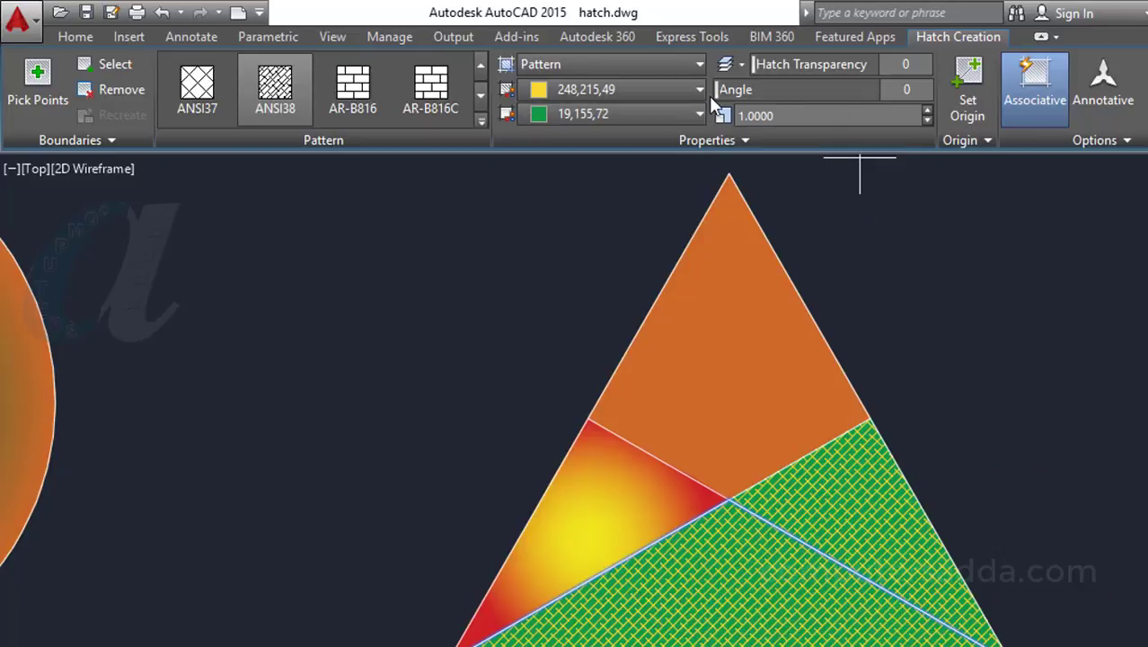
pyautogui.moveTo(717, 91)
pyautogui.mouseDown()
pyautogui.moveTo(827, 101)
pyautogui.moveTo(808, 100)
pyautogui.mouseUp()
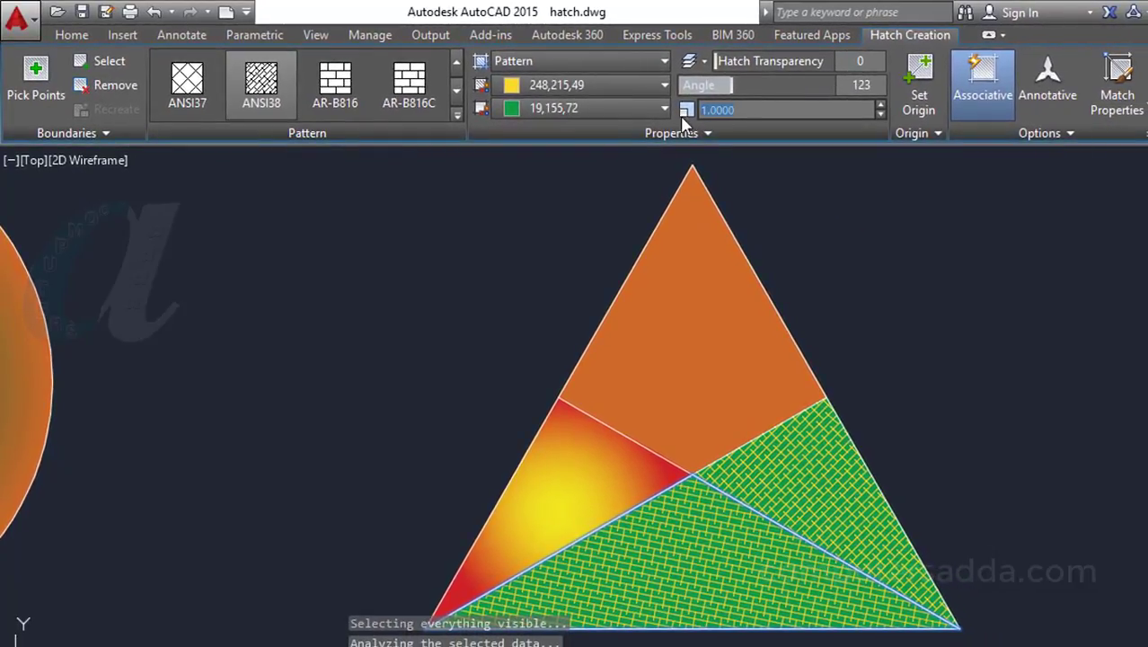
pyautogui.press('Return')
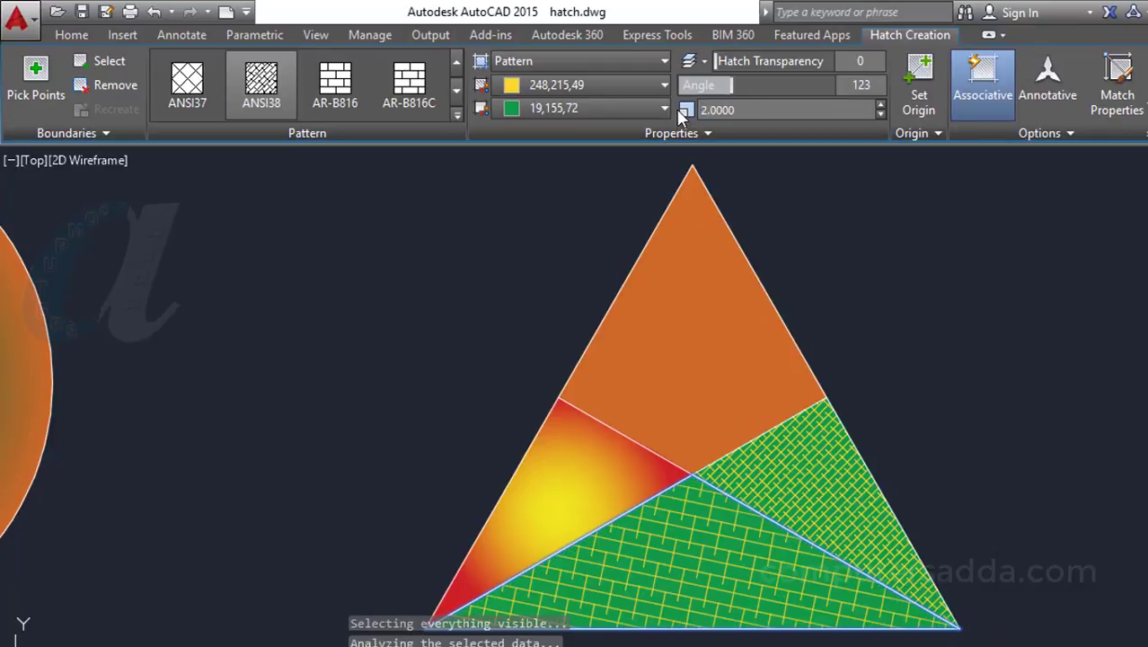
pyautogui.click(575, 110)
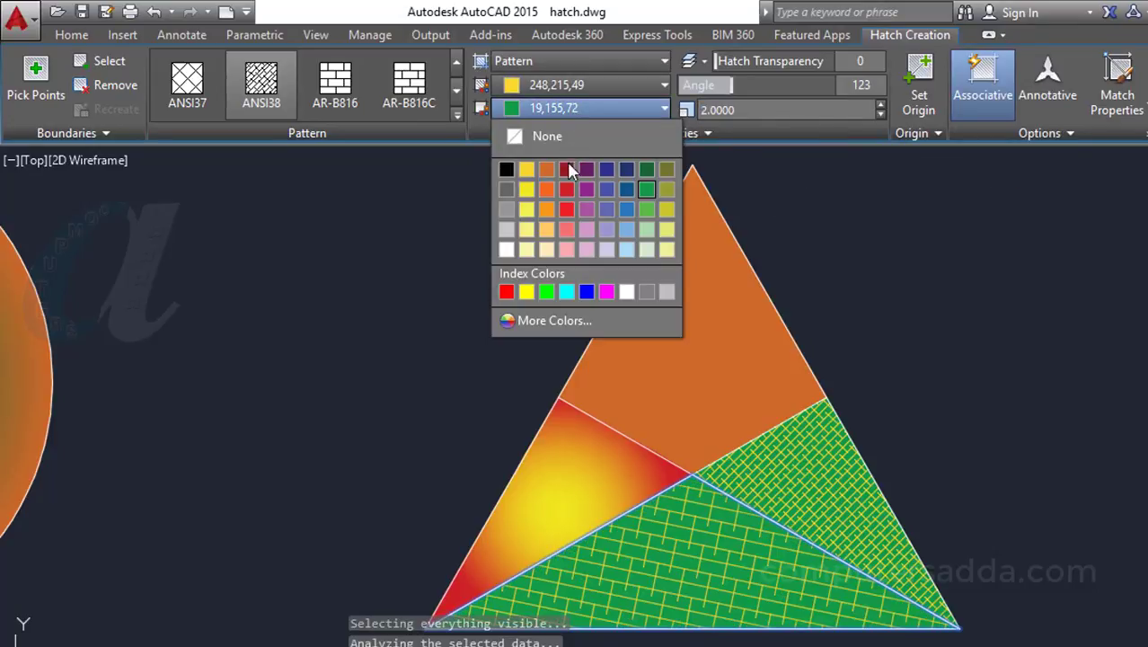
pyautogui.click(665, 211)
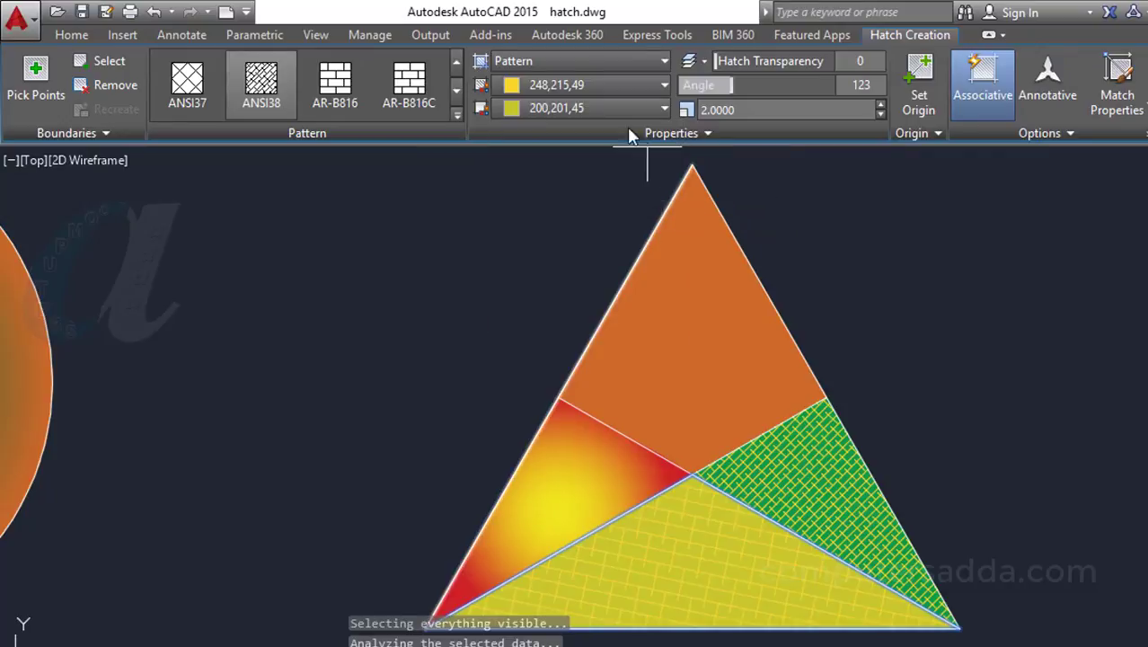
pyautogui.click(549, 81)
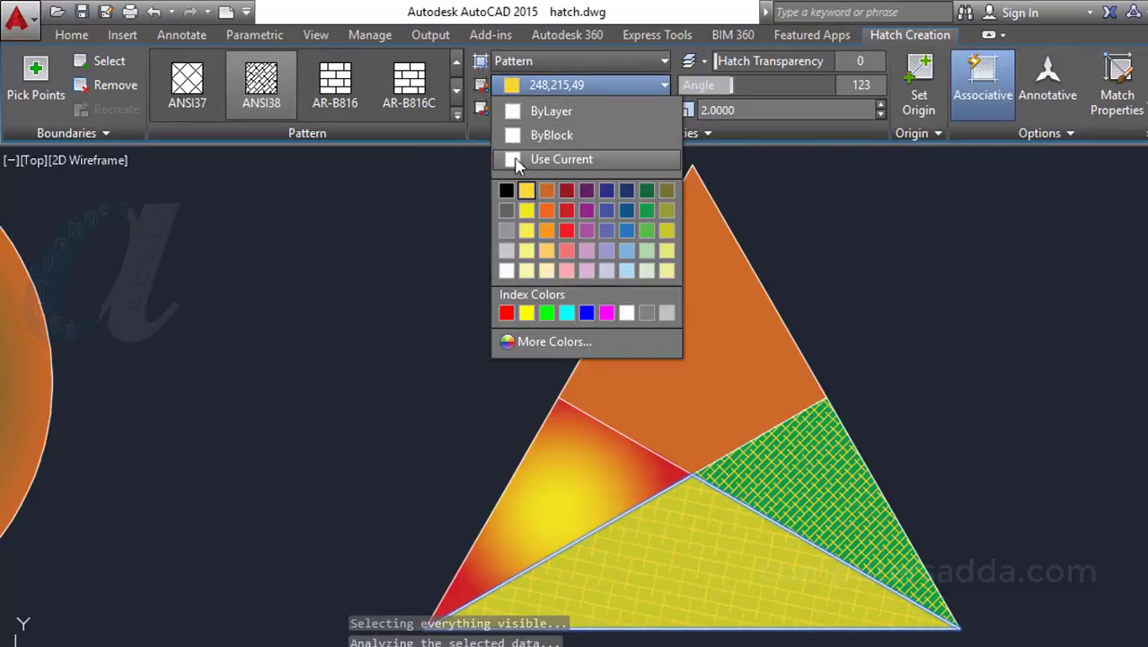
pyautogui.click(515, 137)
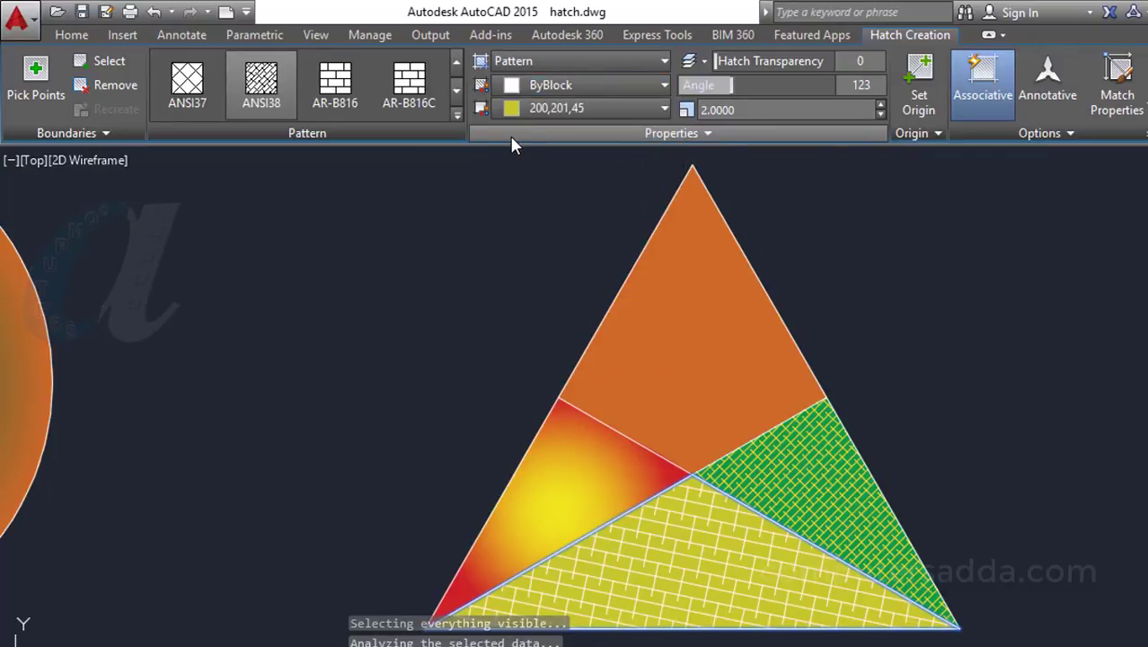
pyautogui.click(198, 95)
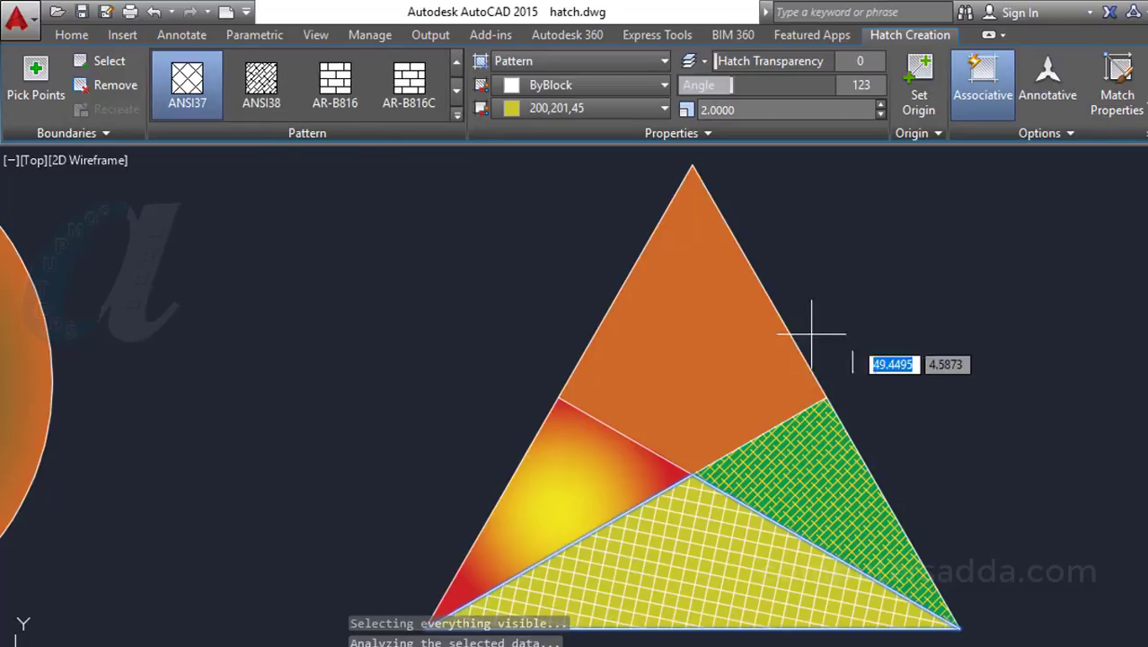
pyautogui.press('Return')
# - Draw a rectangle with REC to the right of the lower triangle
pyautogui.scroll(-3, 1033, 325)
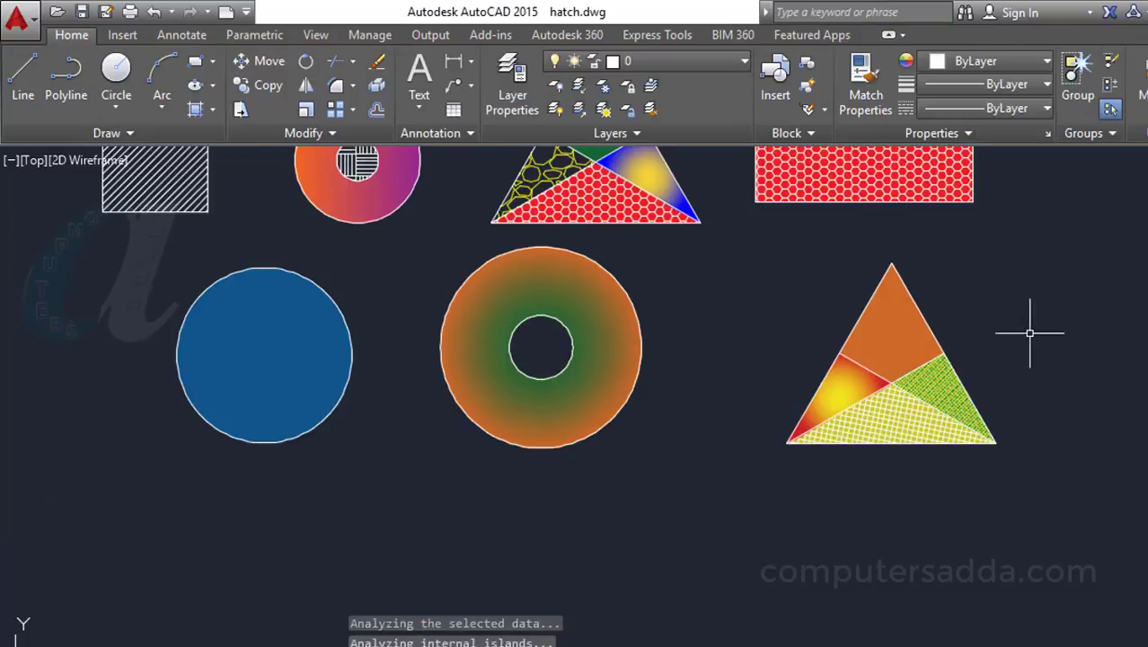
pyautogui.moveTo(984, 330); pyautogui.dragTo(725, 346, button='middle')
pyautogui.scroll(-2, 871, 337)
pyautogui.write('rec')
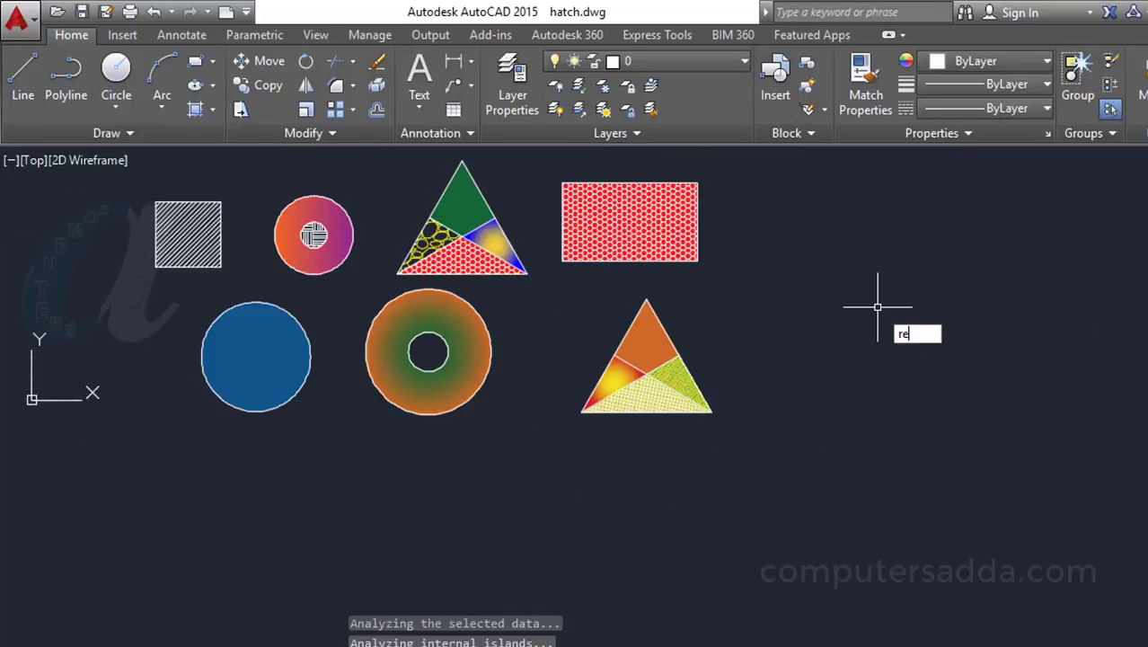
pyautogui.press('Return')
pyautogui.click(858, 277)
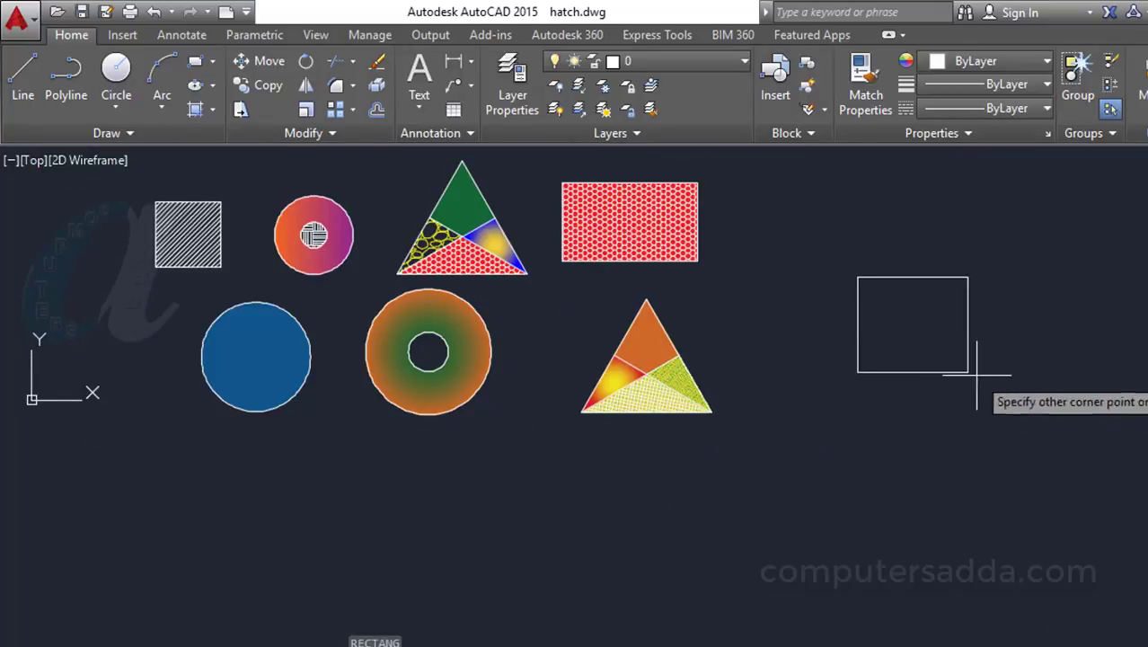
pyautogui.click(1069, 418)
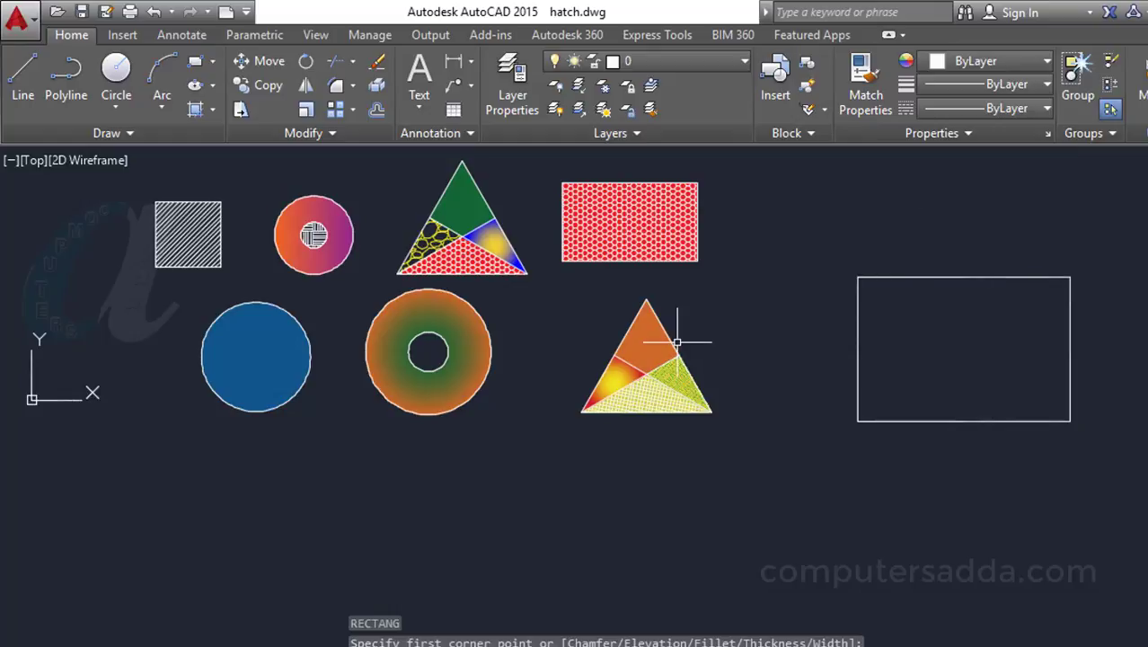
# - Pan and zoom to review the new rectangle beside the filled triangle
pyautogui.scroll(2, 157, 209)
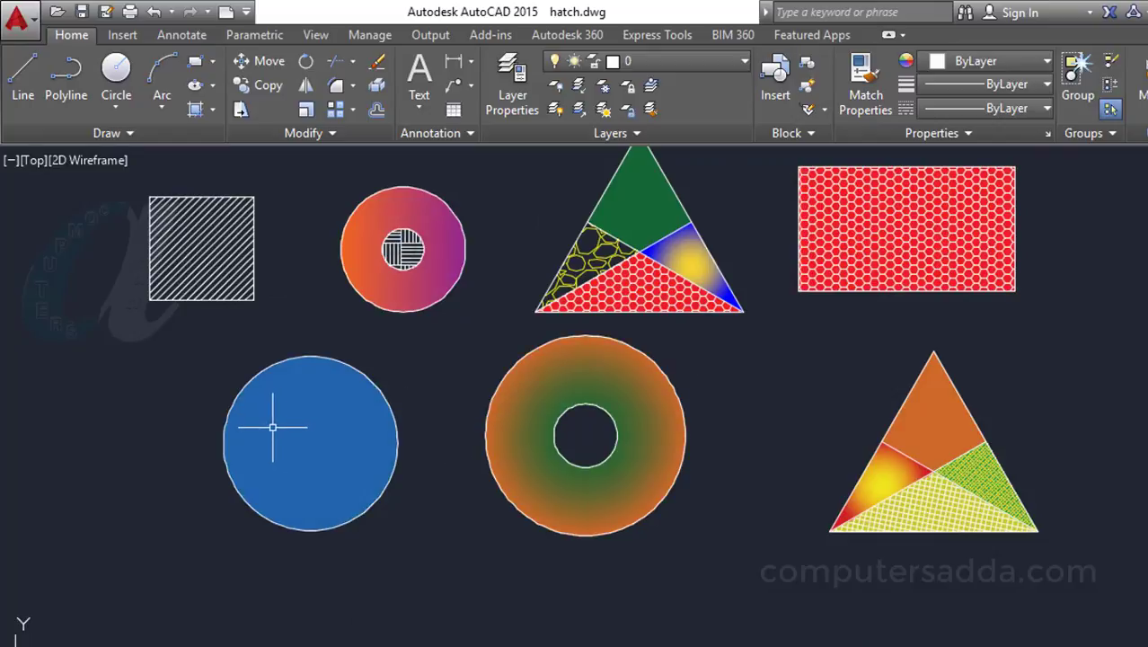
pyautogui.moveTo(1096, 452); pyautogui.dragTo(845, 467, button='middle')
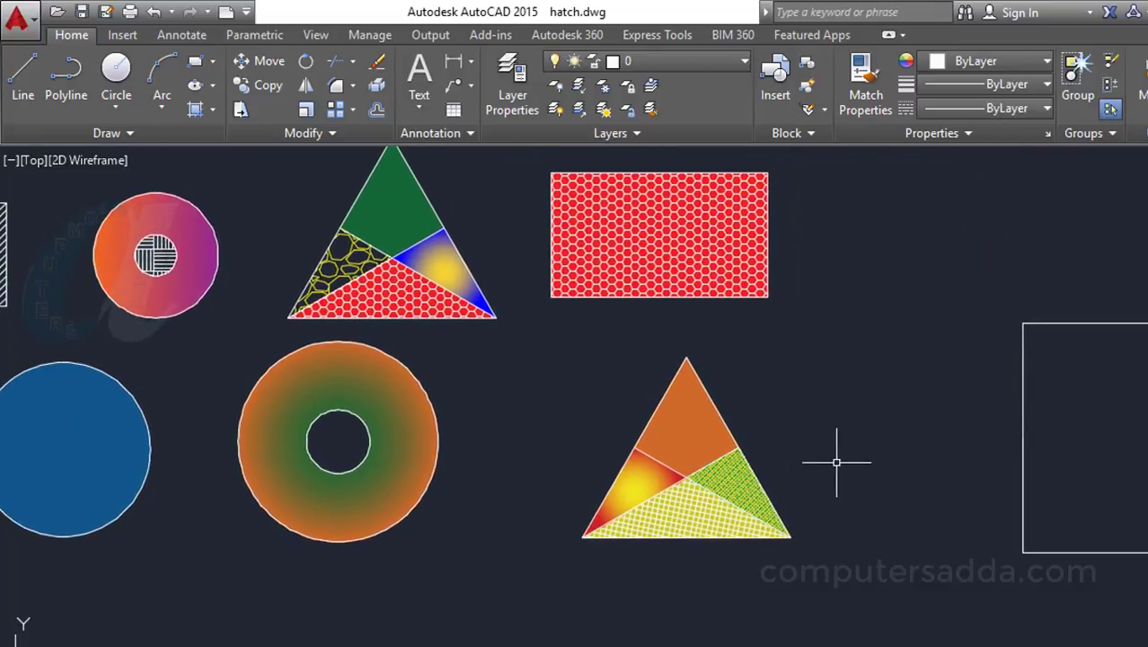
pyautogui.scroll(2, 788, 443)
pyautogui.moveTo(333, 384)
pyautogui.mouseDown(button='middle')
pyautogui.moveTo(745, 495)
pyautogui.moveTo(730, 523)
pyautogui.mouseUp(button='middle')
pyautogui.scroll(2, 528, 266)
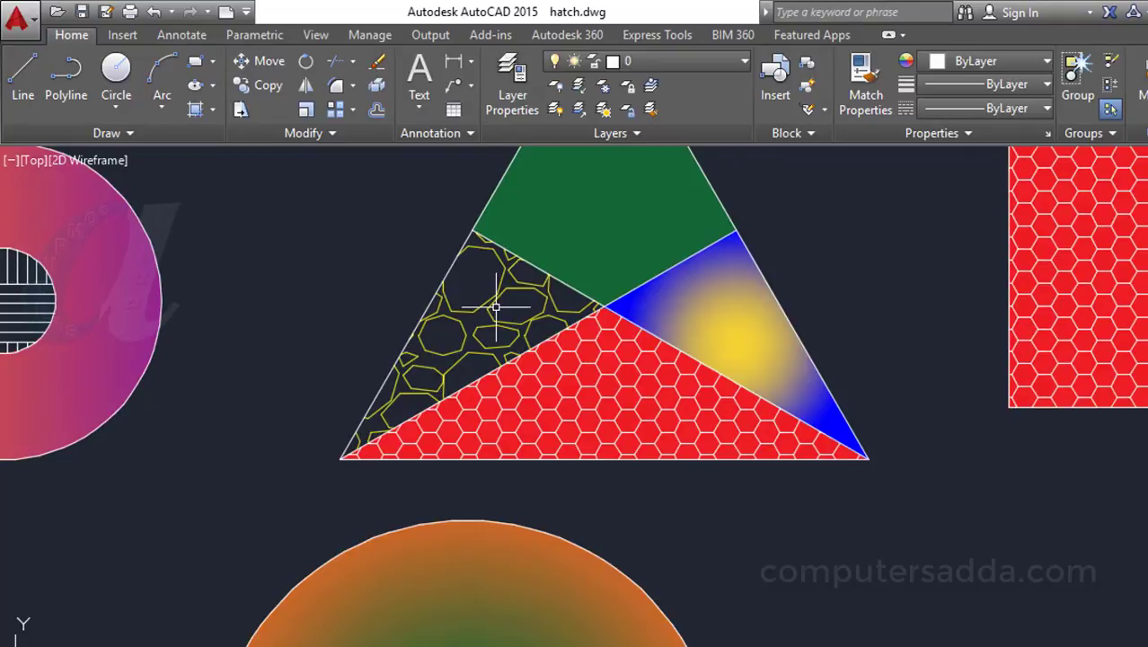
pyautogui.scroll(-6, 496, 307)
pyautogui.scroll(3, 728, 386)
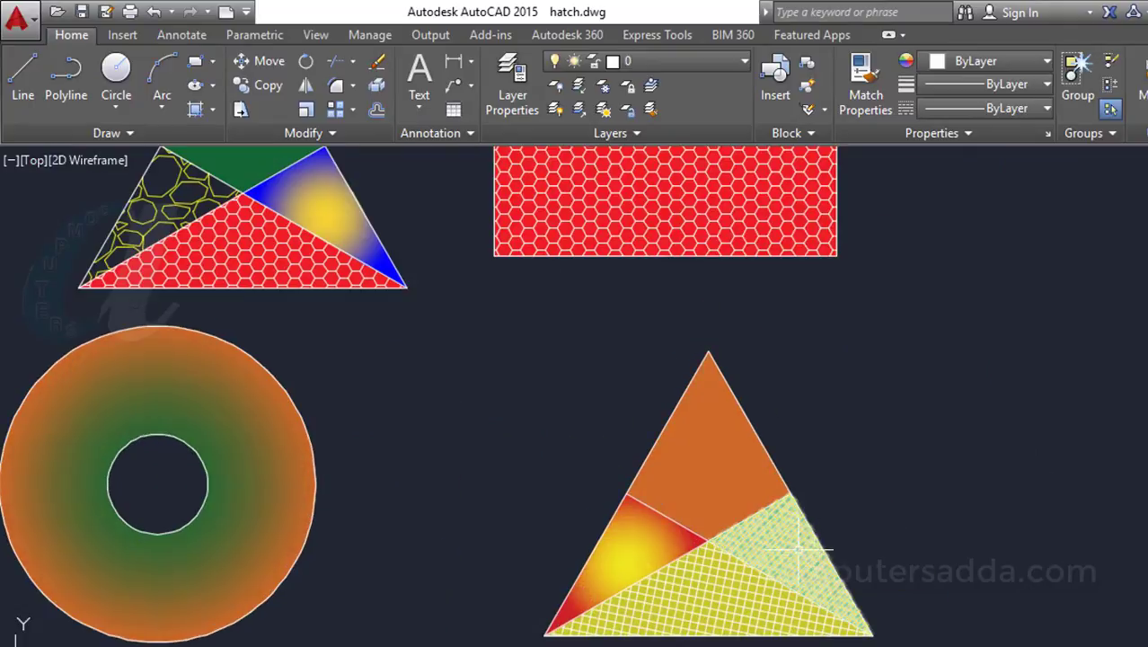
pyautogui.moveTo(938, 505)
pyautogui.mouseDown(button='middle')
pyautogui.moveTo(751, 392)
pyautogui.moveTo(605, 405)
pyautogui.mouseUp(button='middle')
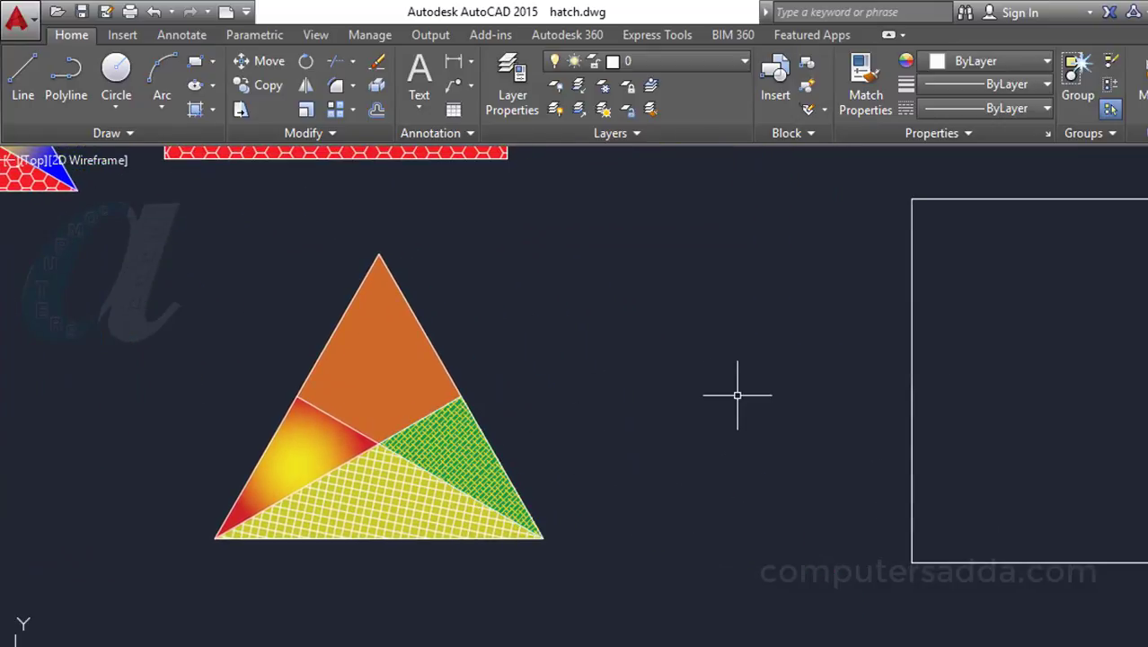
pyautogui.scroll(-4, 717, 417)
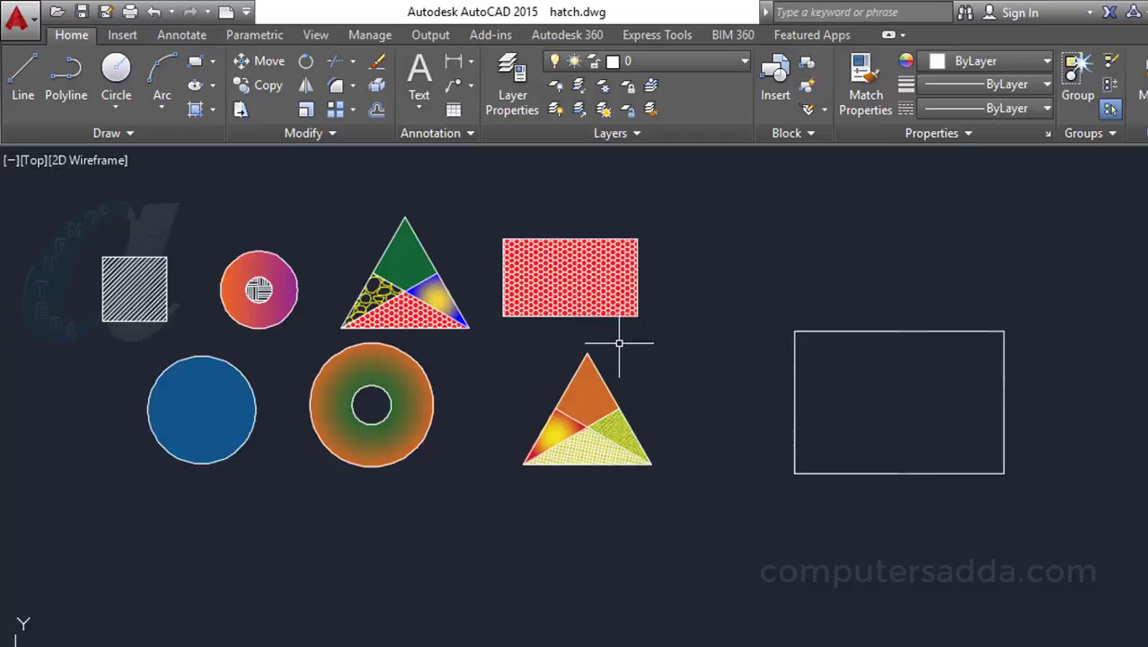
pyautogui.scroll(2, 634, 429)
# - Start a hatch and match the green ANSI38 triangle hatch's properties, keeping the current origin
pyautogui.write('h')
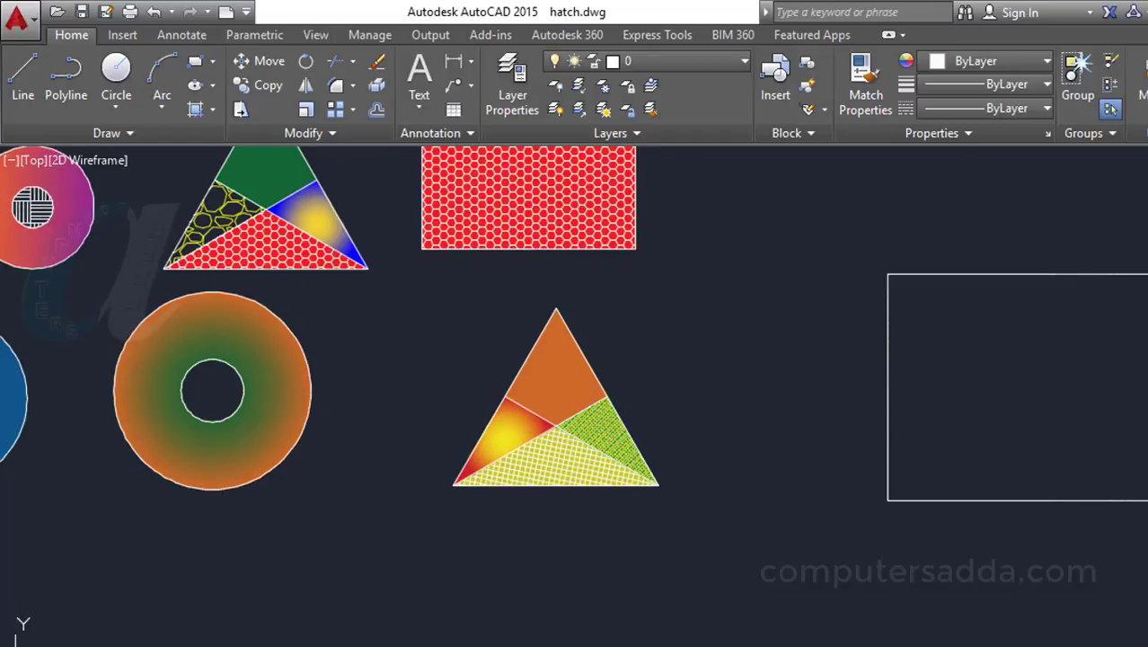
pyautogui.press('Return')
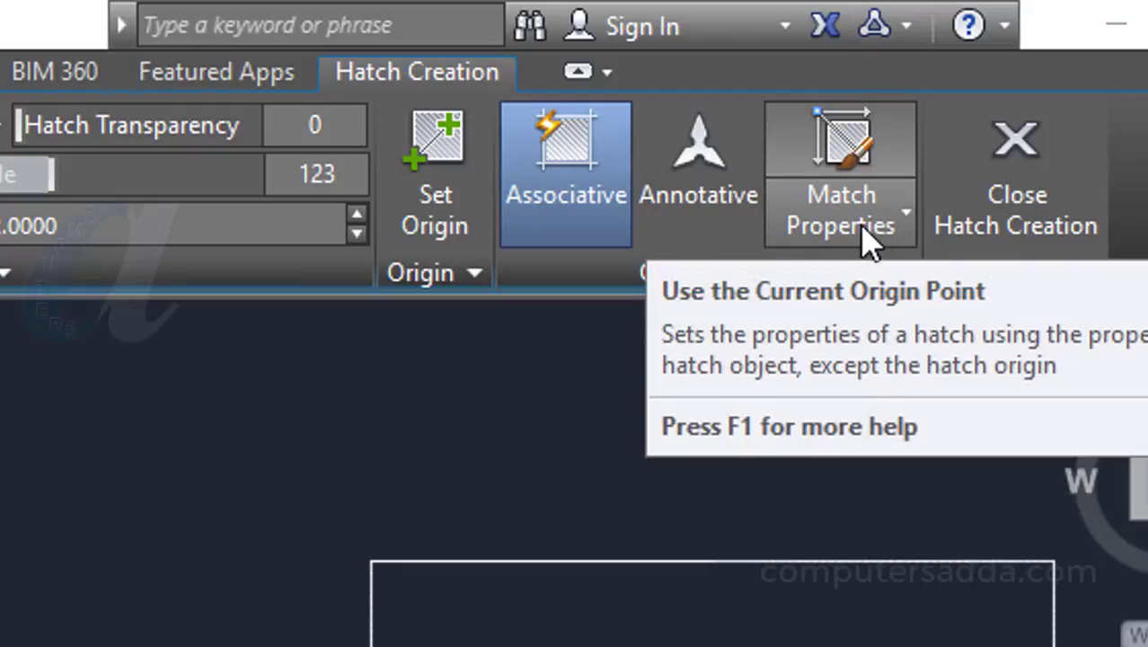
pyautogui.click(865, 237)
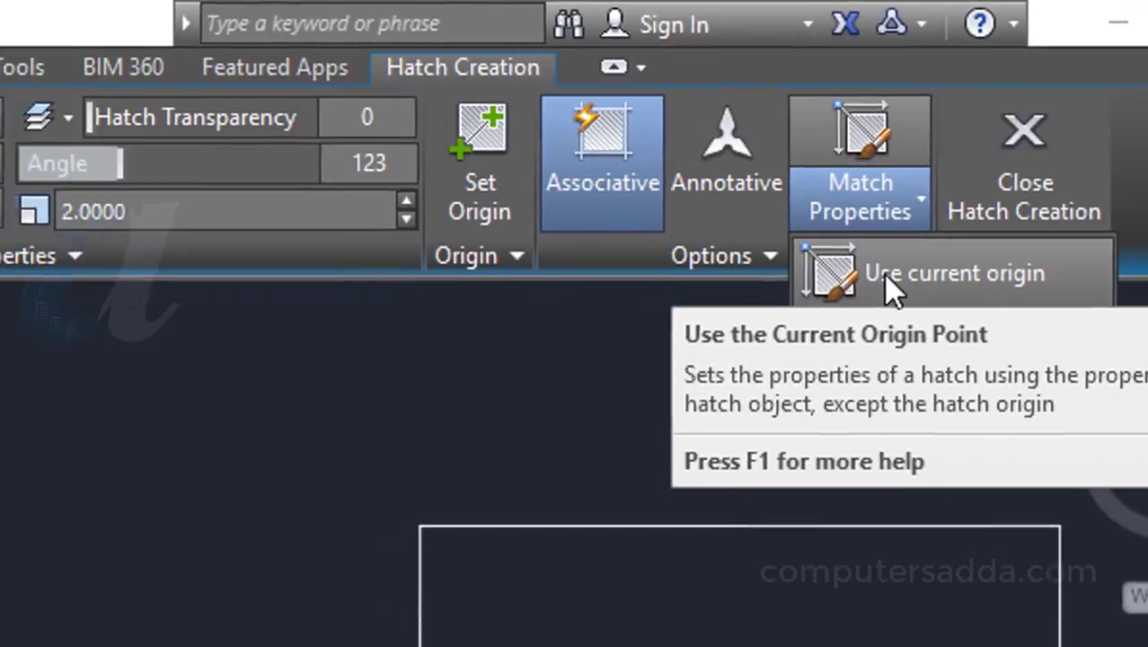
pyautogui.click(876, 297)
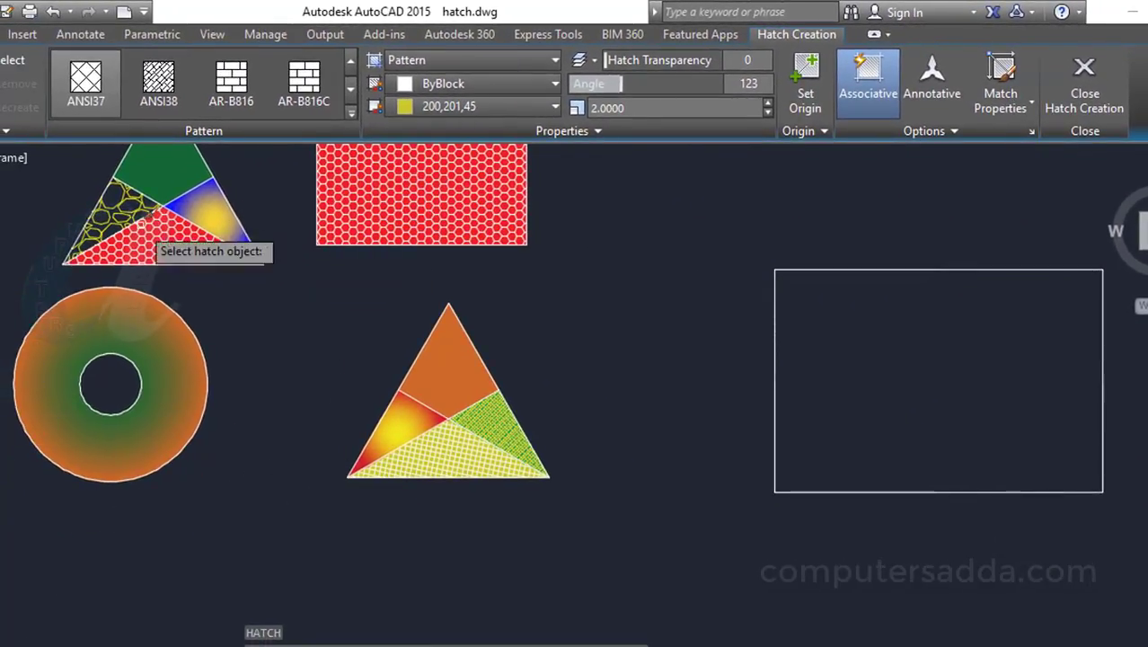
pyautogui.scroll(4, 492, 423)
pyautogui.click(494, 404)
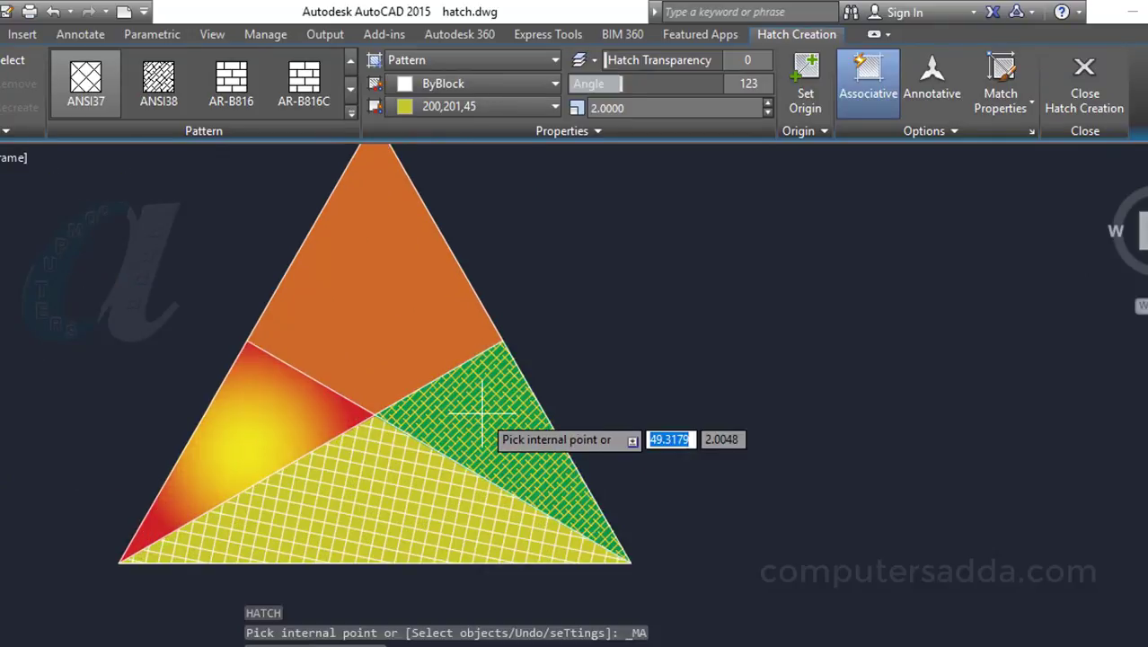
pyautogui.scroll(-6, 497, 416)
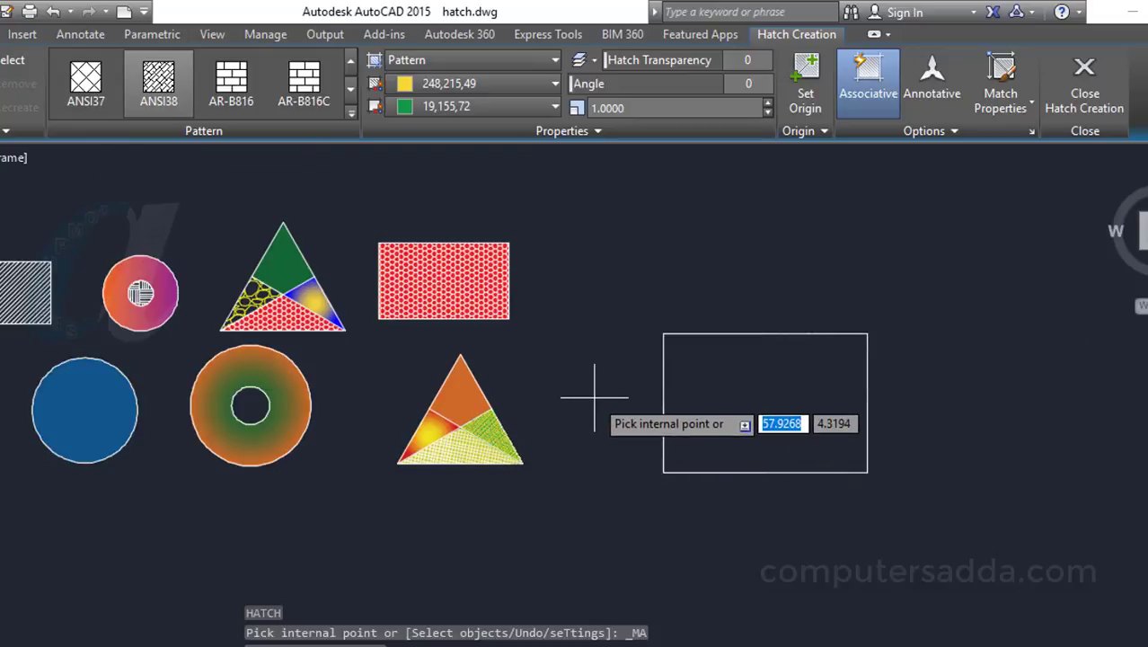
# - Fill the rectangle with the matched ANSI38 yellow-on-green hatch and end the command
pyautogui.click(748, 398)
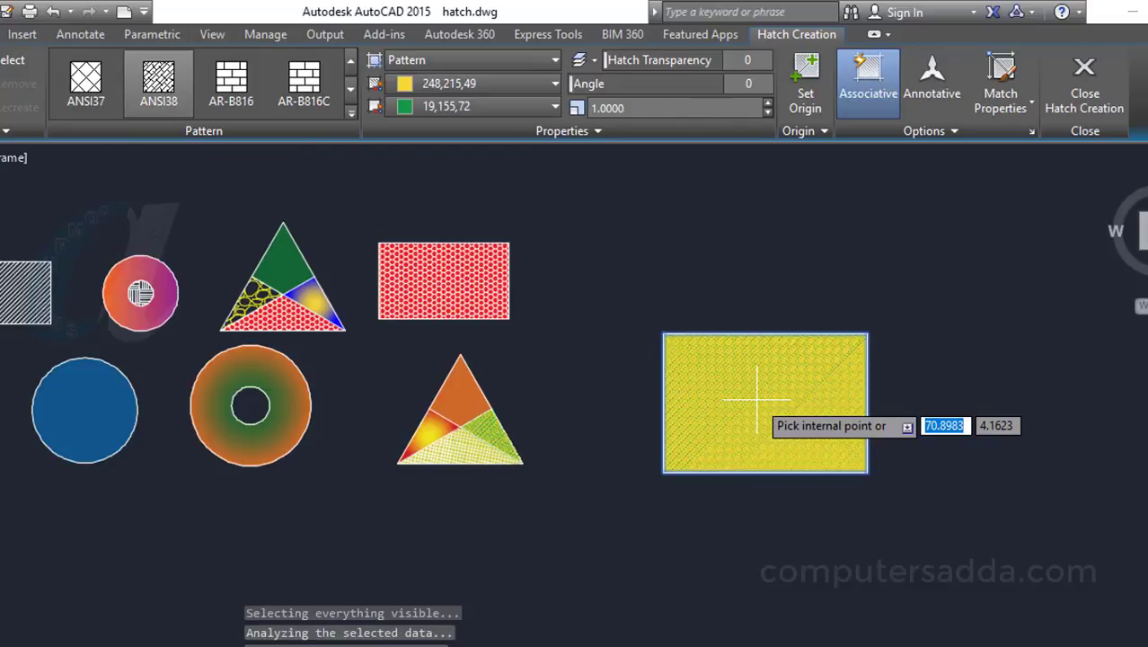
pyautogui.scroll(5, 804, 386)
pyautogui.scroll(-4, 791, 390)
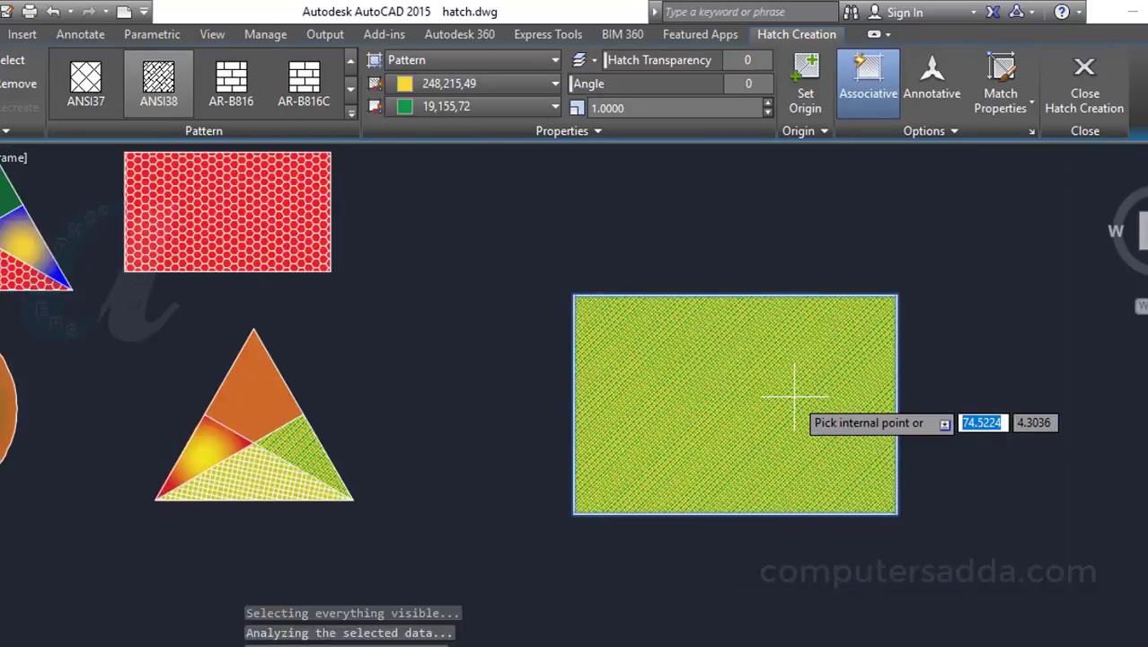
pyautogui.scroll(-2, 784, 386)
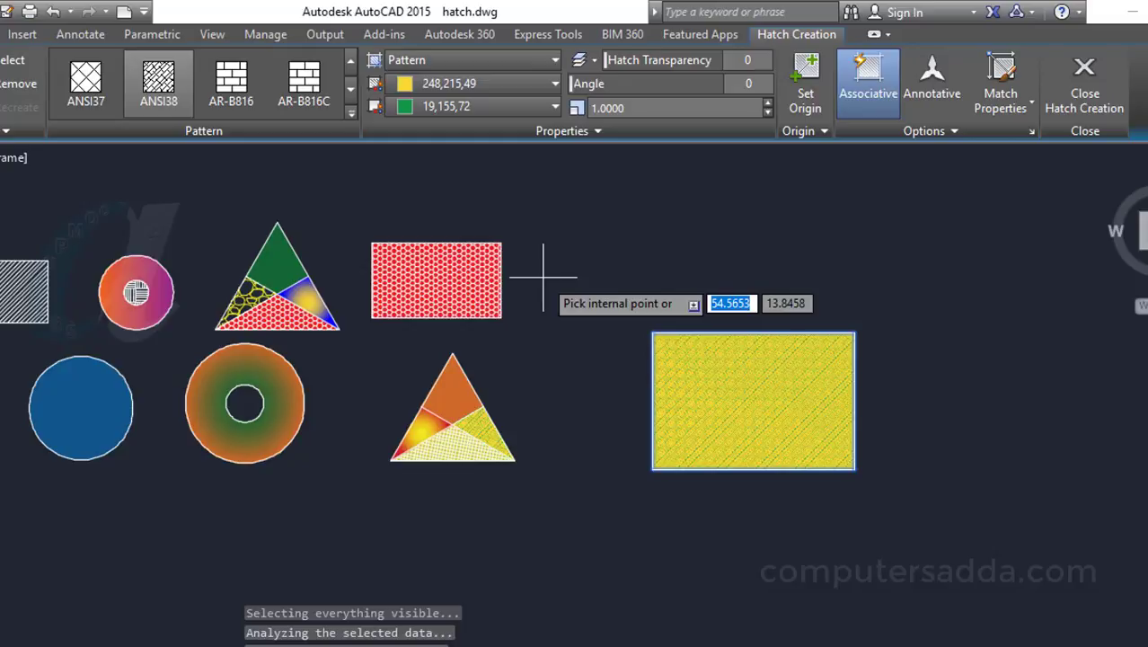
pyautogui.press('Return')
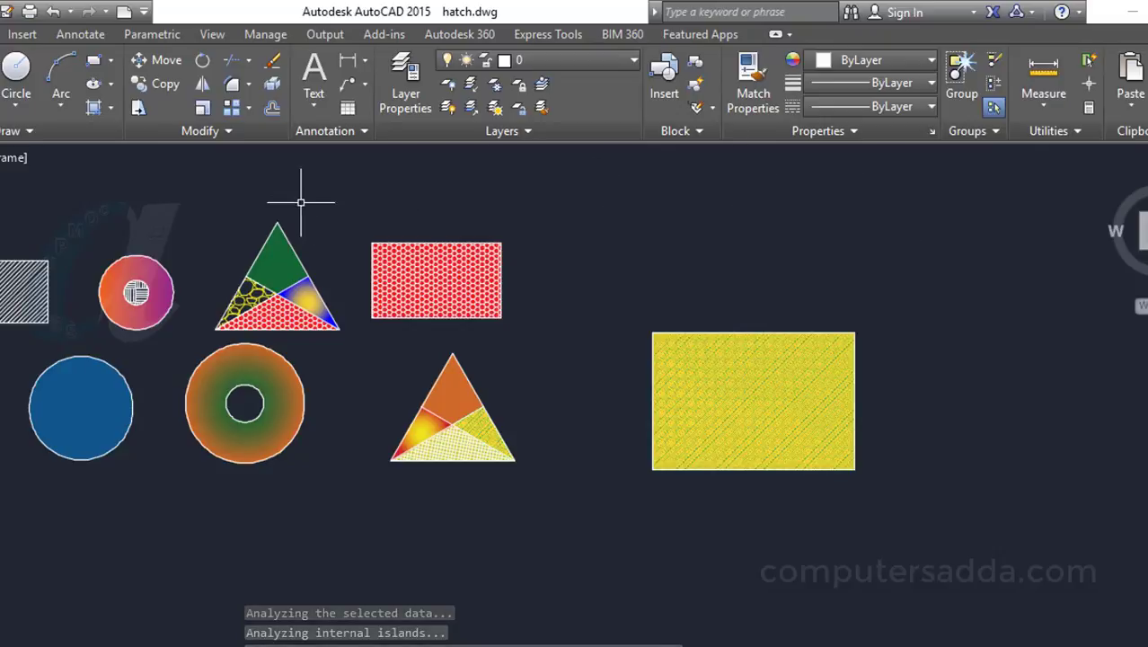
# - Delete the rectangle's hatch, the lower triangle's orange top and the upper triangle's red dotted fill
pyautogui.click(744, 396)
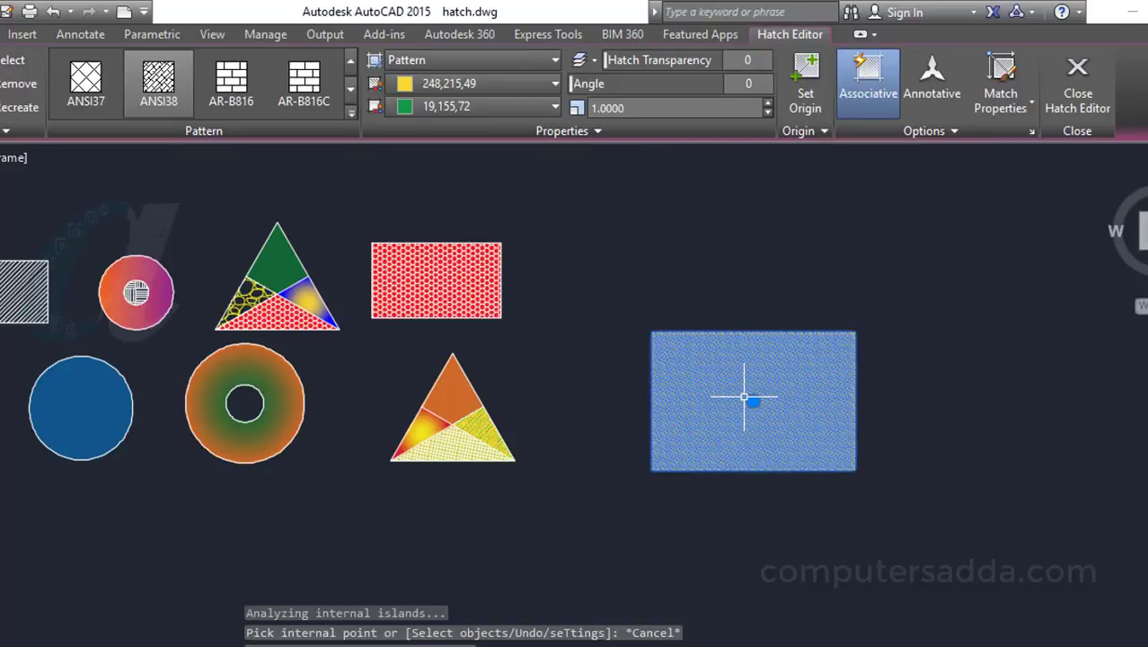
pyautogui.press('Delete')
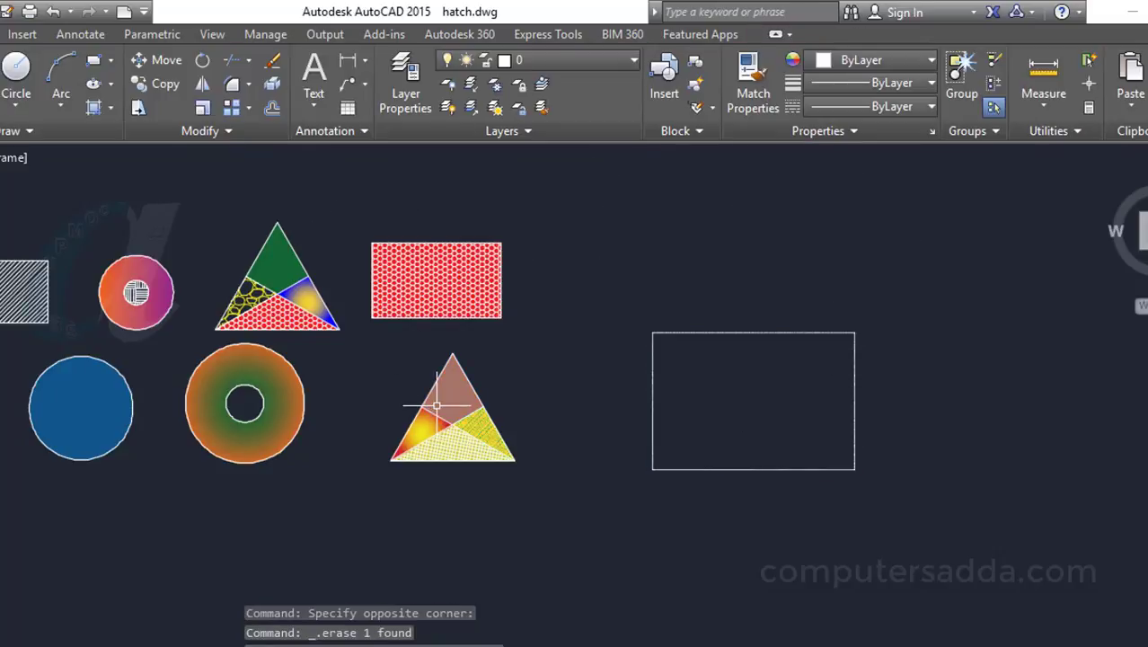
pyautogui.click(460, 386)
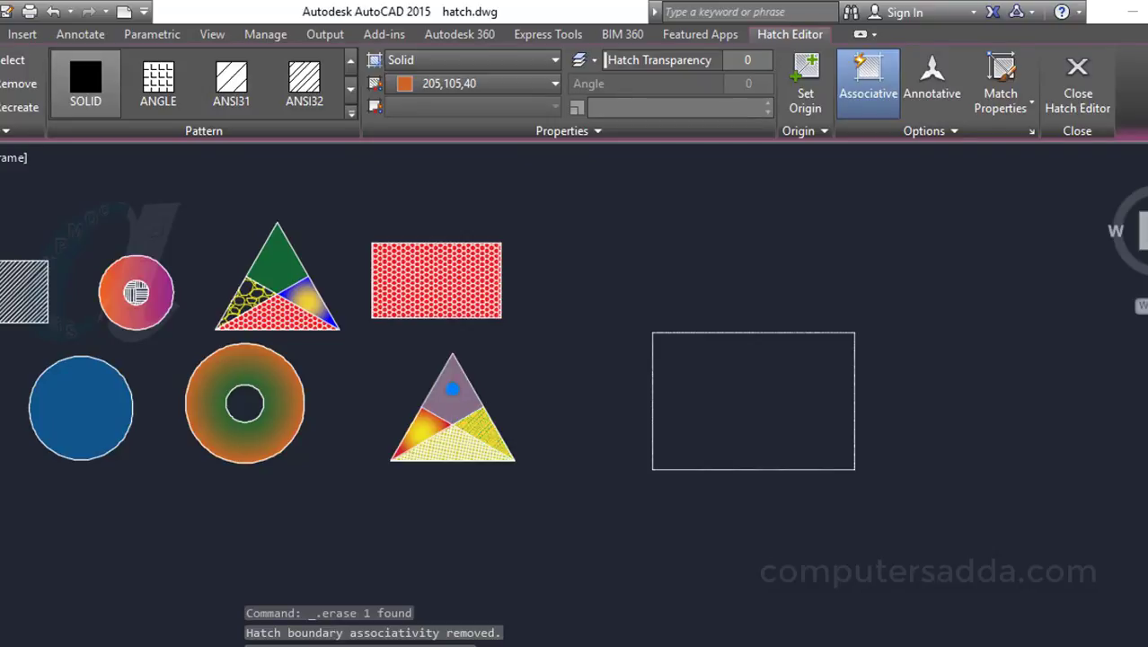
pyautogui.press('Delete')
pyautogui.scroll(2, 447, 456)
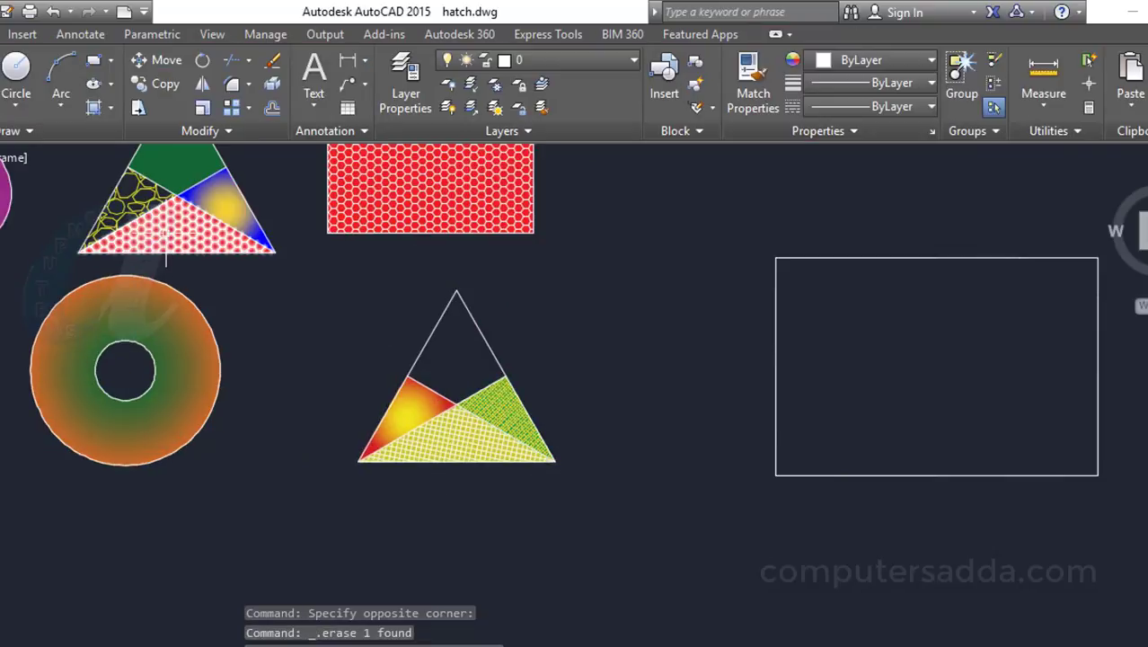
pyautogui.click(165, 232)
pyautogui.press('Delete')
pyautogui.scroll(-2, 246, 361)
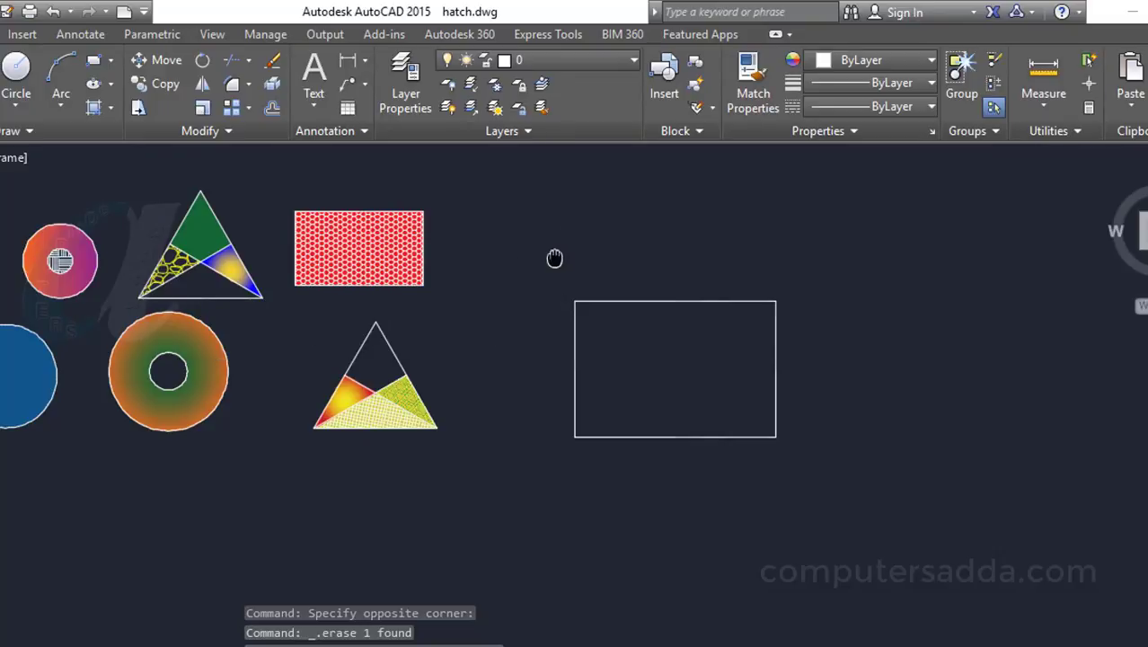
pyautogui.moveTo(554, 259); pyautogui.dragTo(620, 265, button='middle')
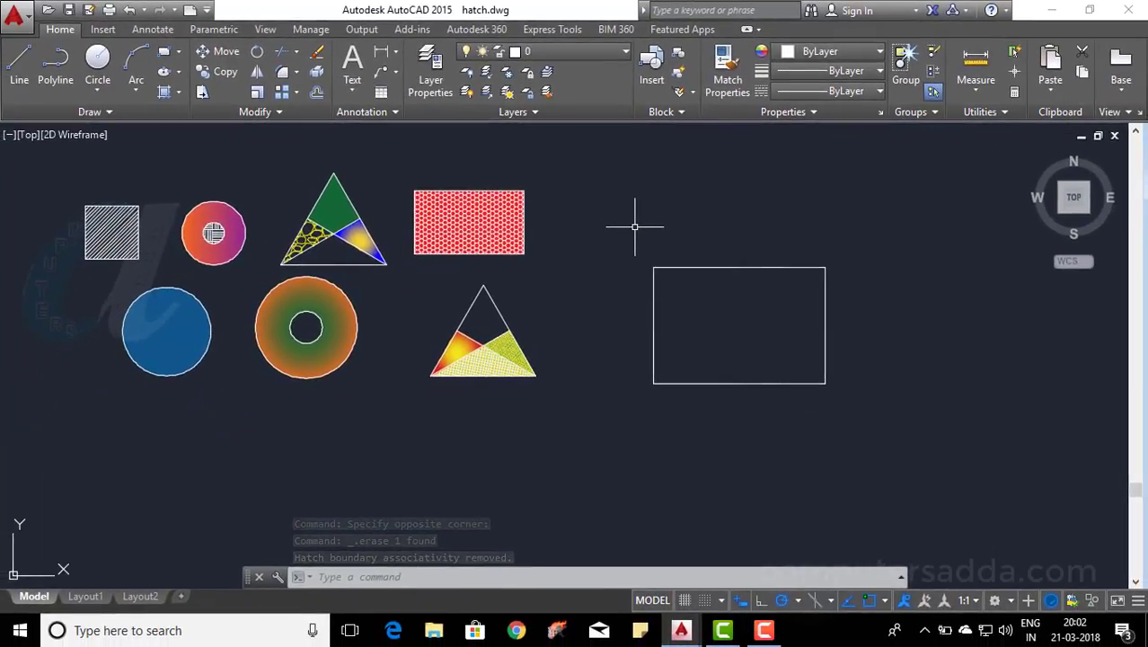